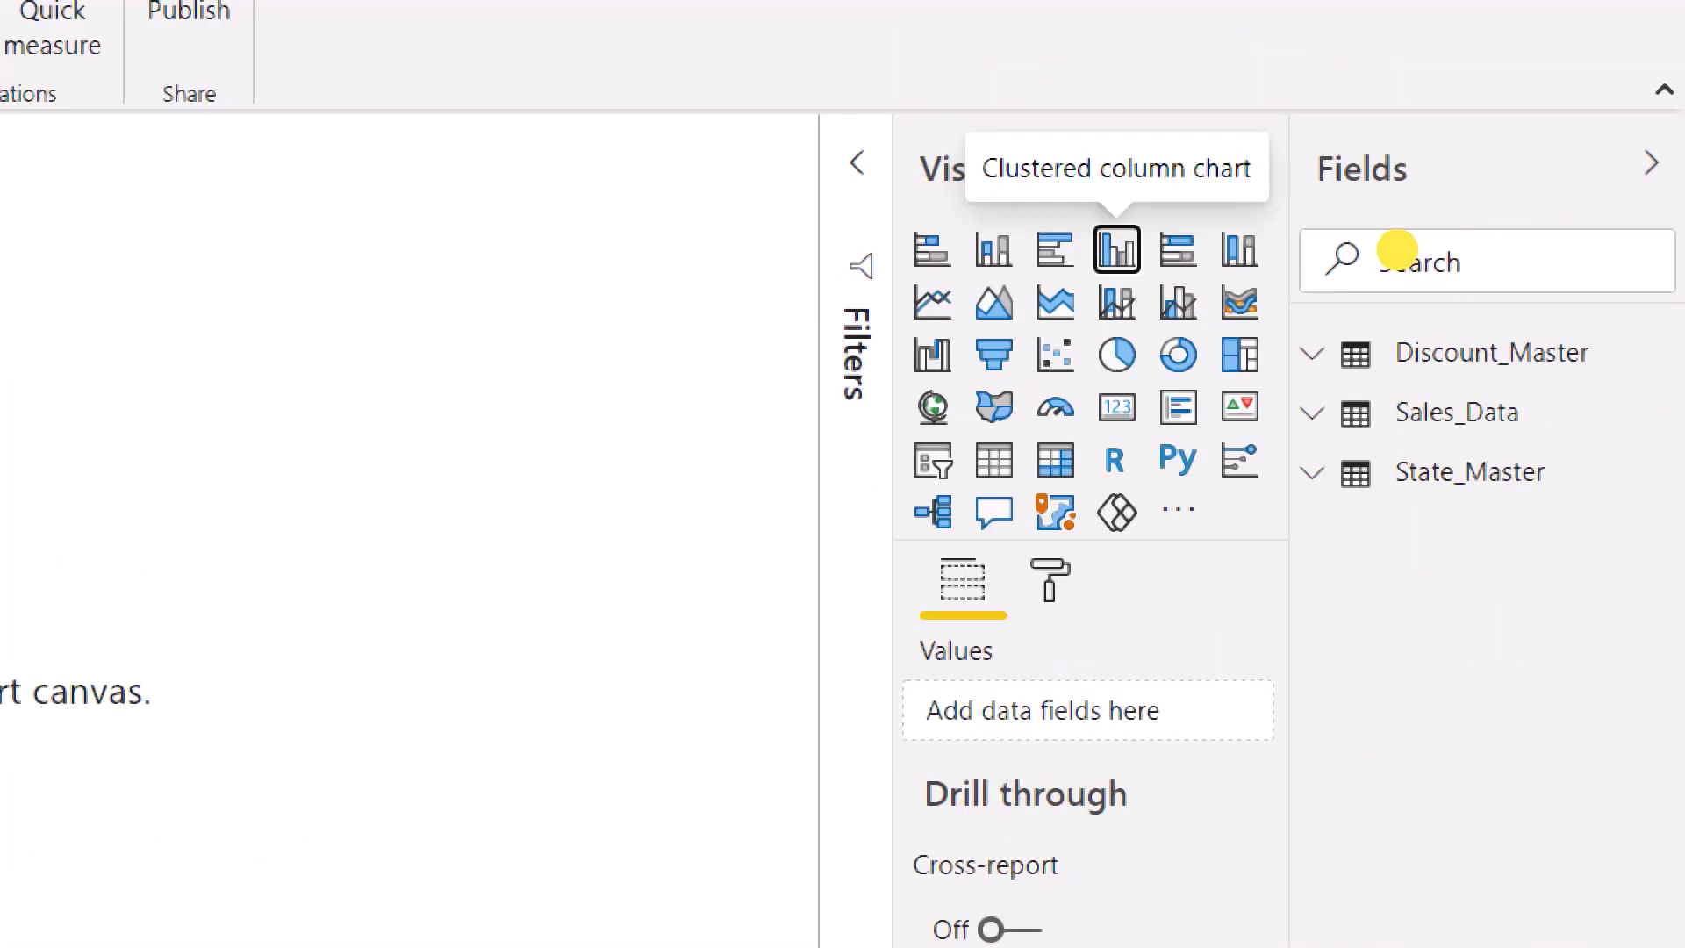
Step: Create a clustered column chart with State on the axis and Sales (in '000) as the values from Sales_Data
click(1116, 481)
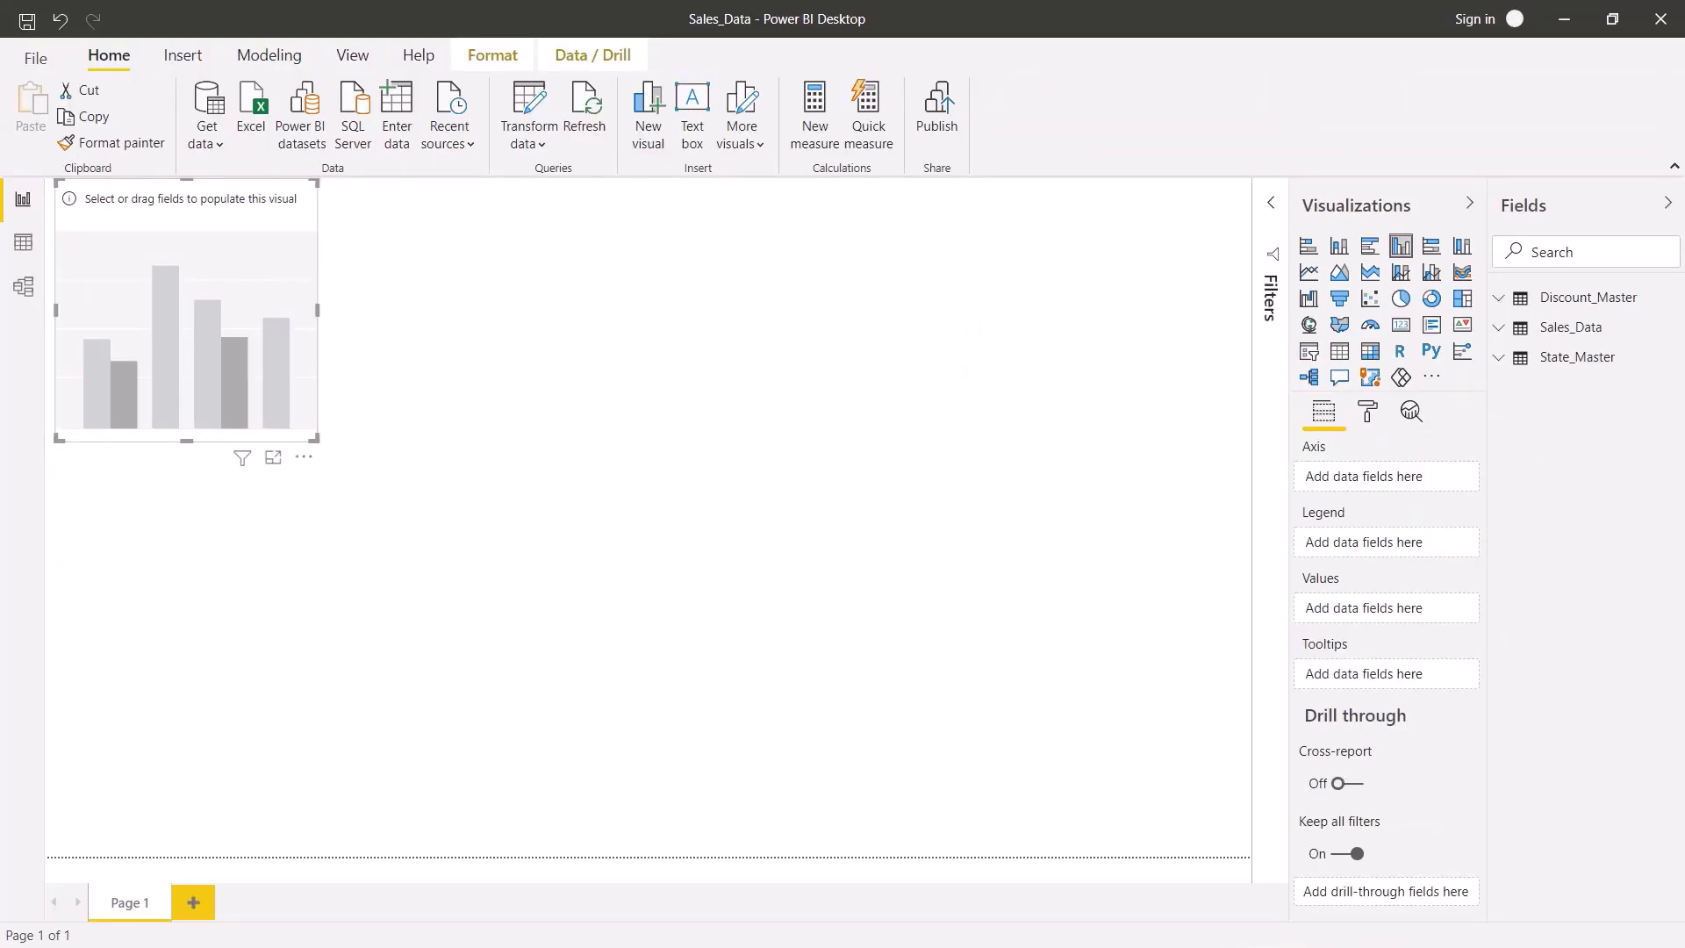
click(1499, 336)
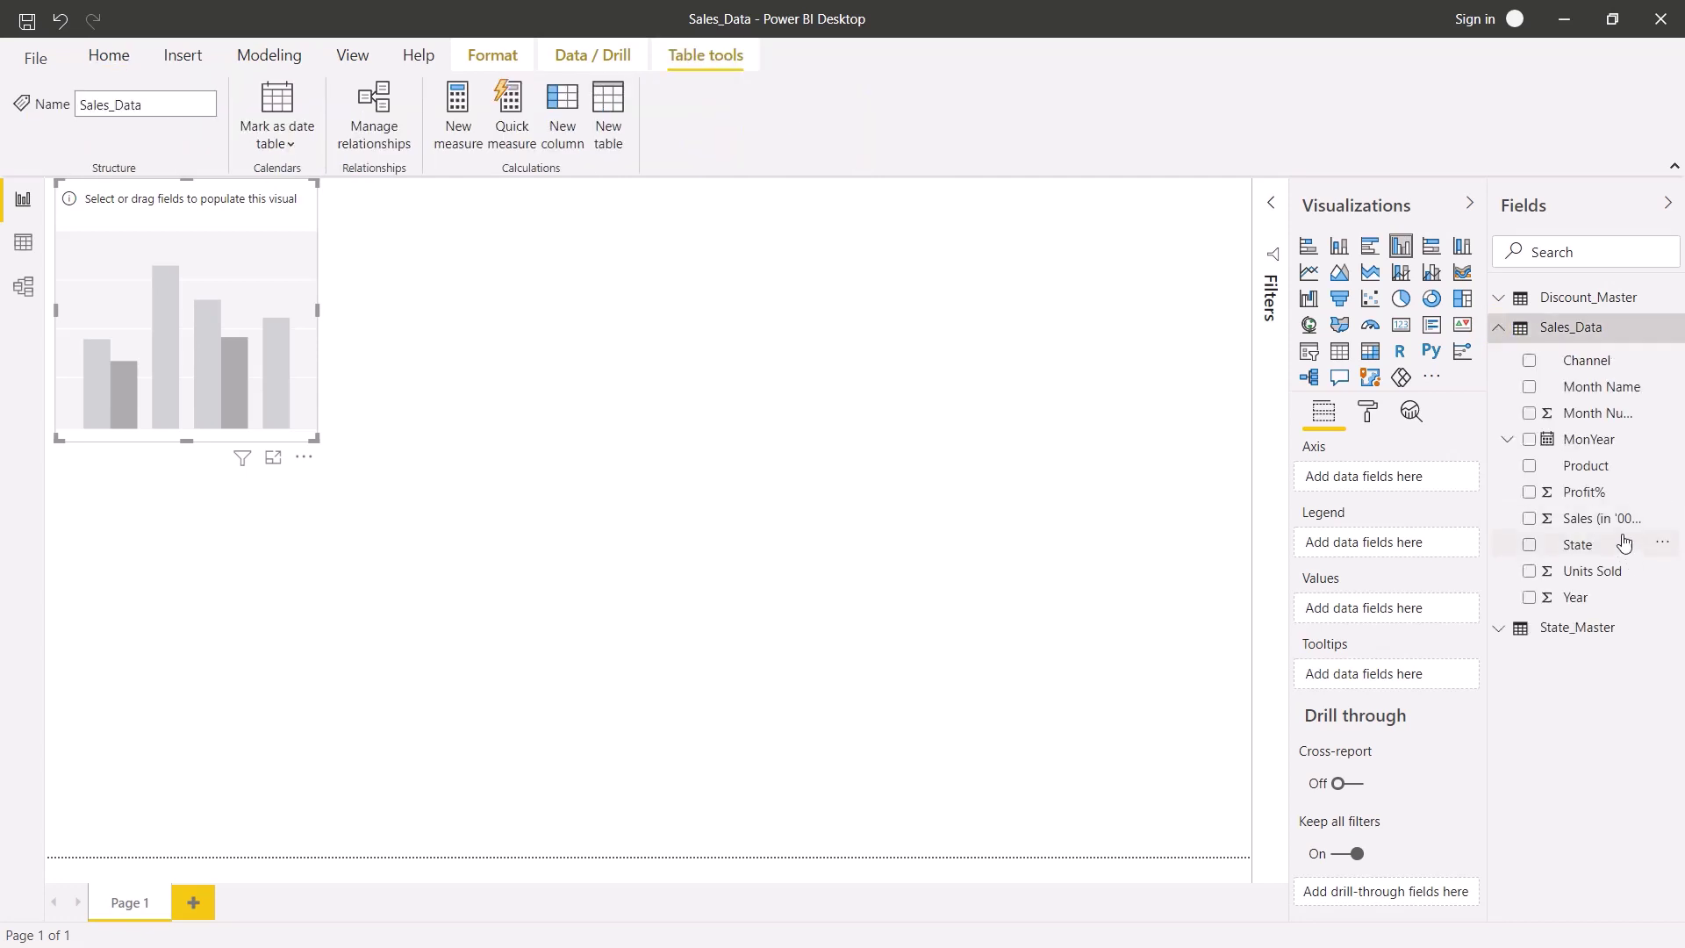
drag(1590, 549, 273, 364)
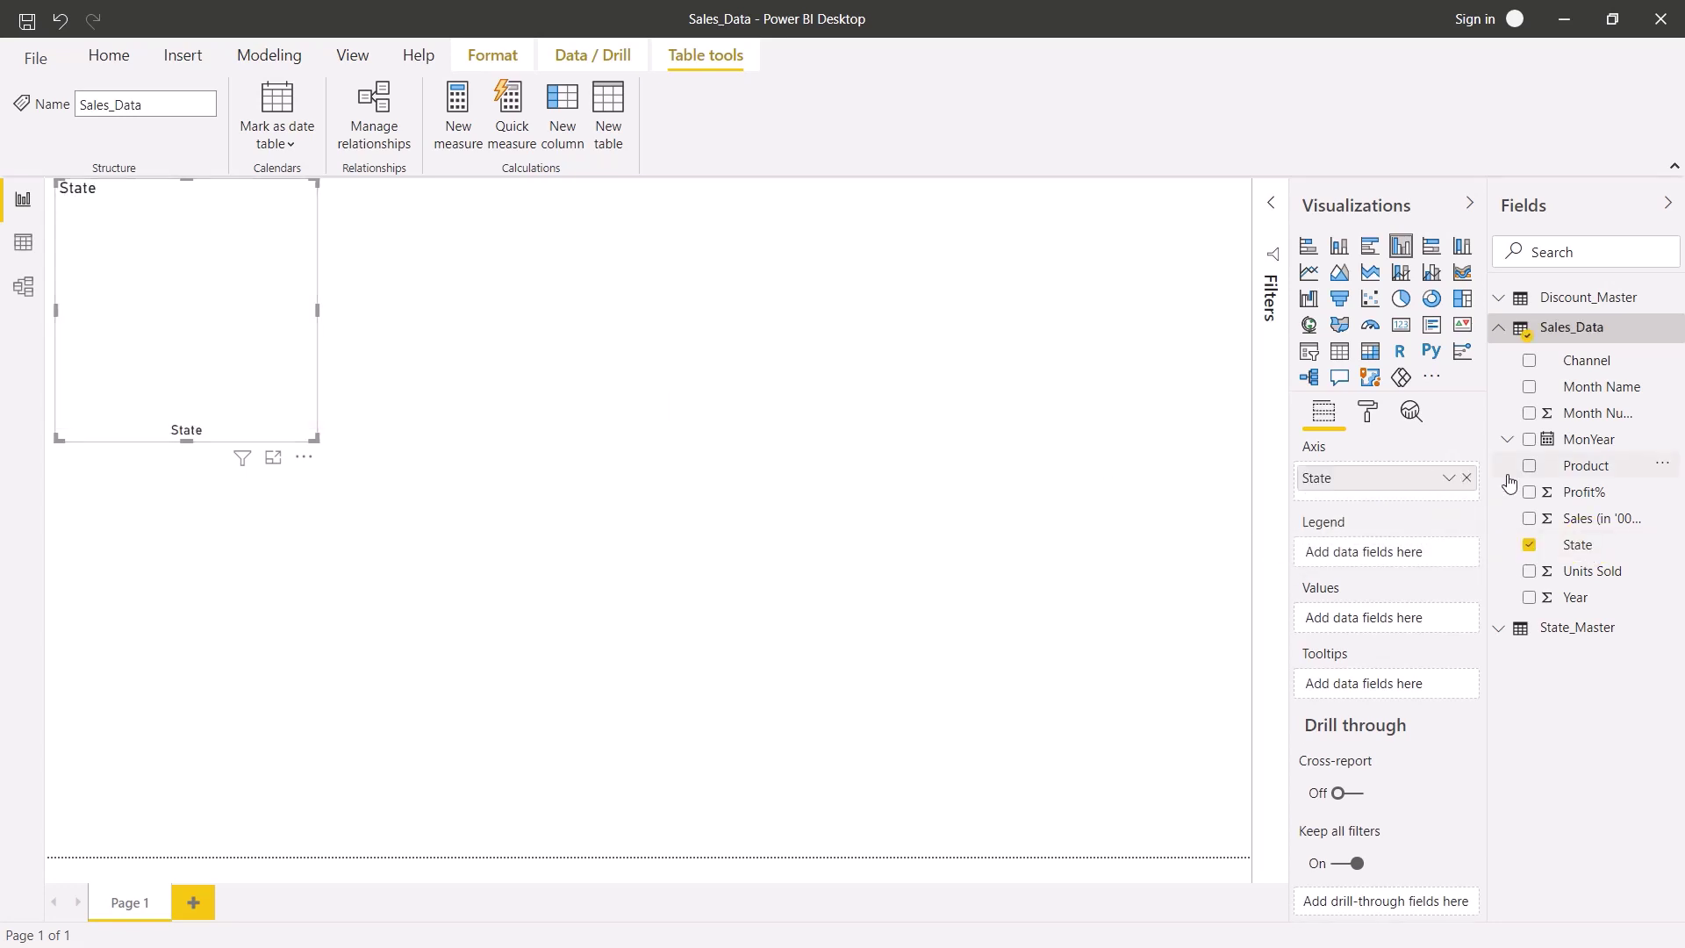
drag(1577, 521, 199, 337)
mouse_move(199, 333)
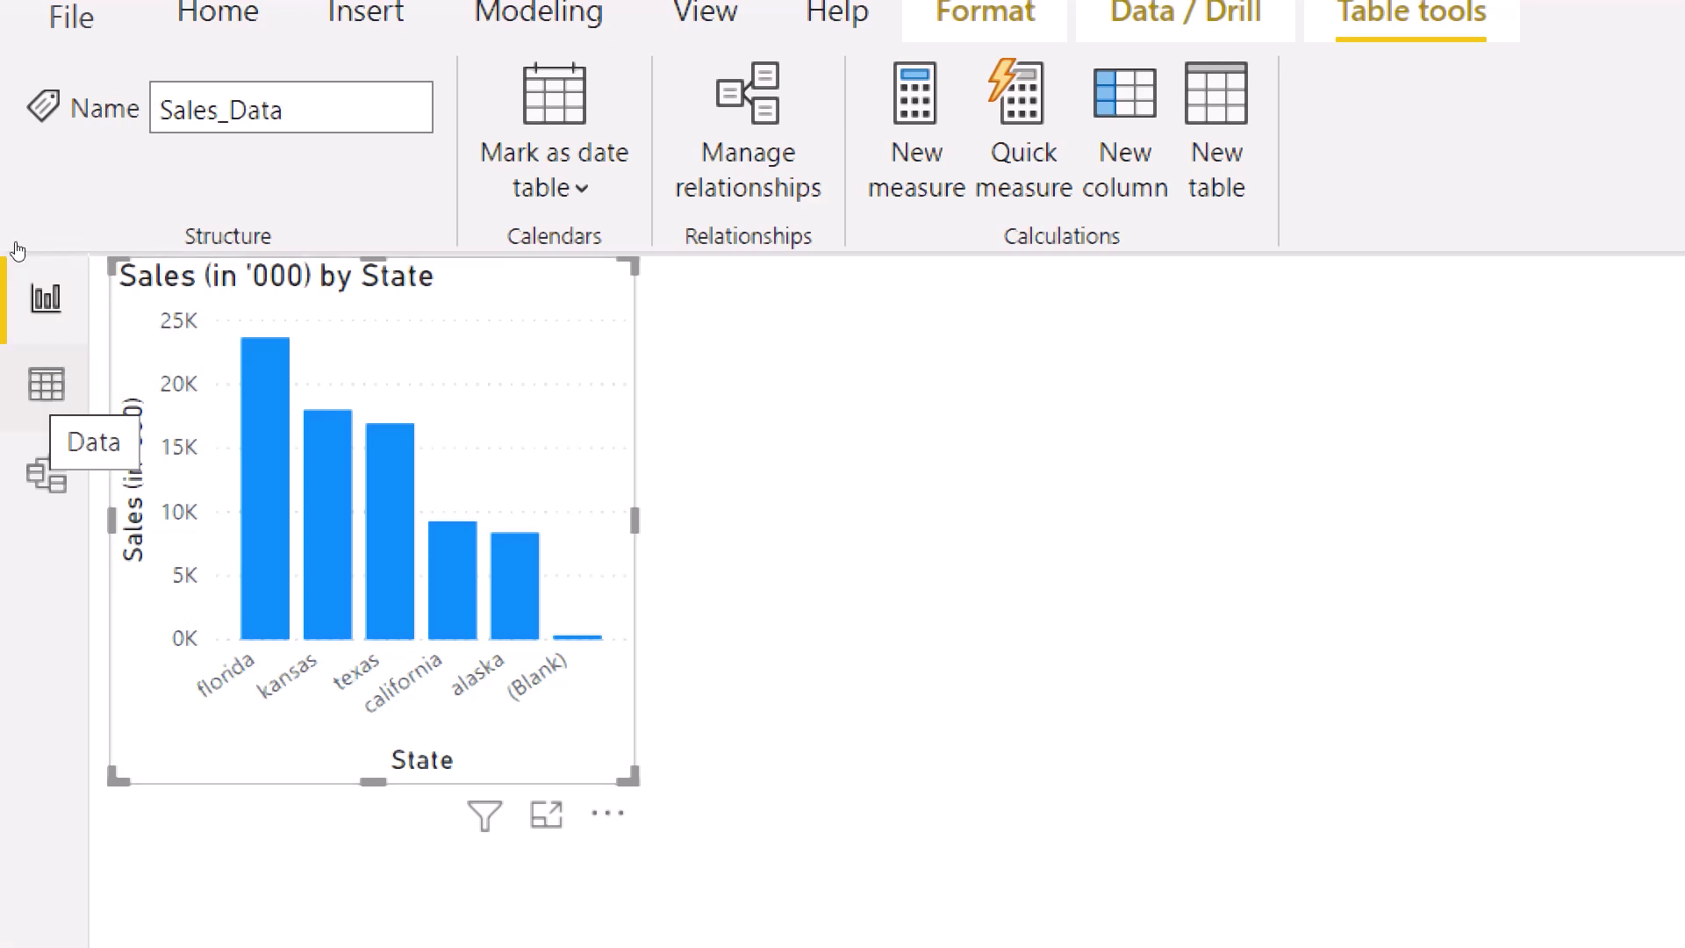
Step: Browse the imported tables in the data view, ending with the contents of State_Master
click(47, 384)
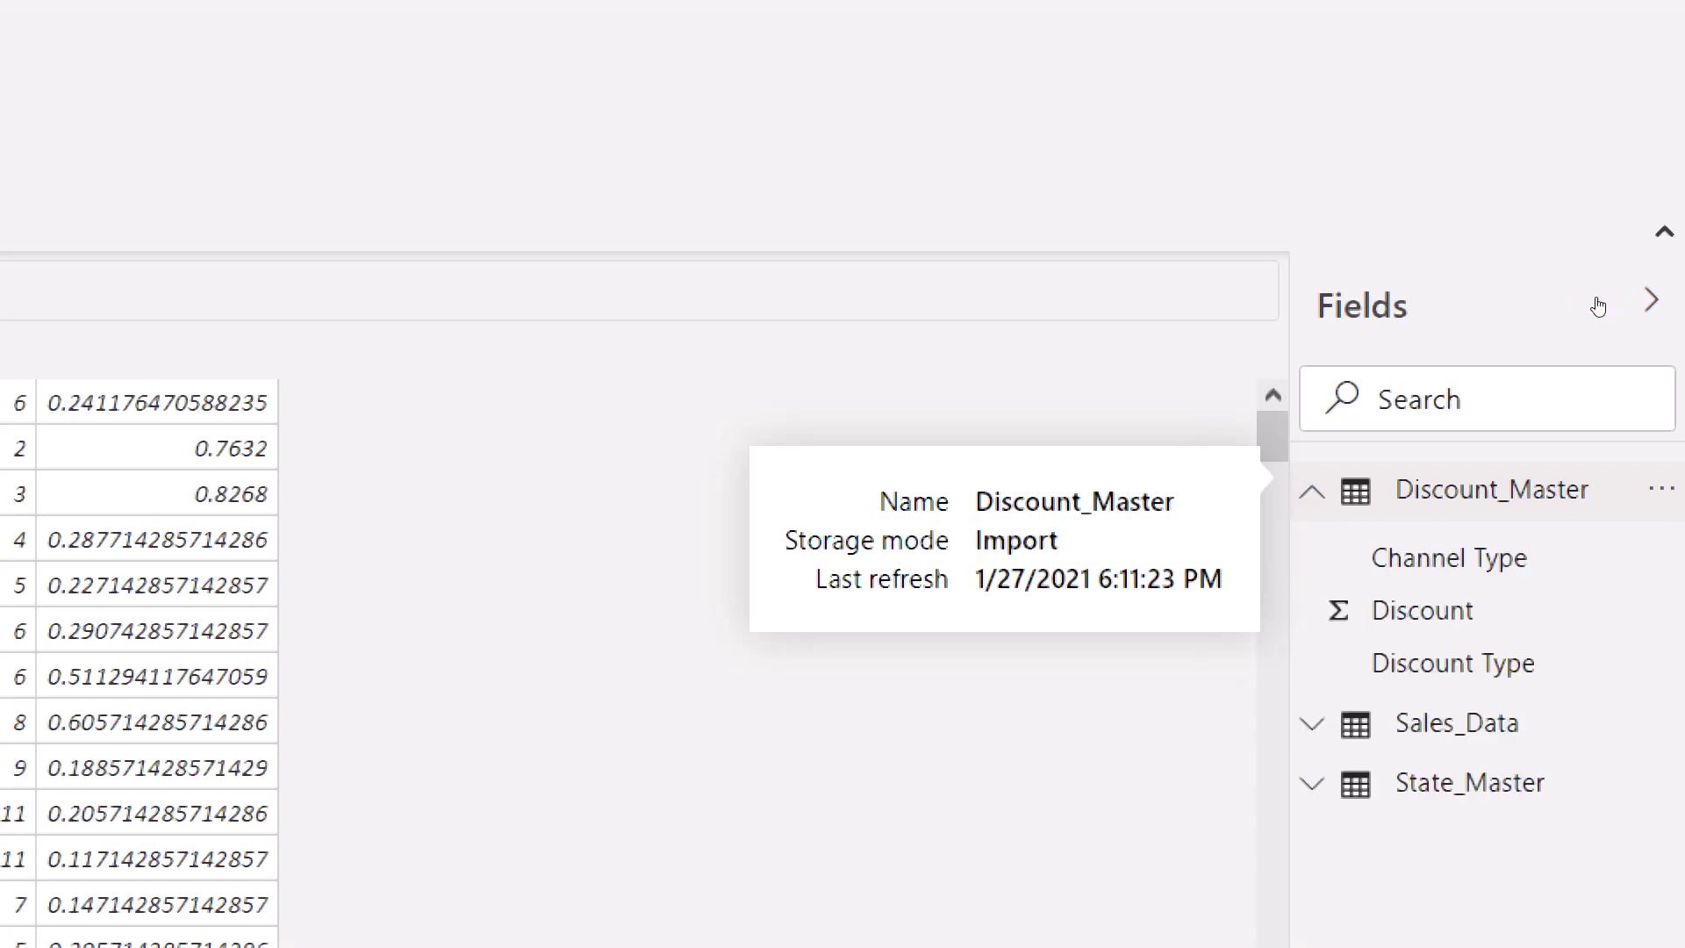
click(1570, 403)
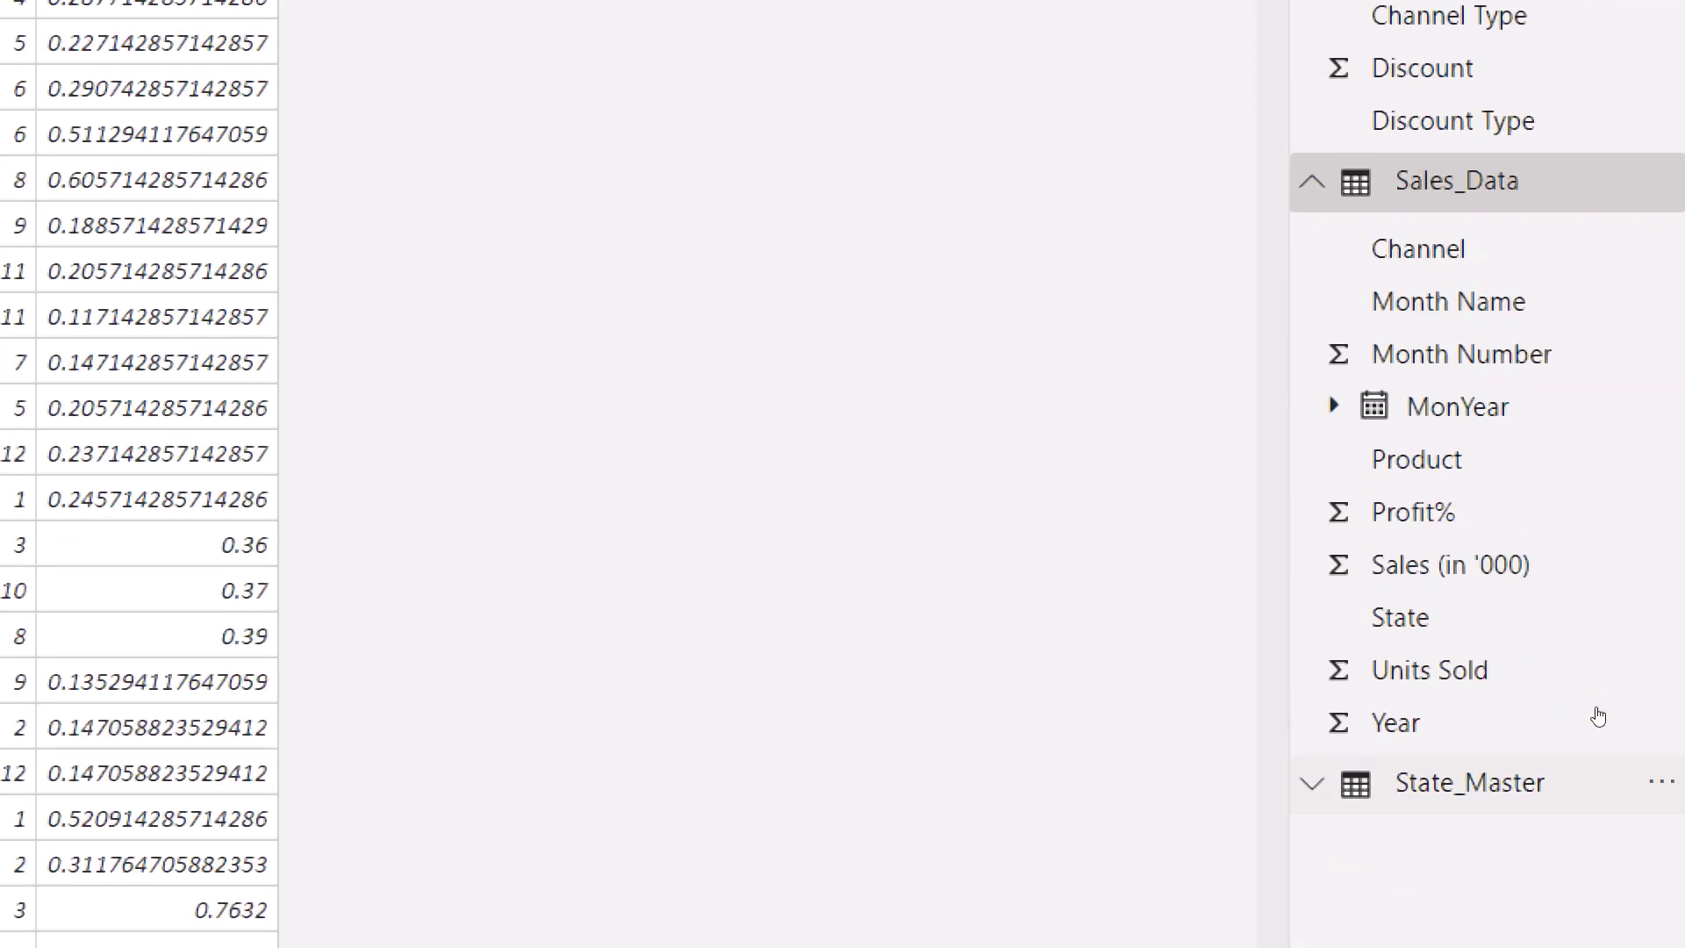
click(1474, 782)
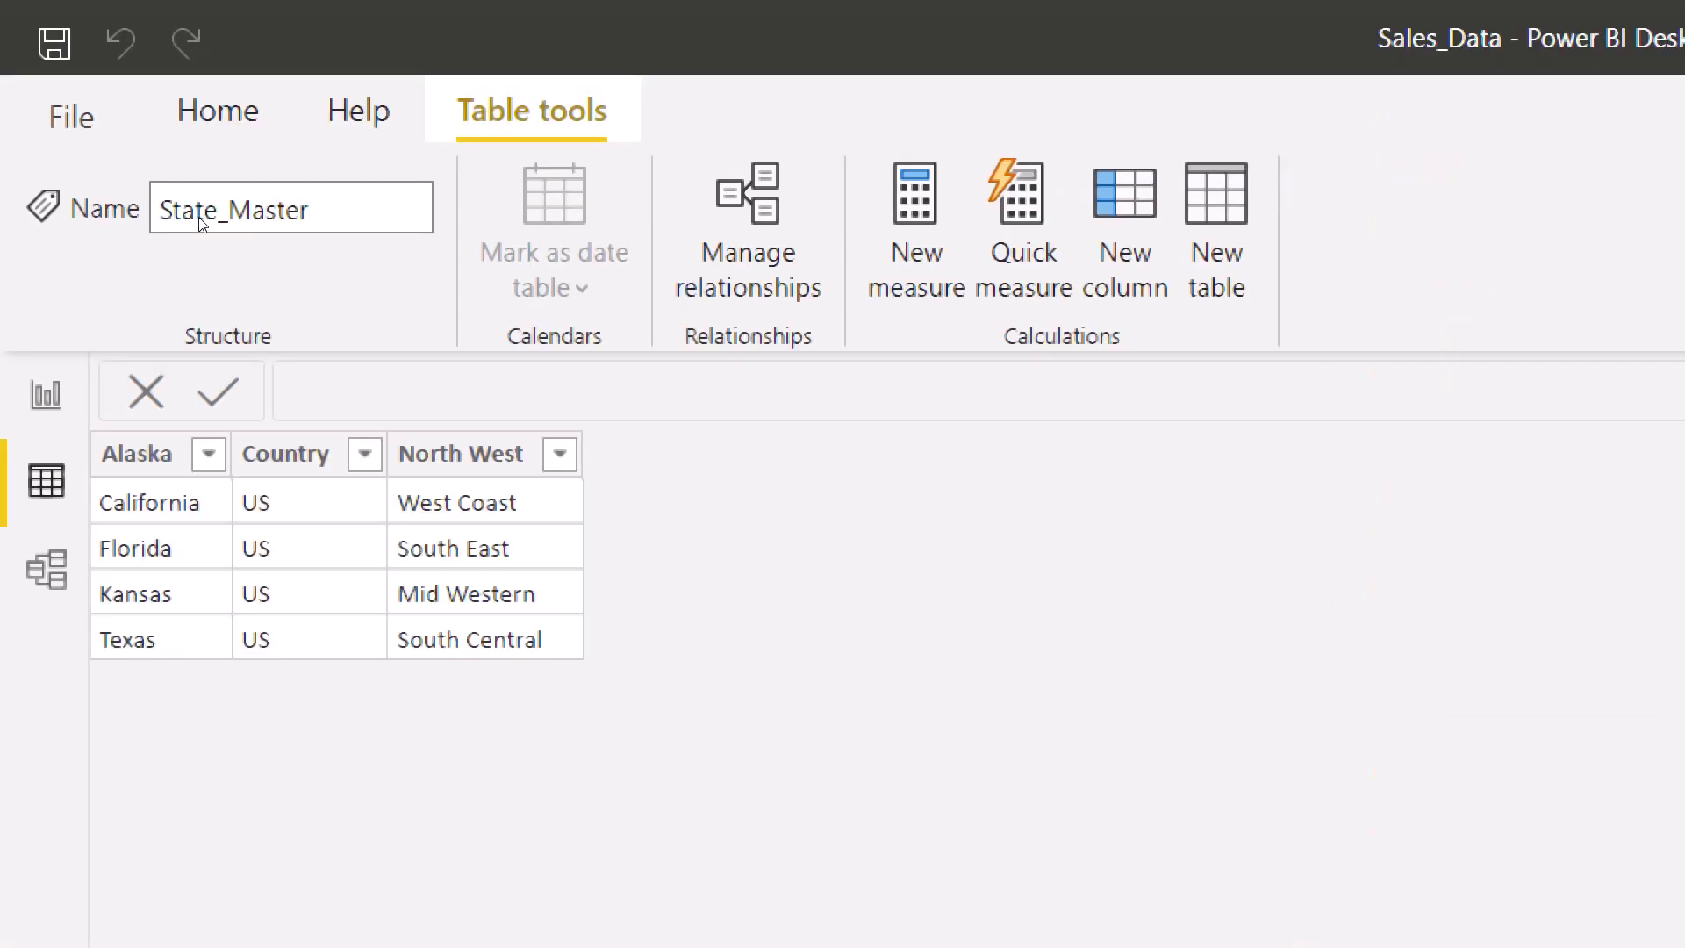
Step: Review the name, data type, format and summarization options of the North West column in State_Master
click(207, 225)
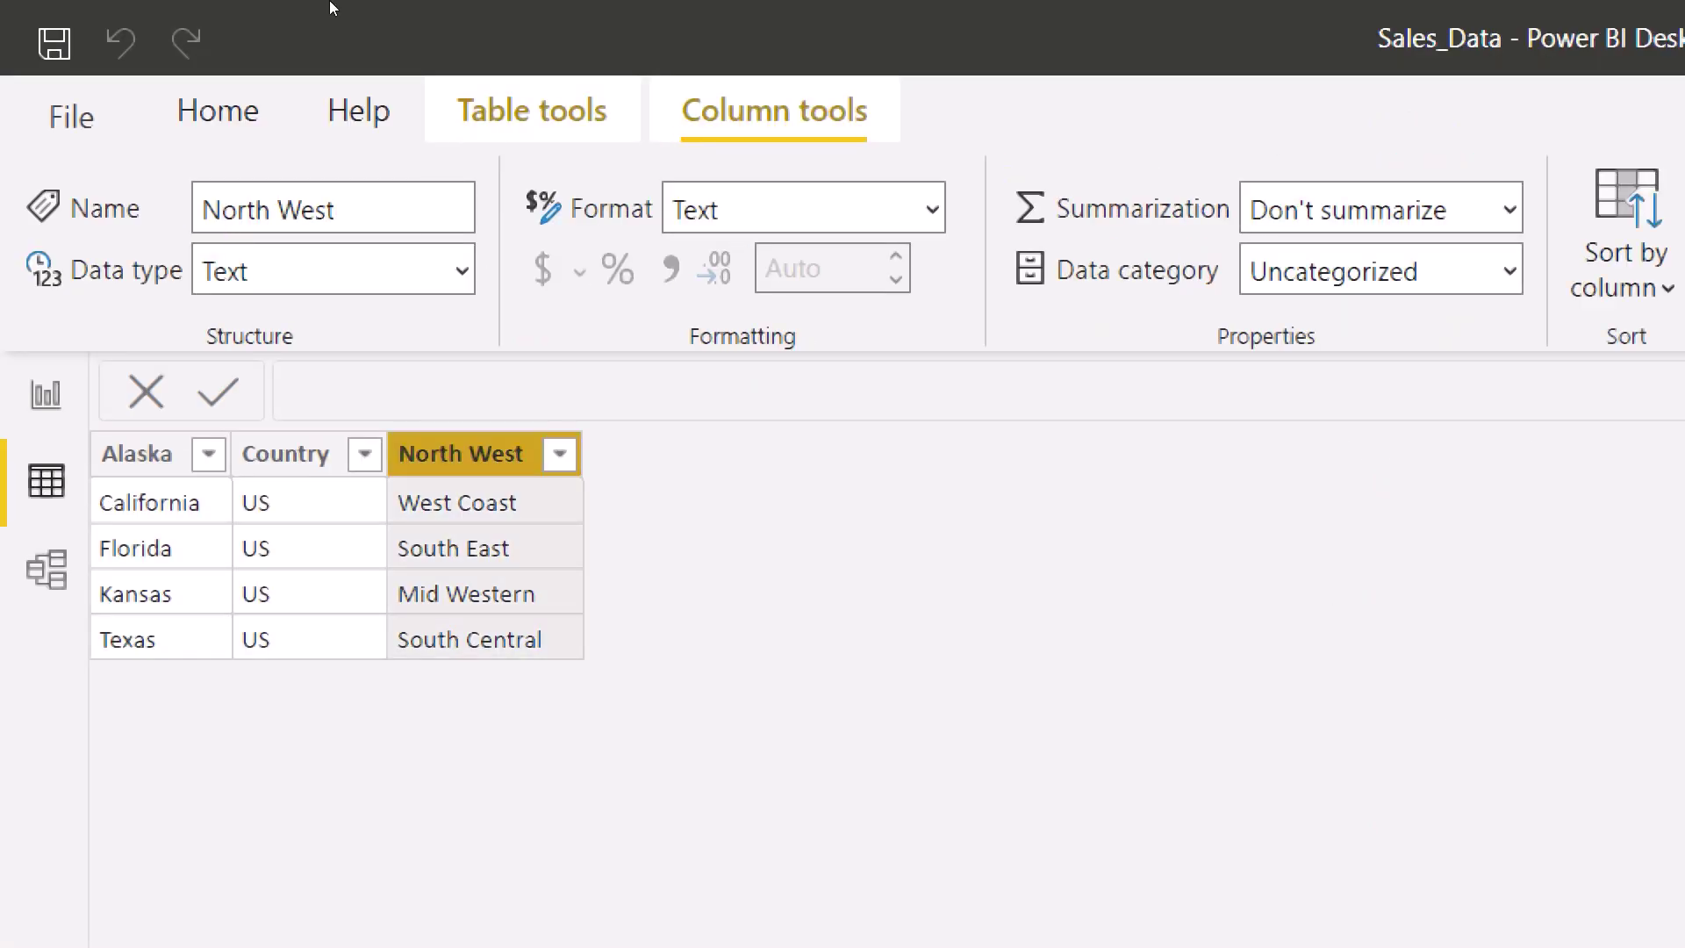
triple_click(264, 209)
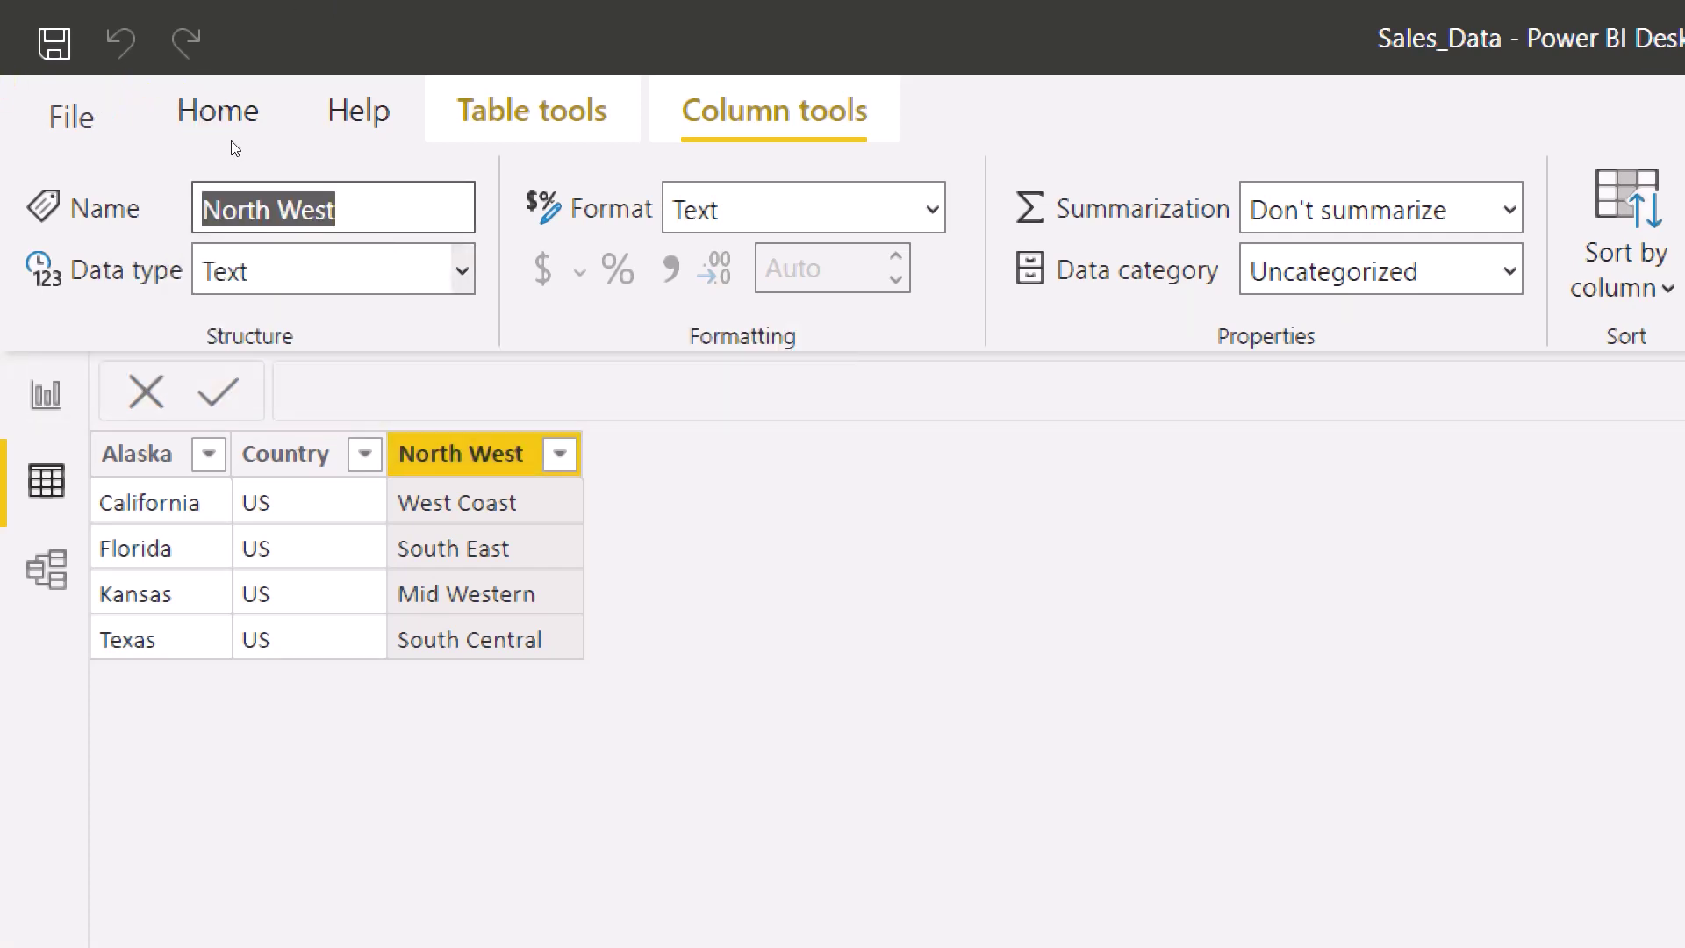
key(Tab)
key(alt+Down)
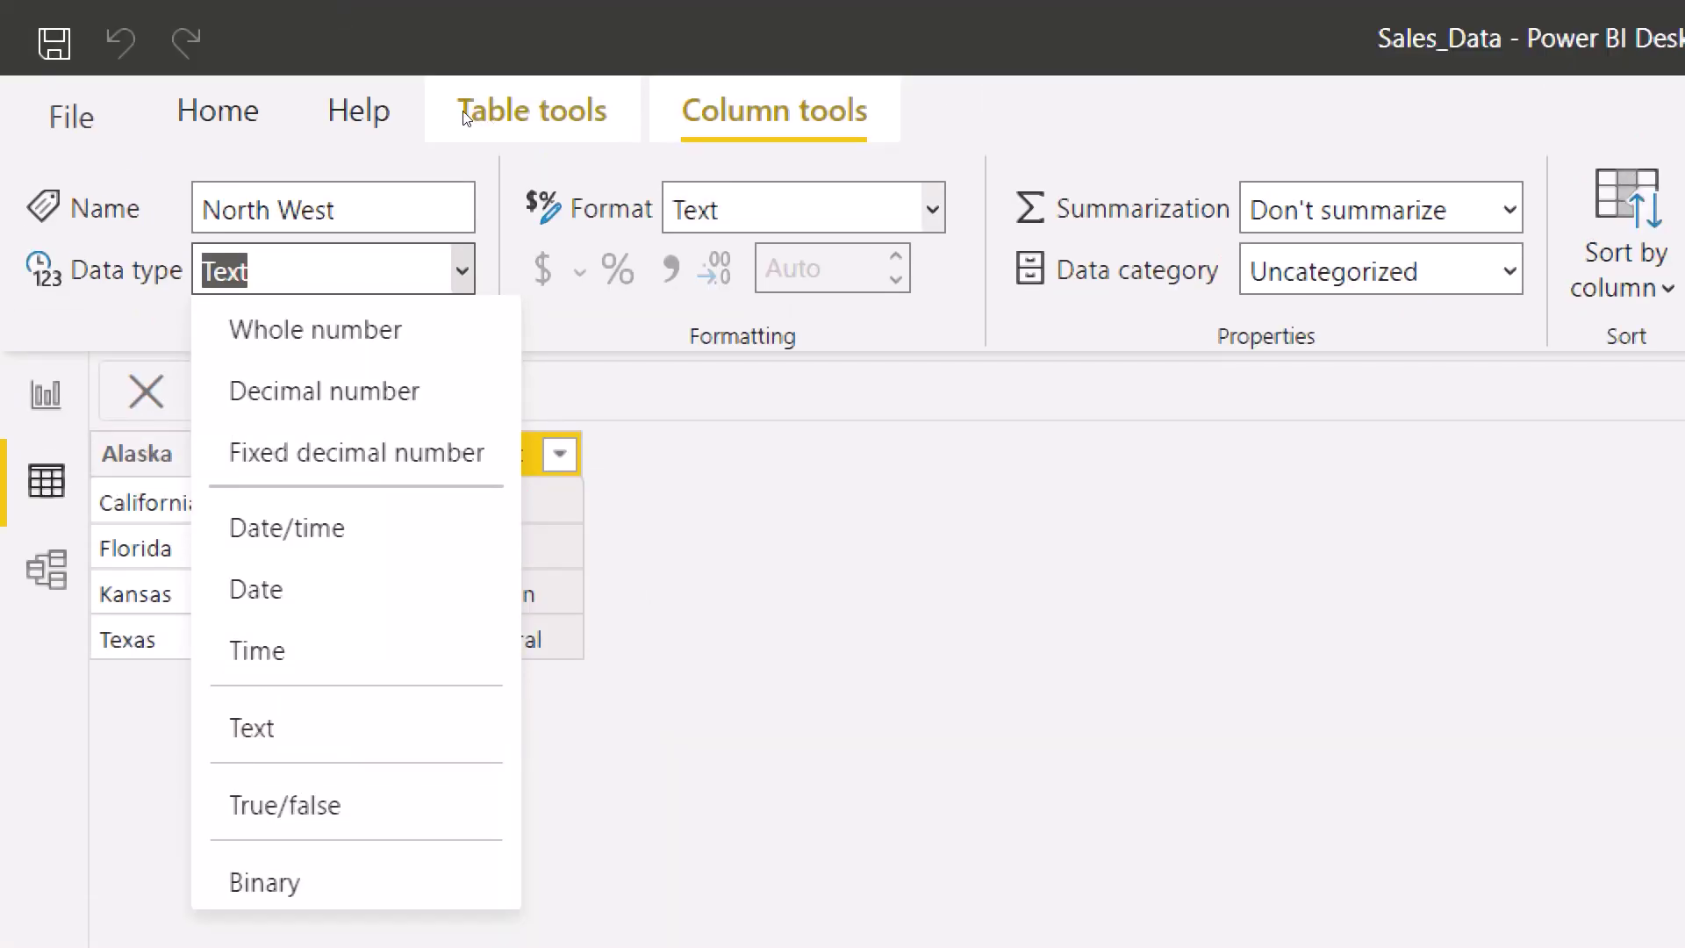
key(Tab)
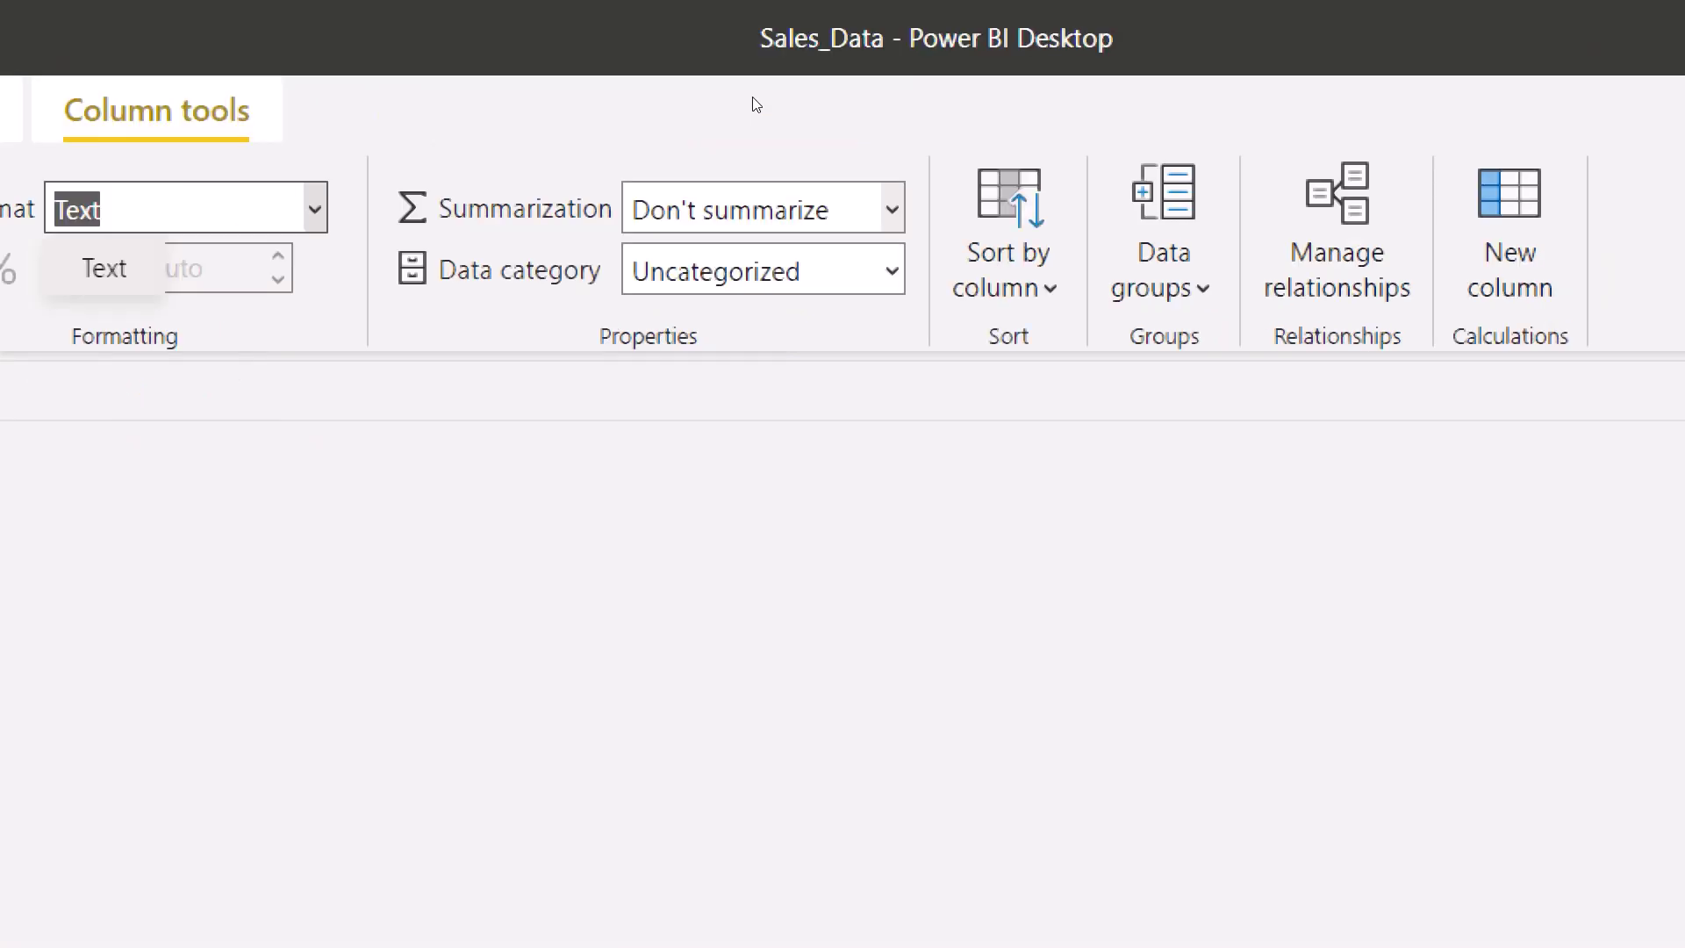
key(Tab)
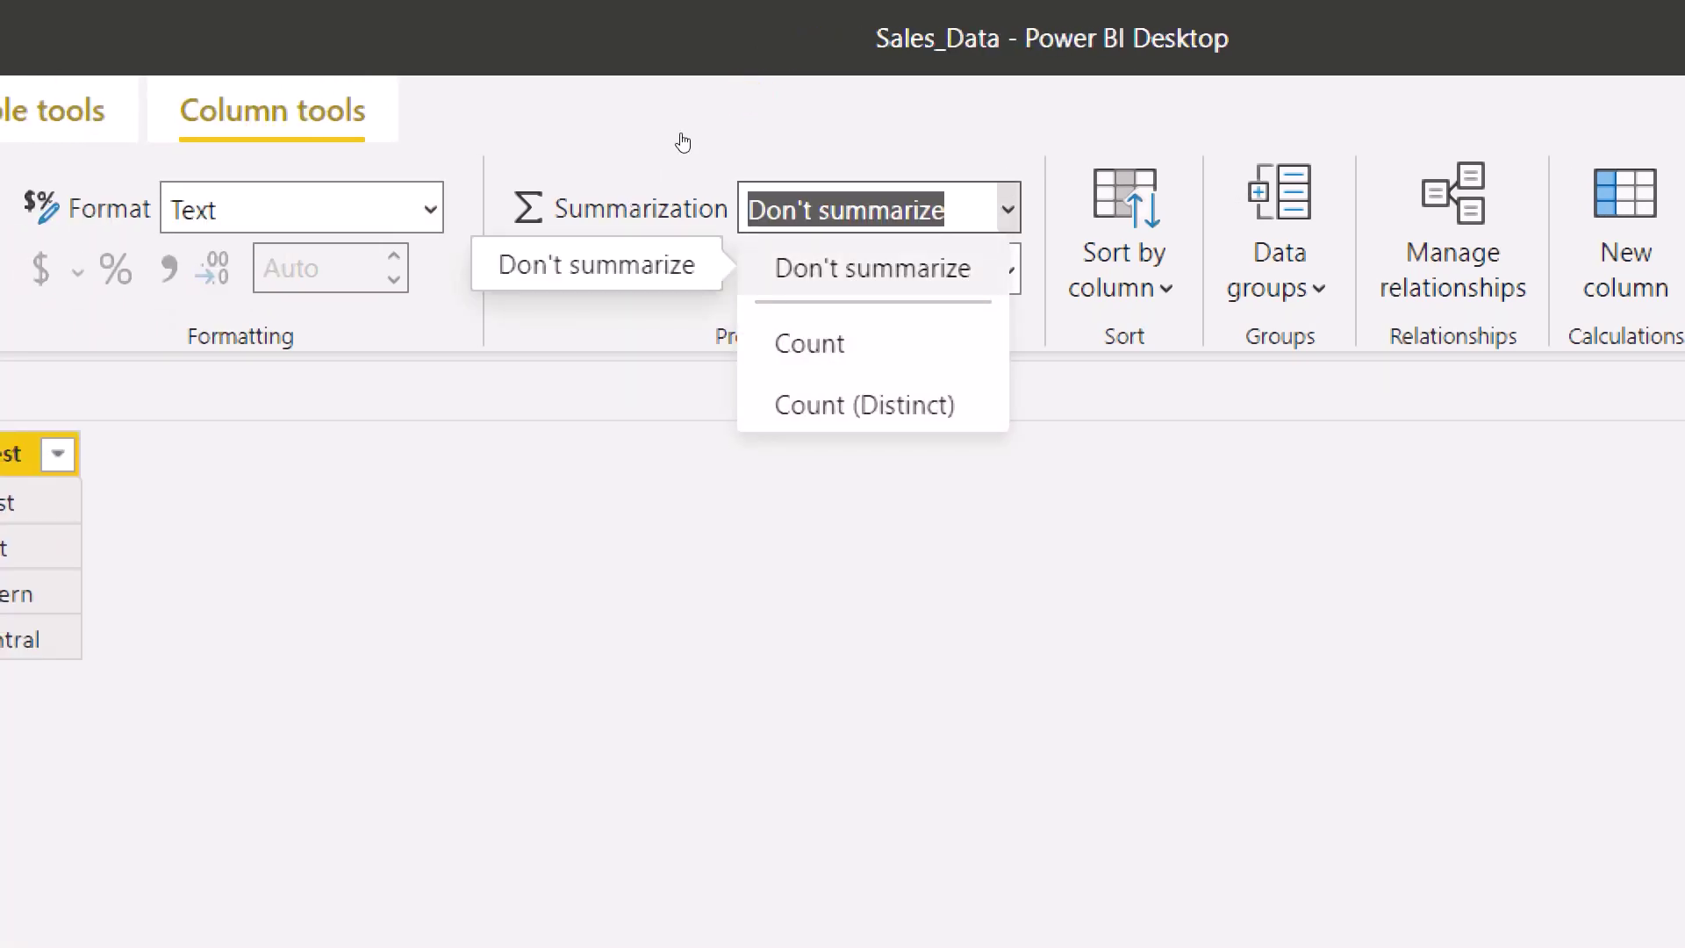
key(Down)
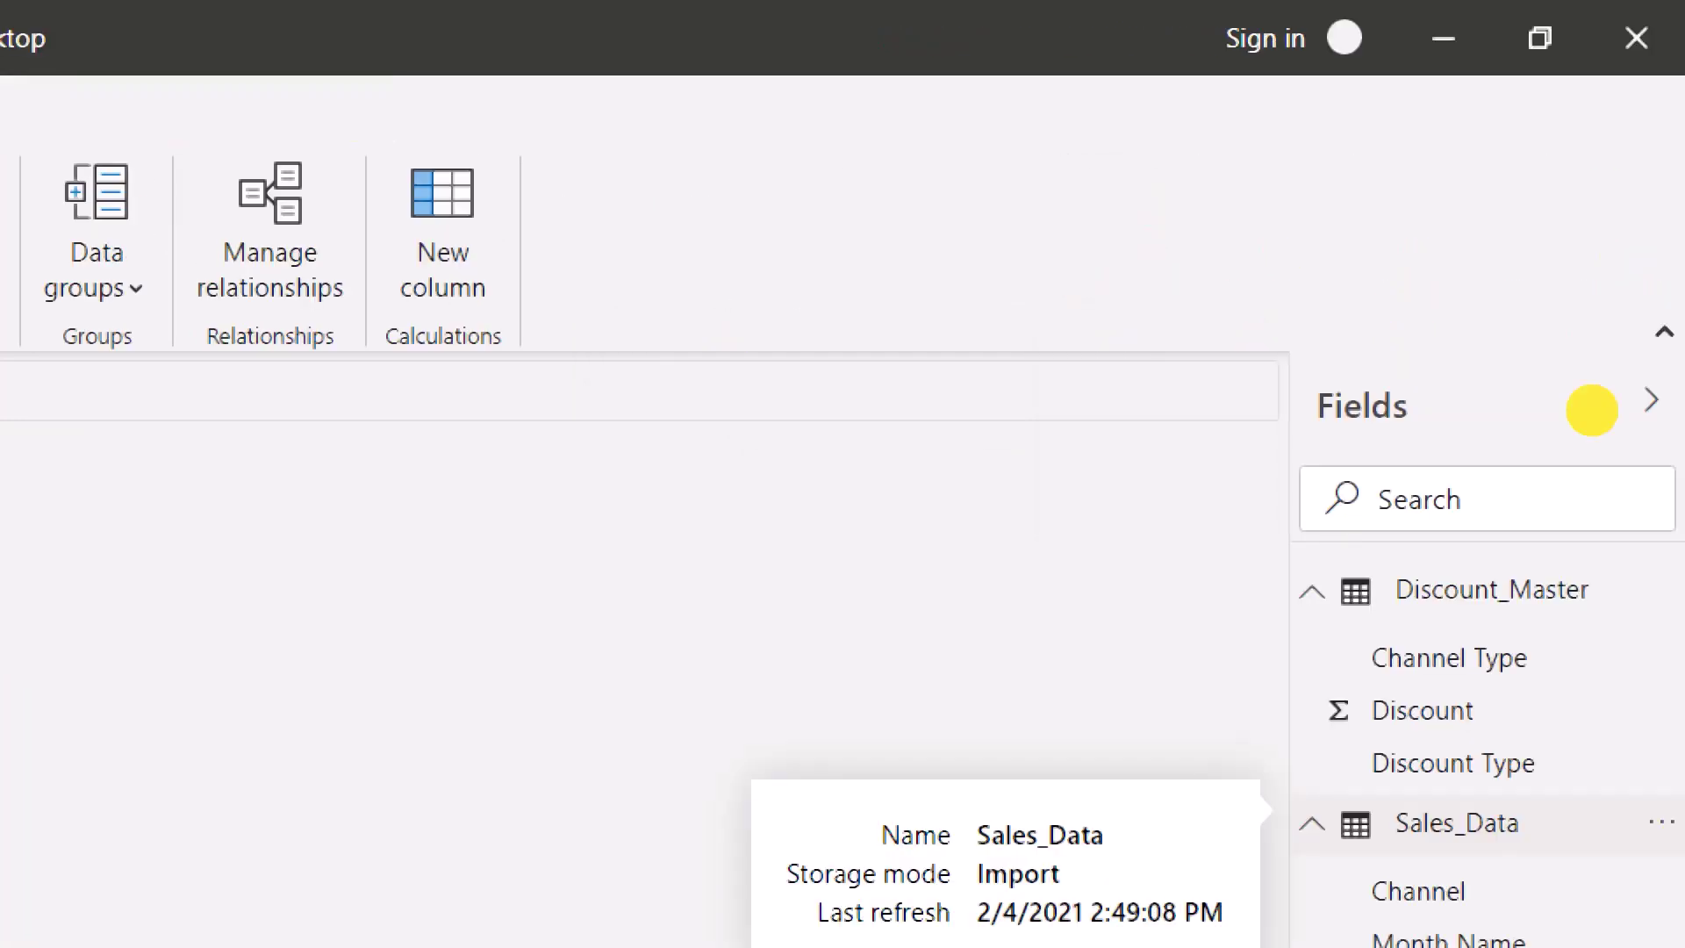
Step: Format the Profit% column of Sales_Data as a percentage with 1 decimal place
double_click(1479, 820)
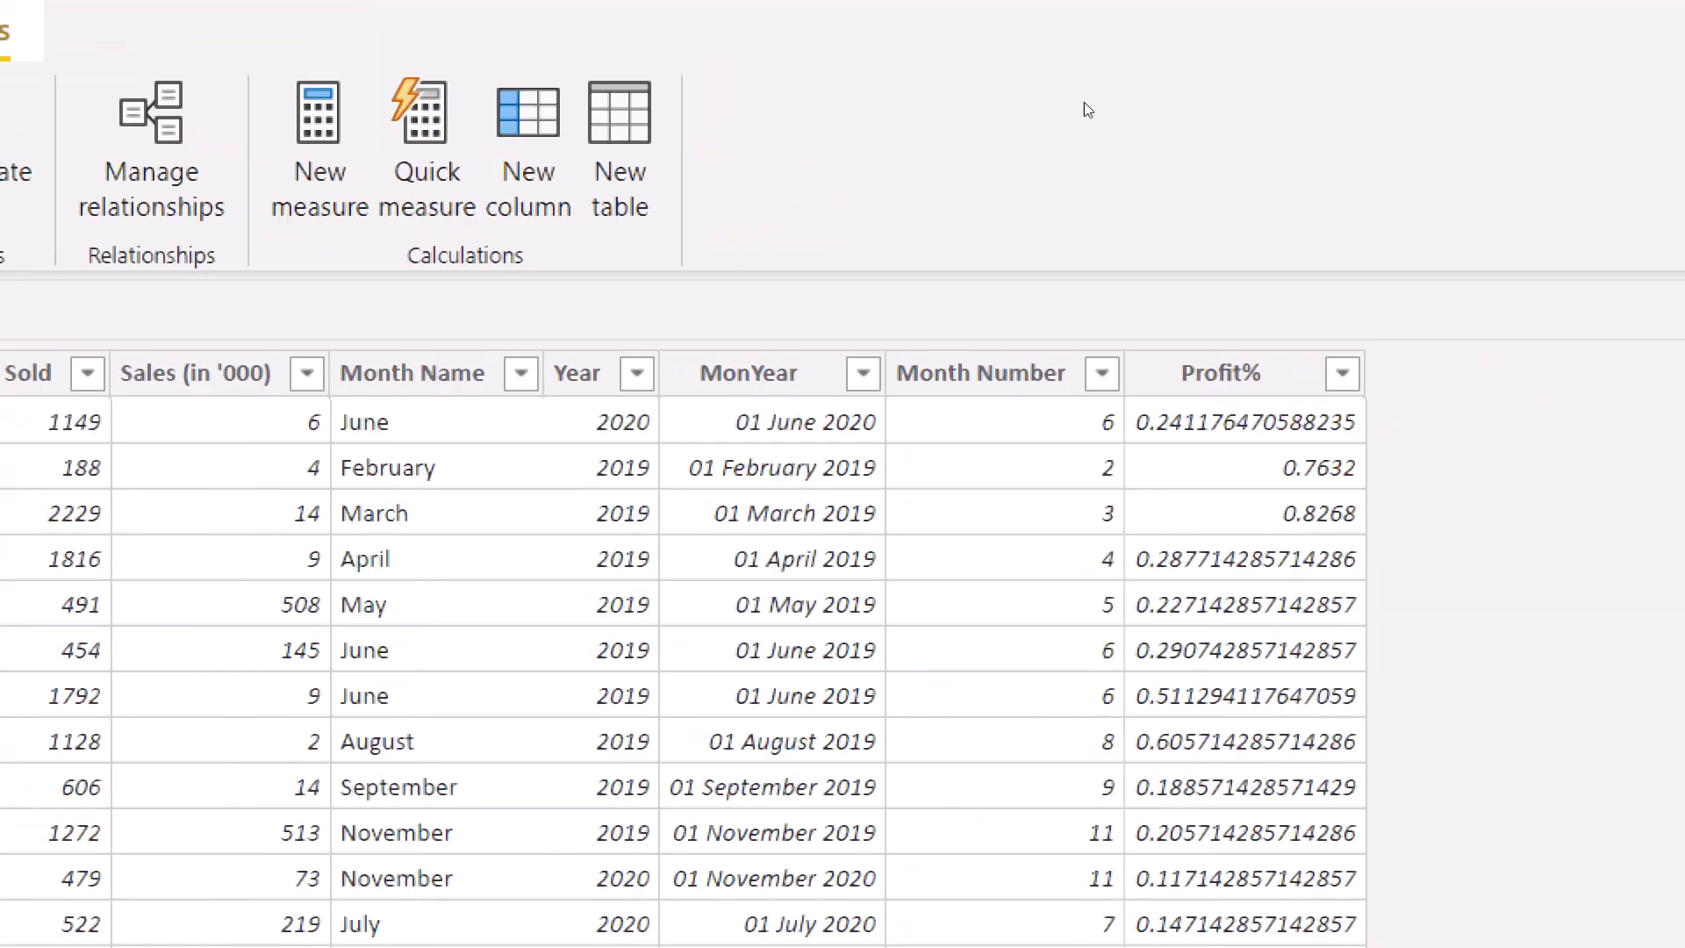
click(944, 229)
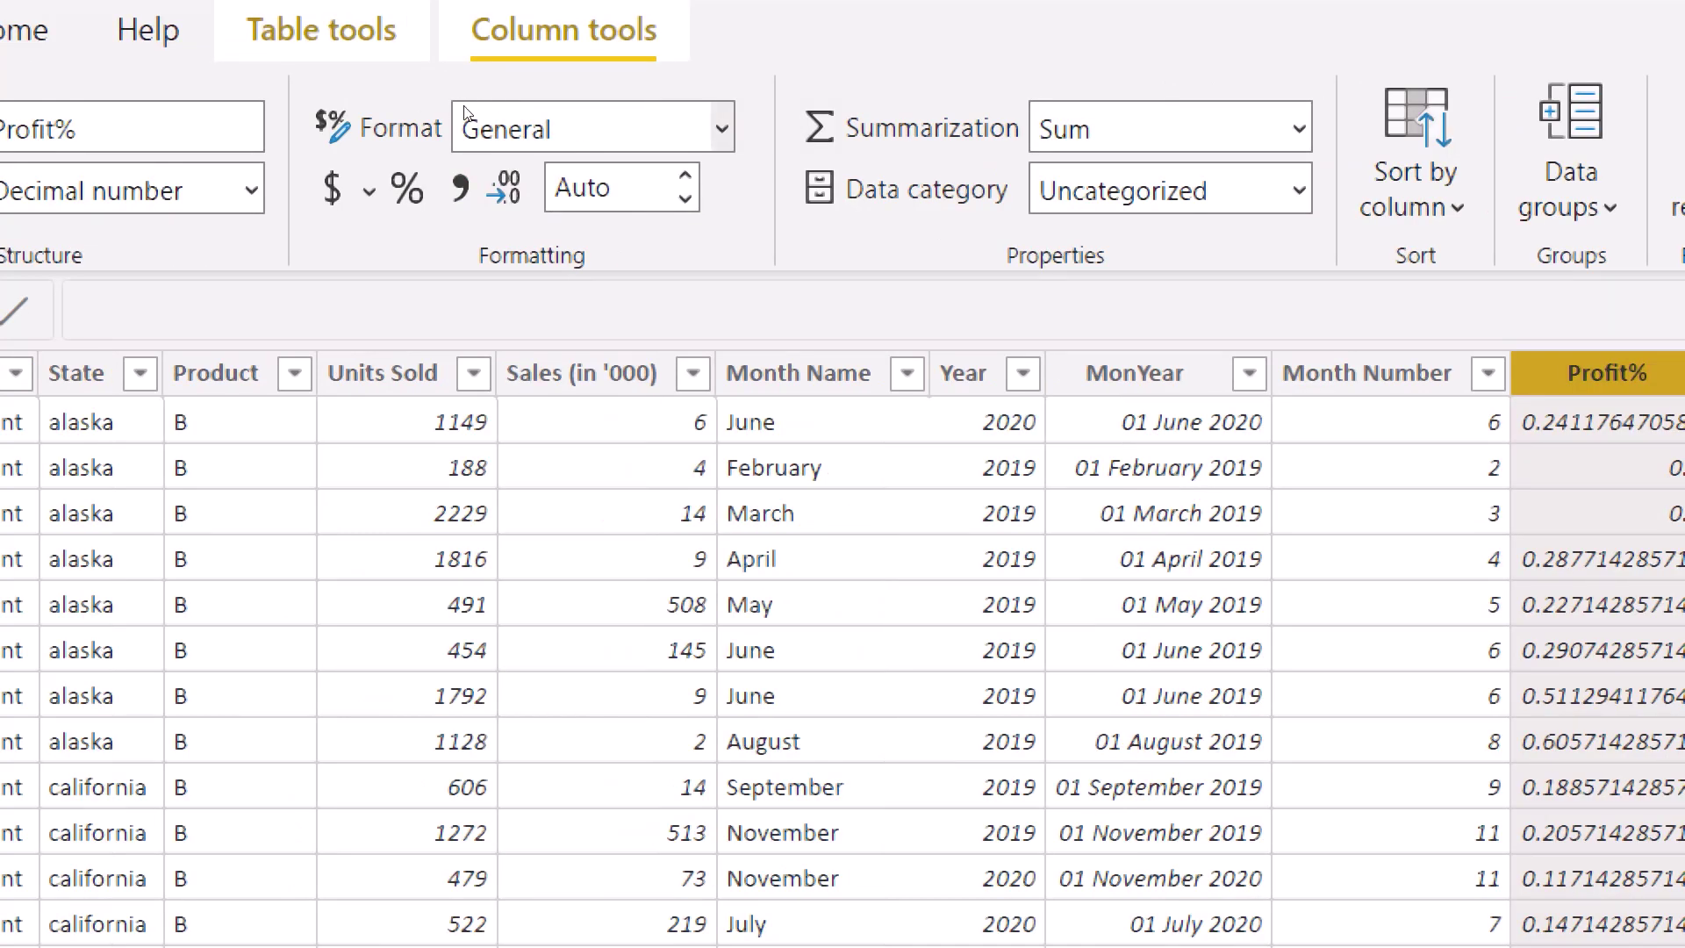
click(79, 113)
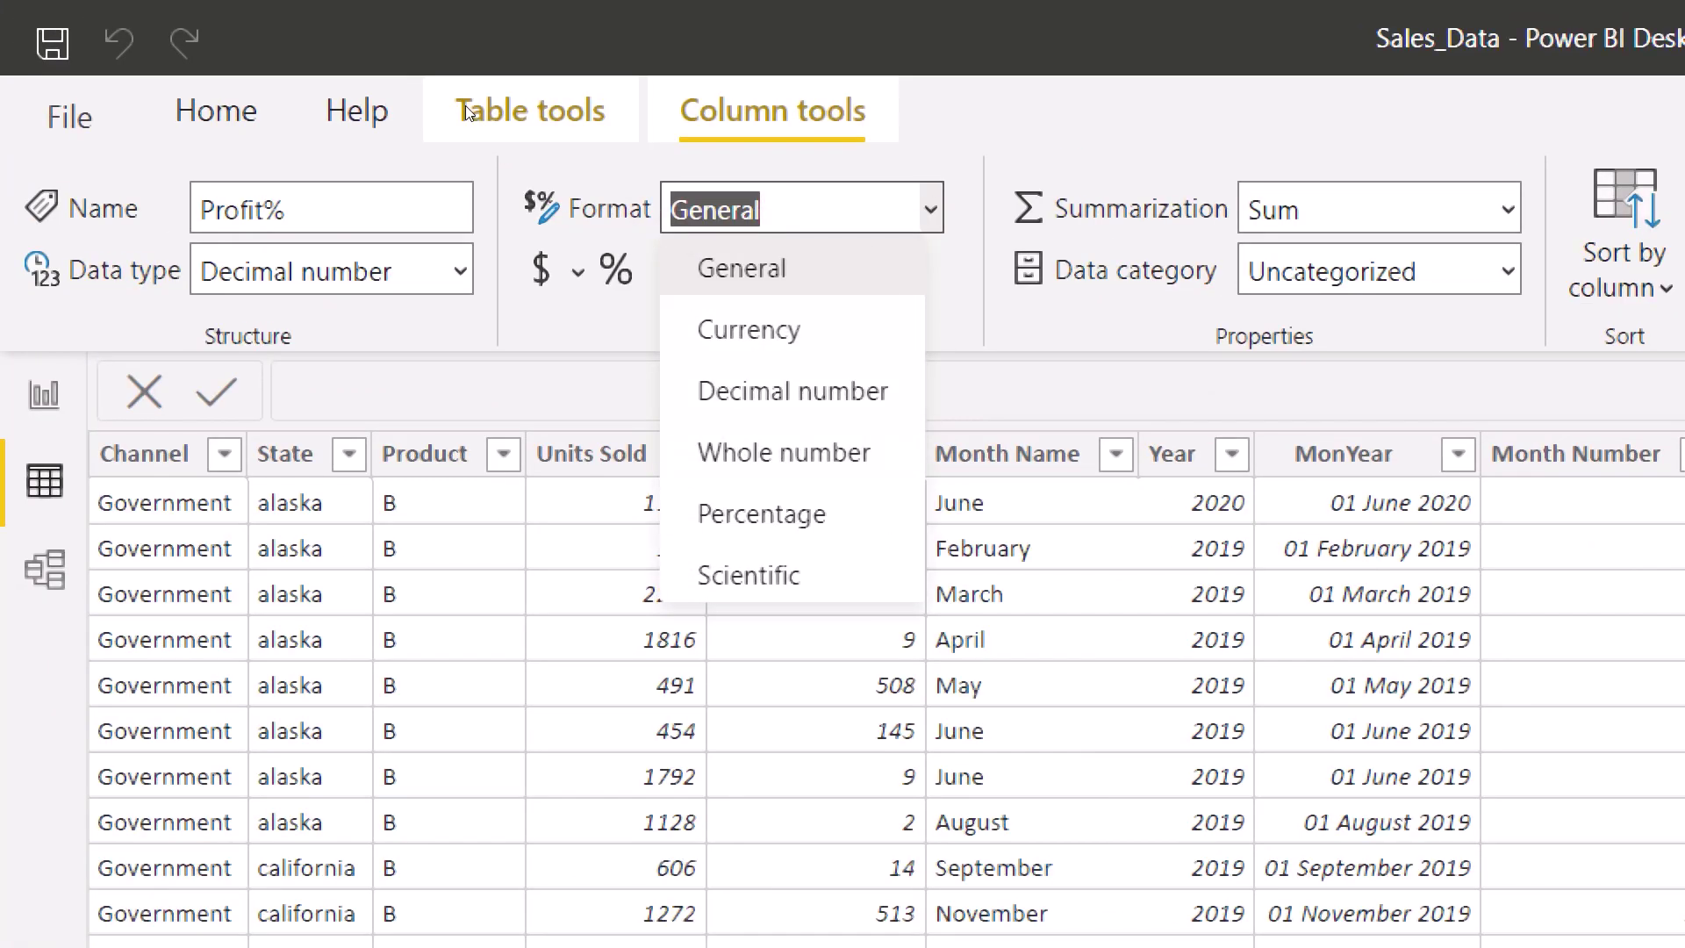
key(Down)
key(Down)
key(Down)
key(Down)
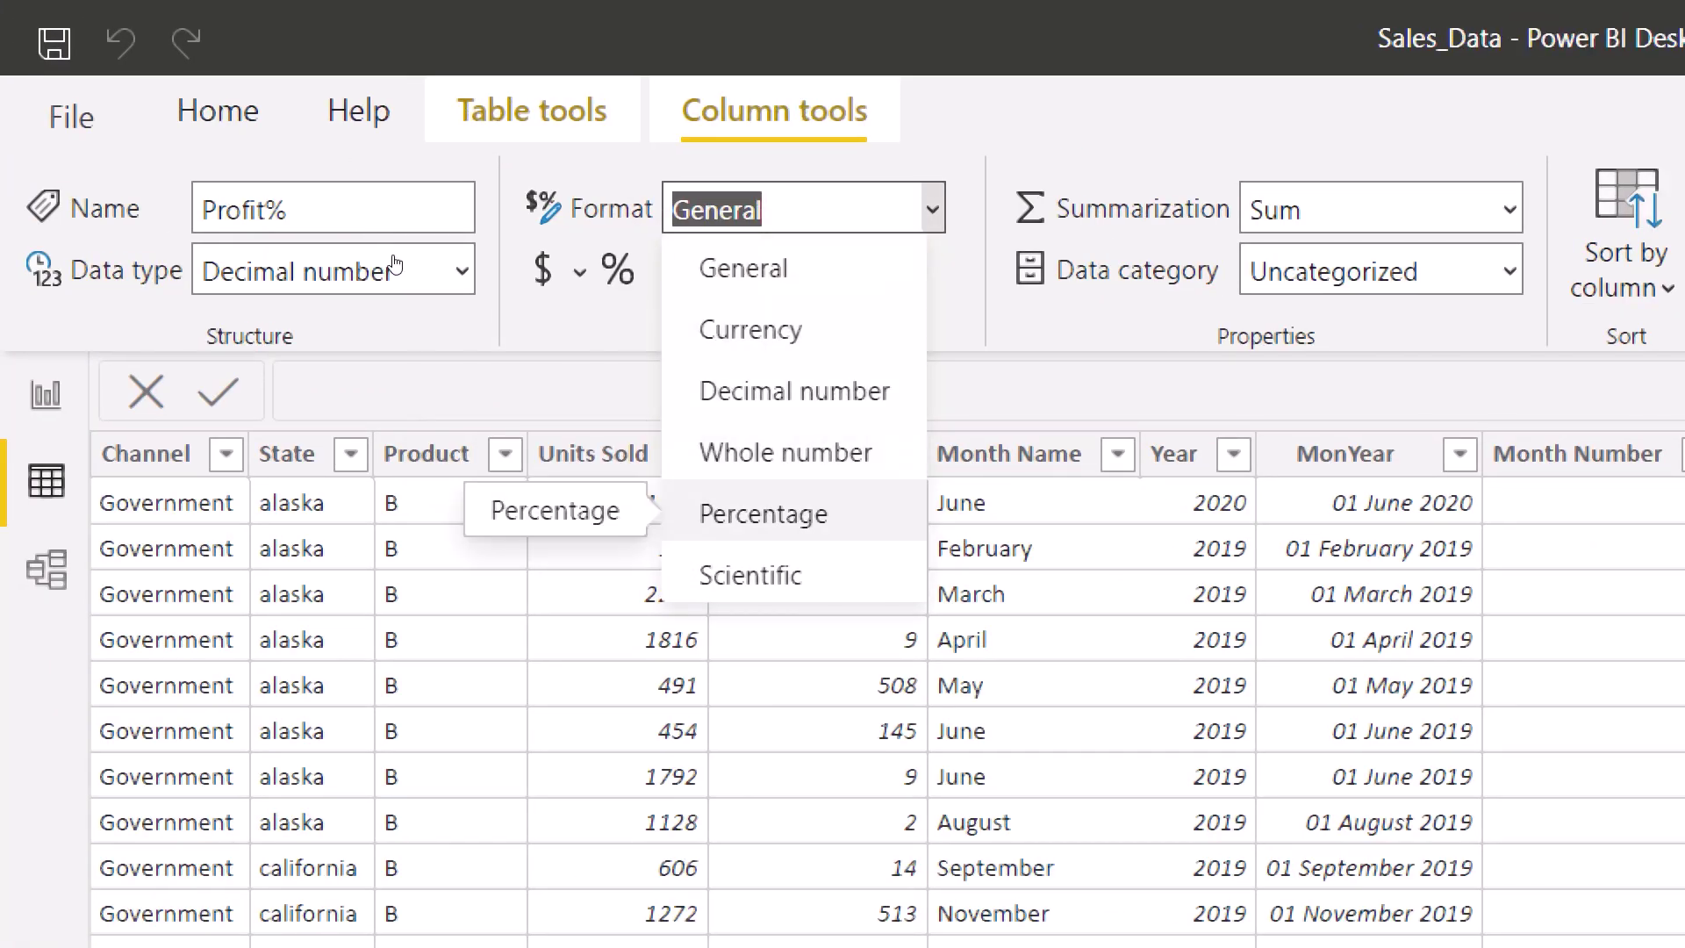
key(Return)
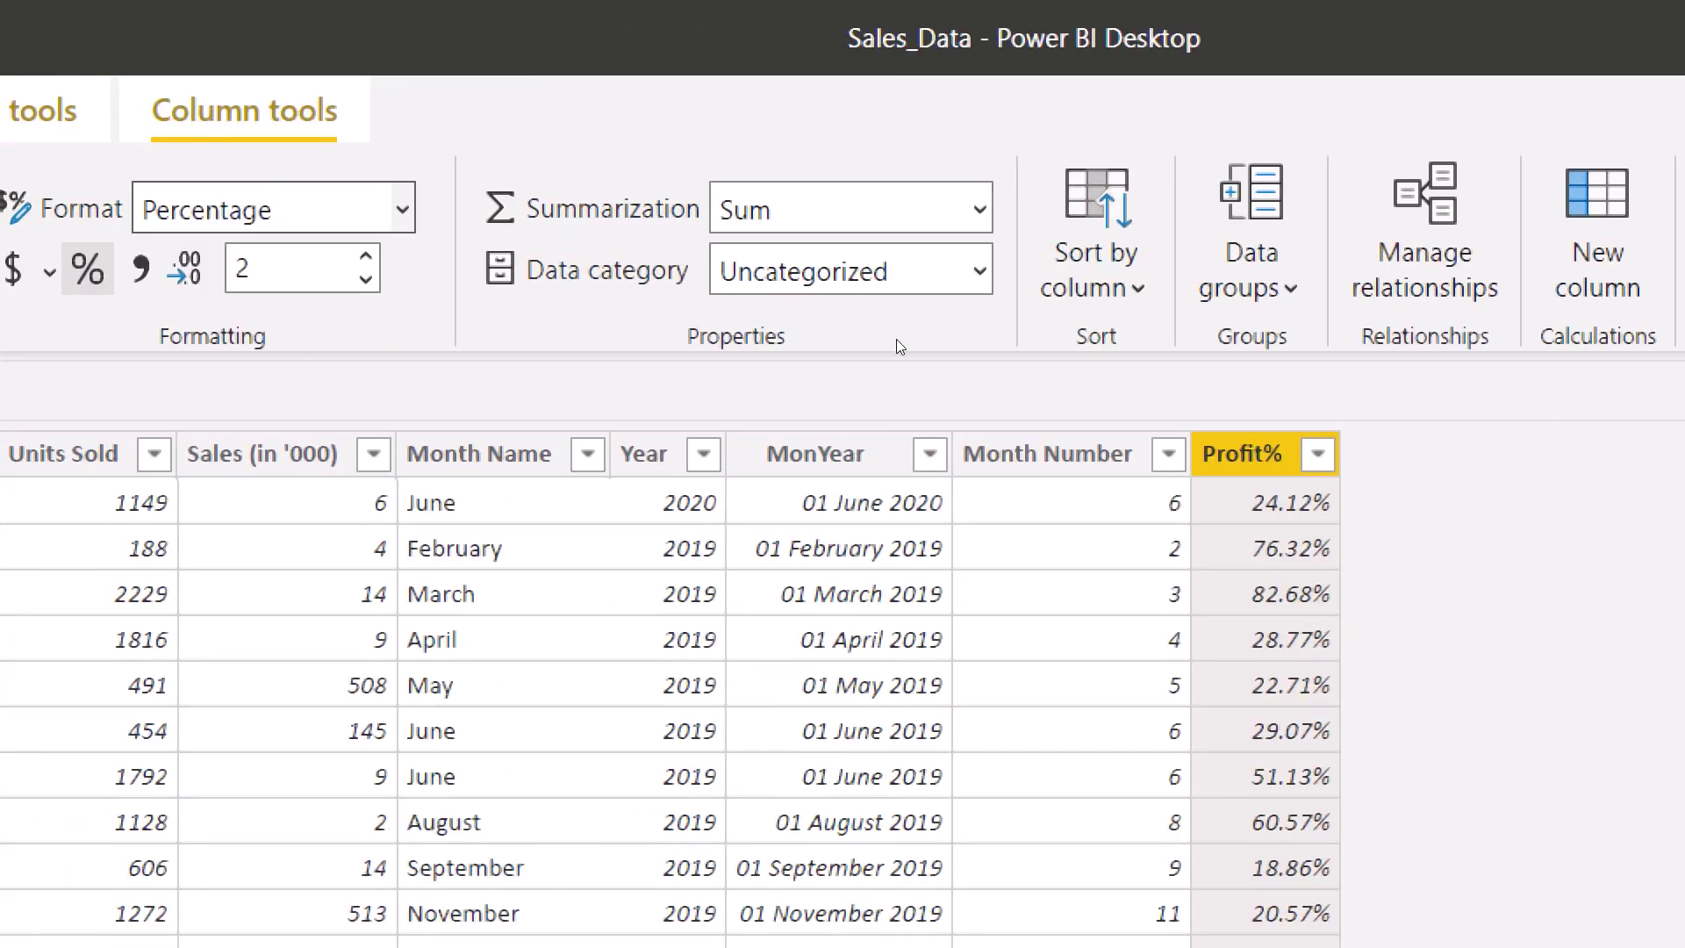
click(365, 280)
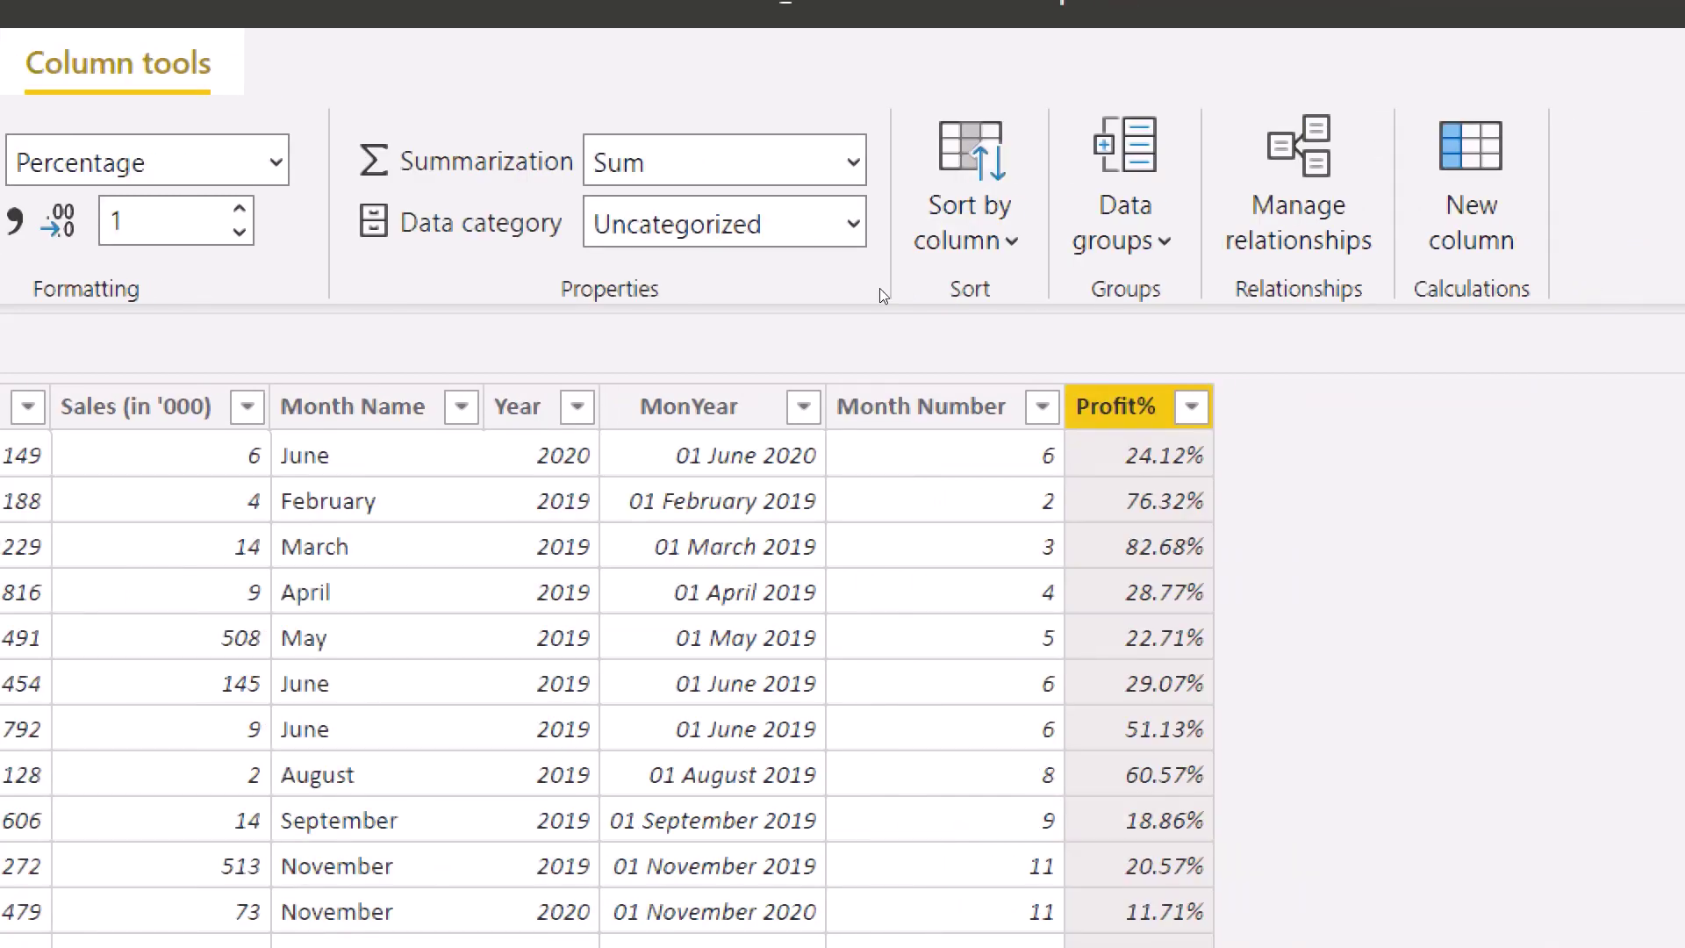
Step: Set the Month Number column's default summarization to Don't summarize and switch it back to Sum
key(Left)
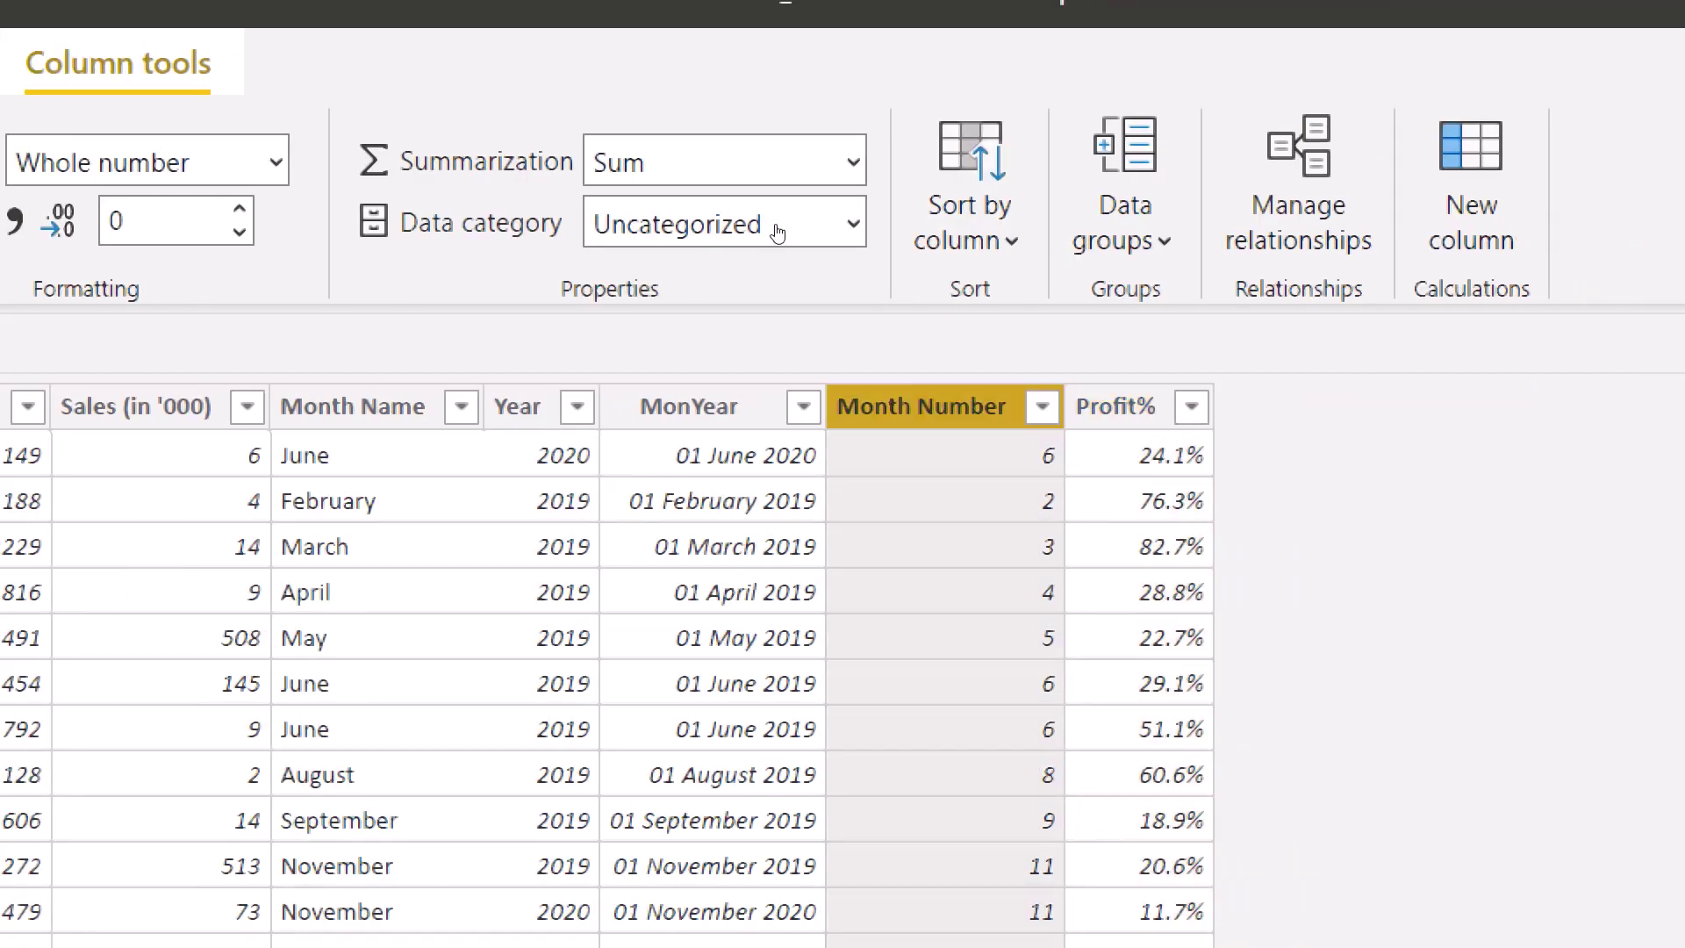
key(alt+Down)
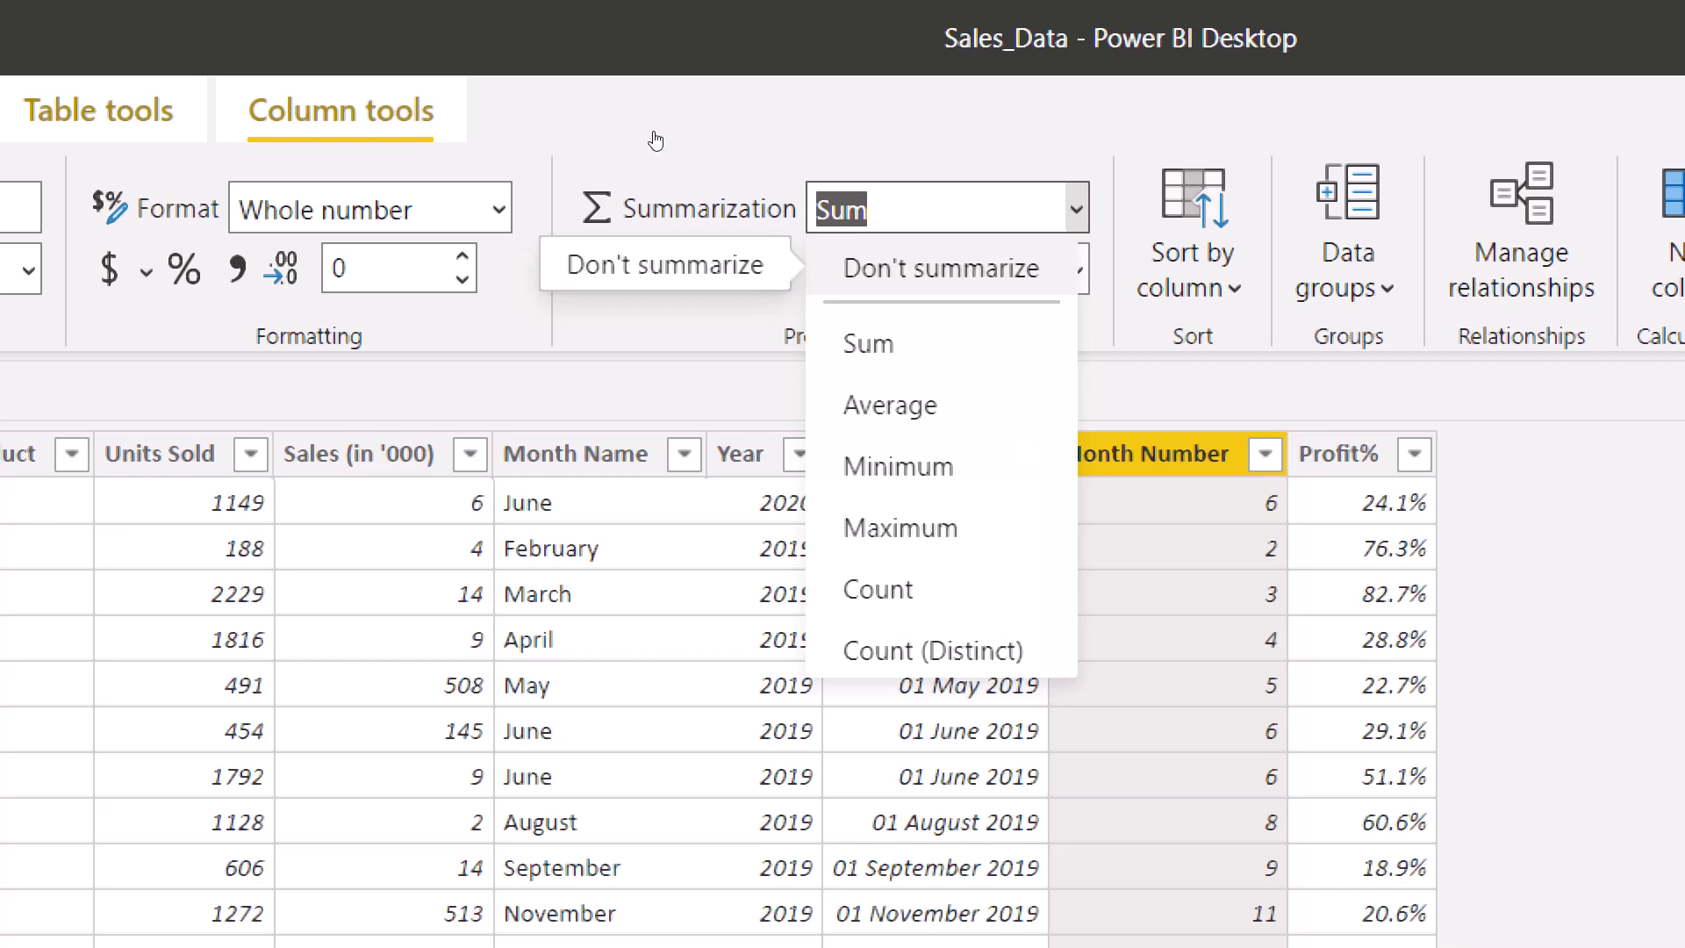
click(655, 140)
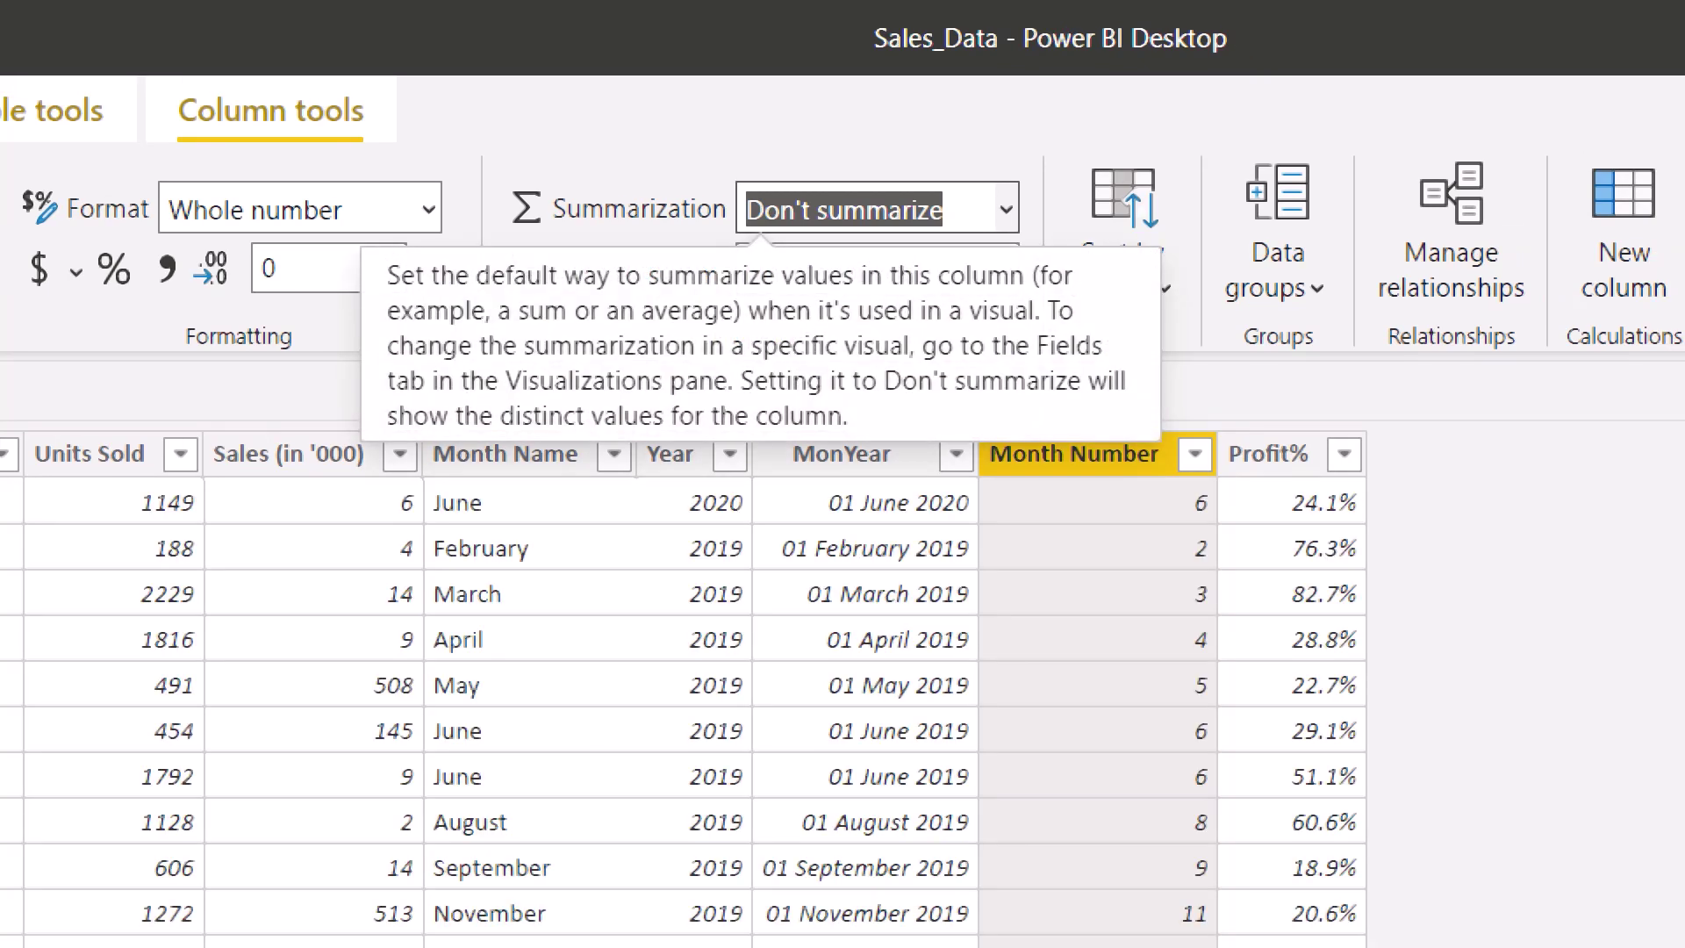
text(Sum)
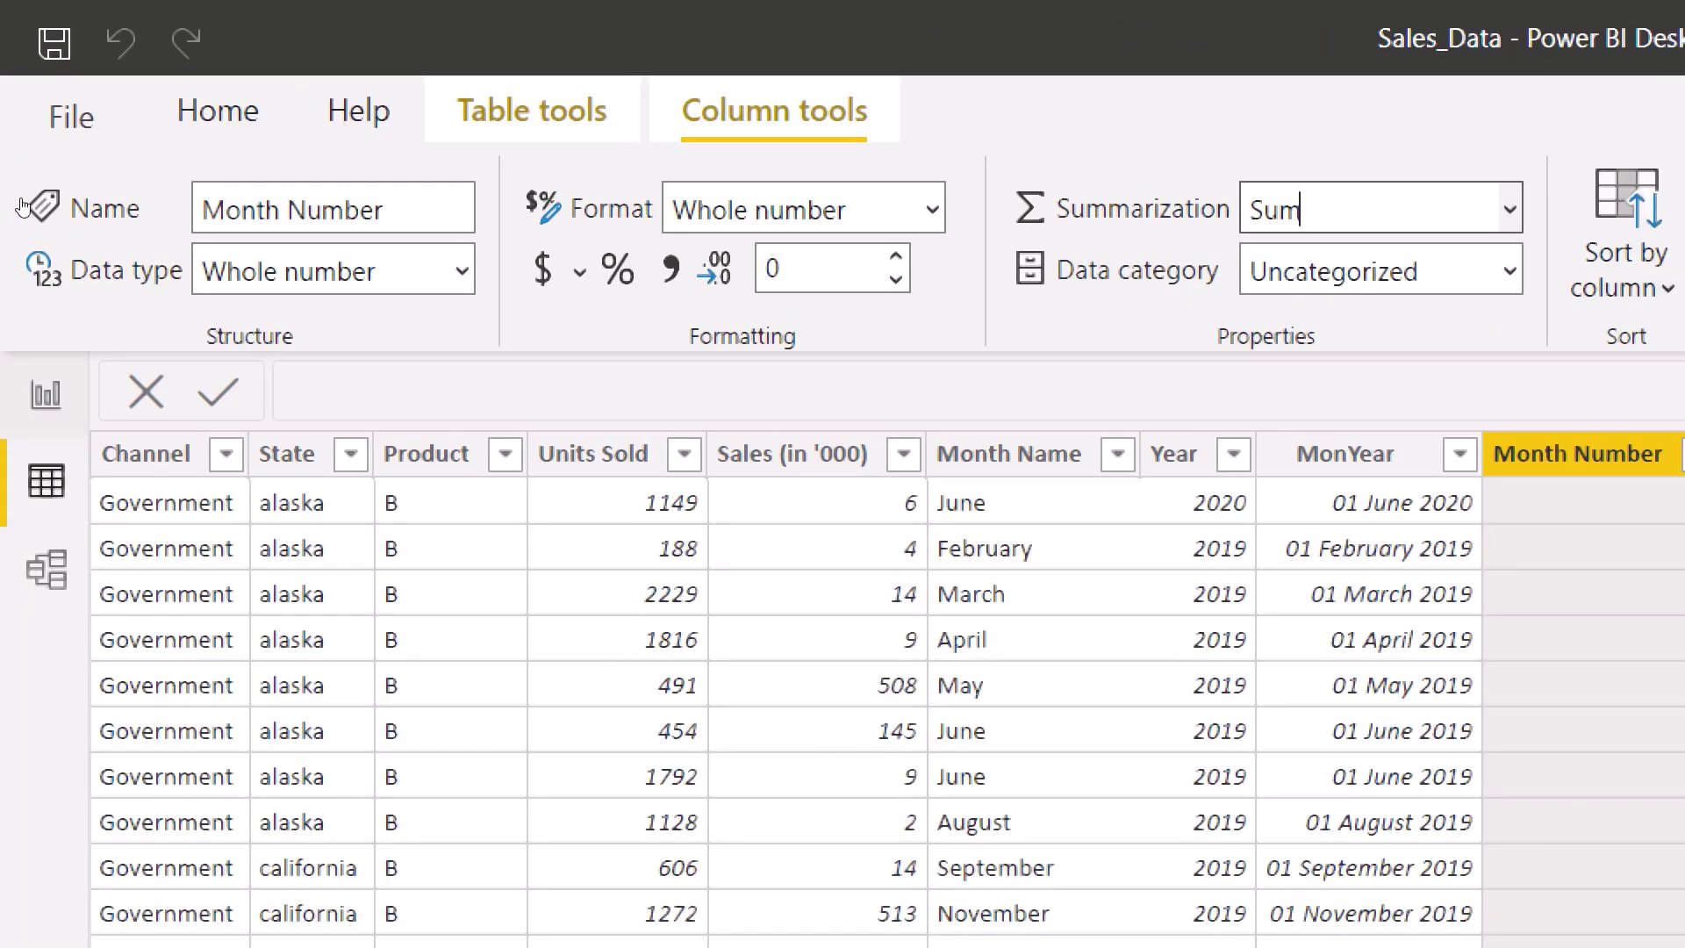
Step: In the report view, set the Month Number field's default summarization to Don't summarize
click(46, 394)
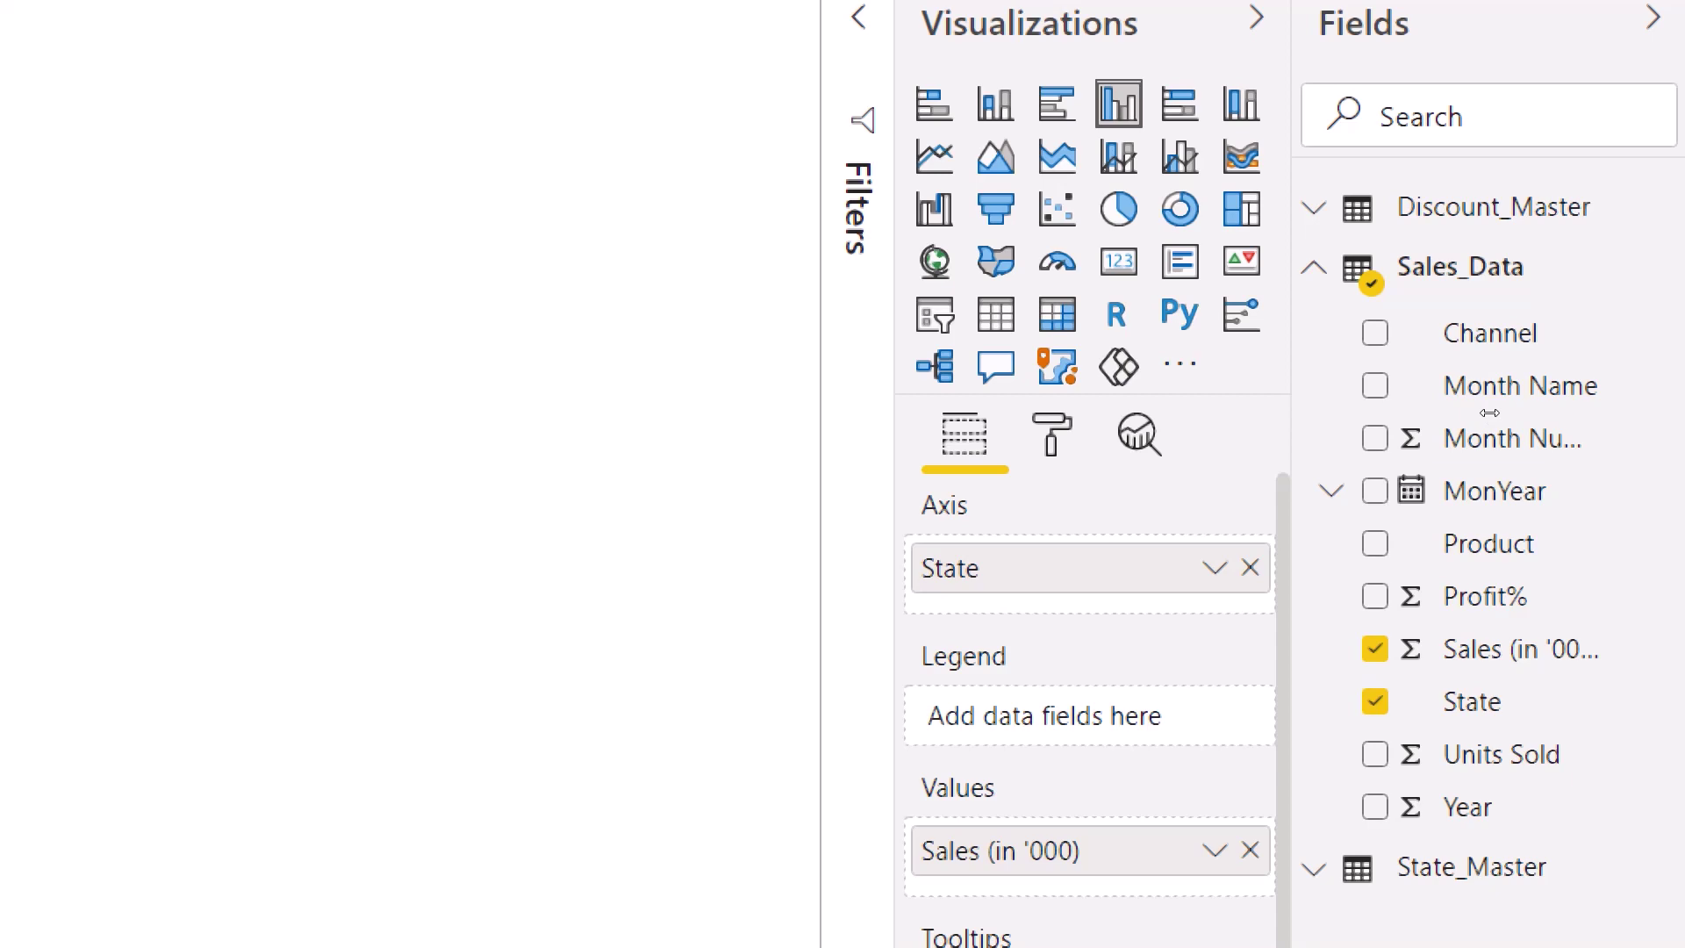
drag(1489, 413, 1432, 415)
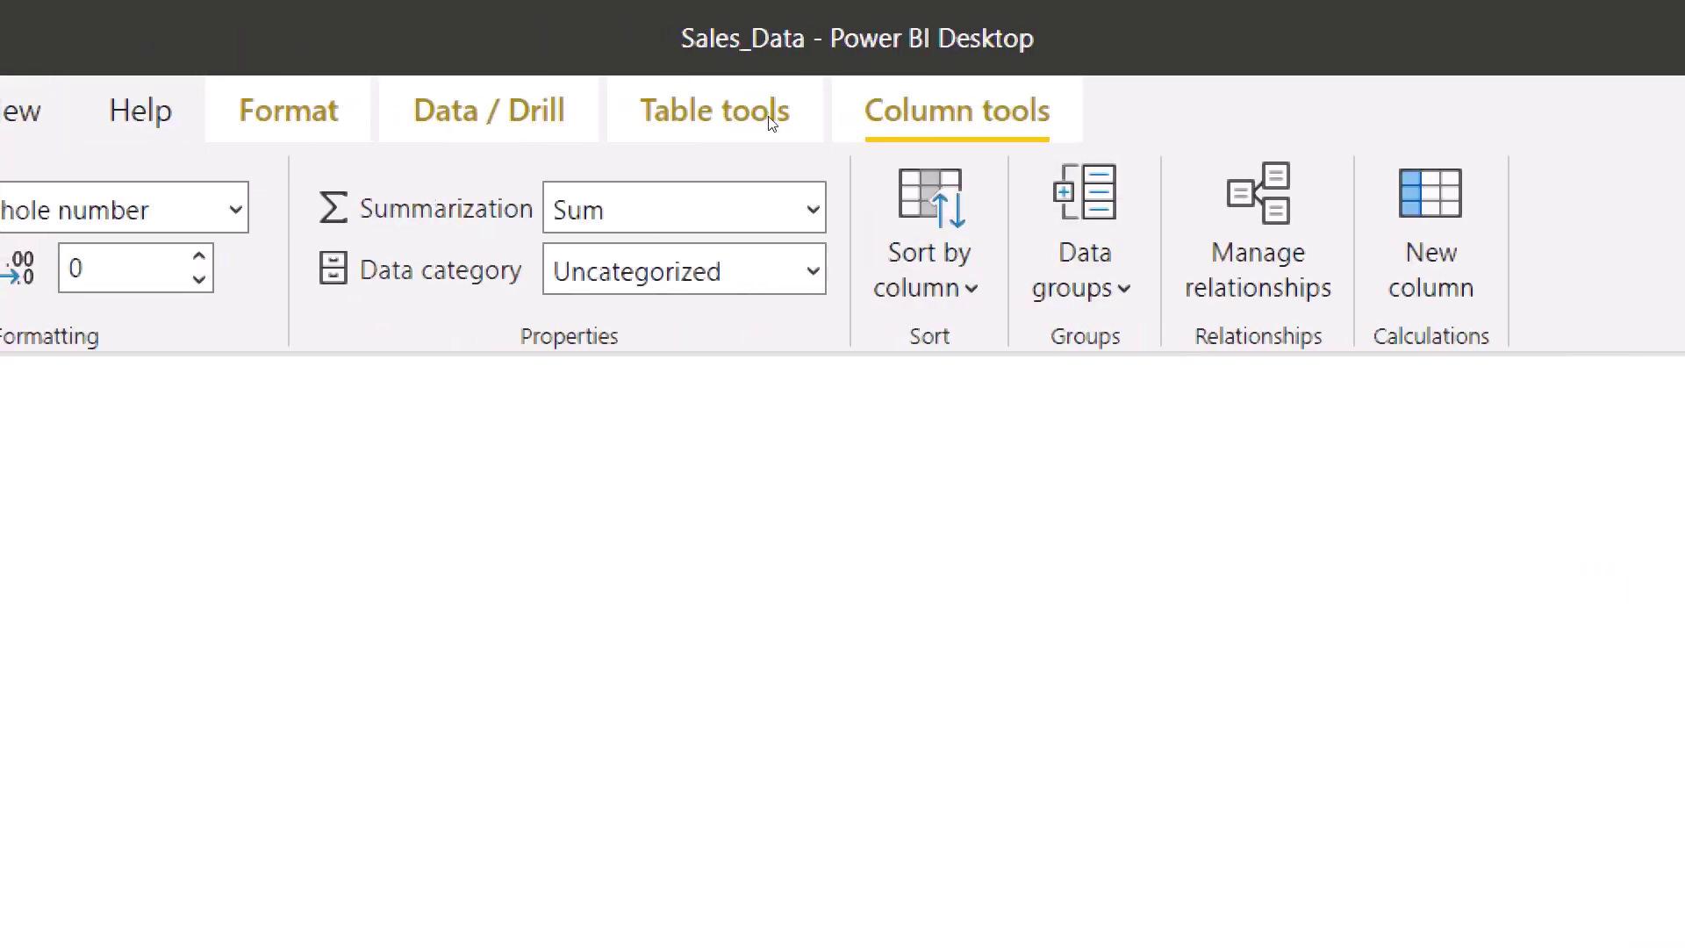
click(813, 209)
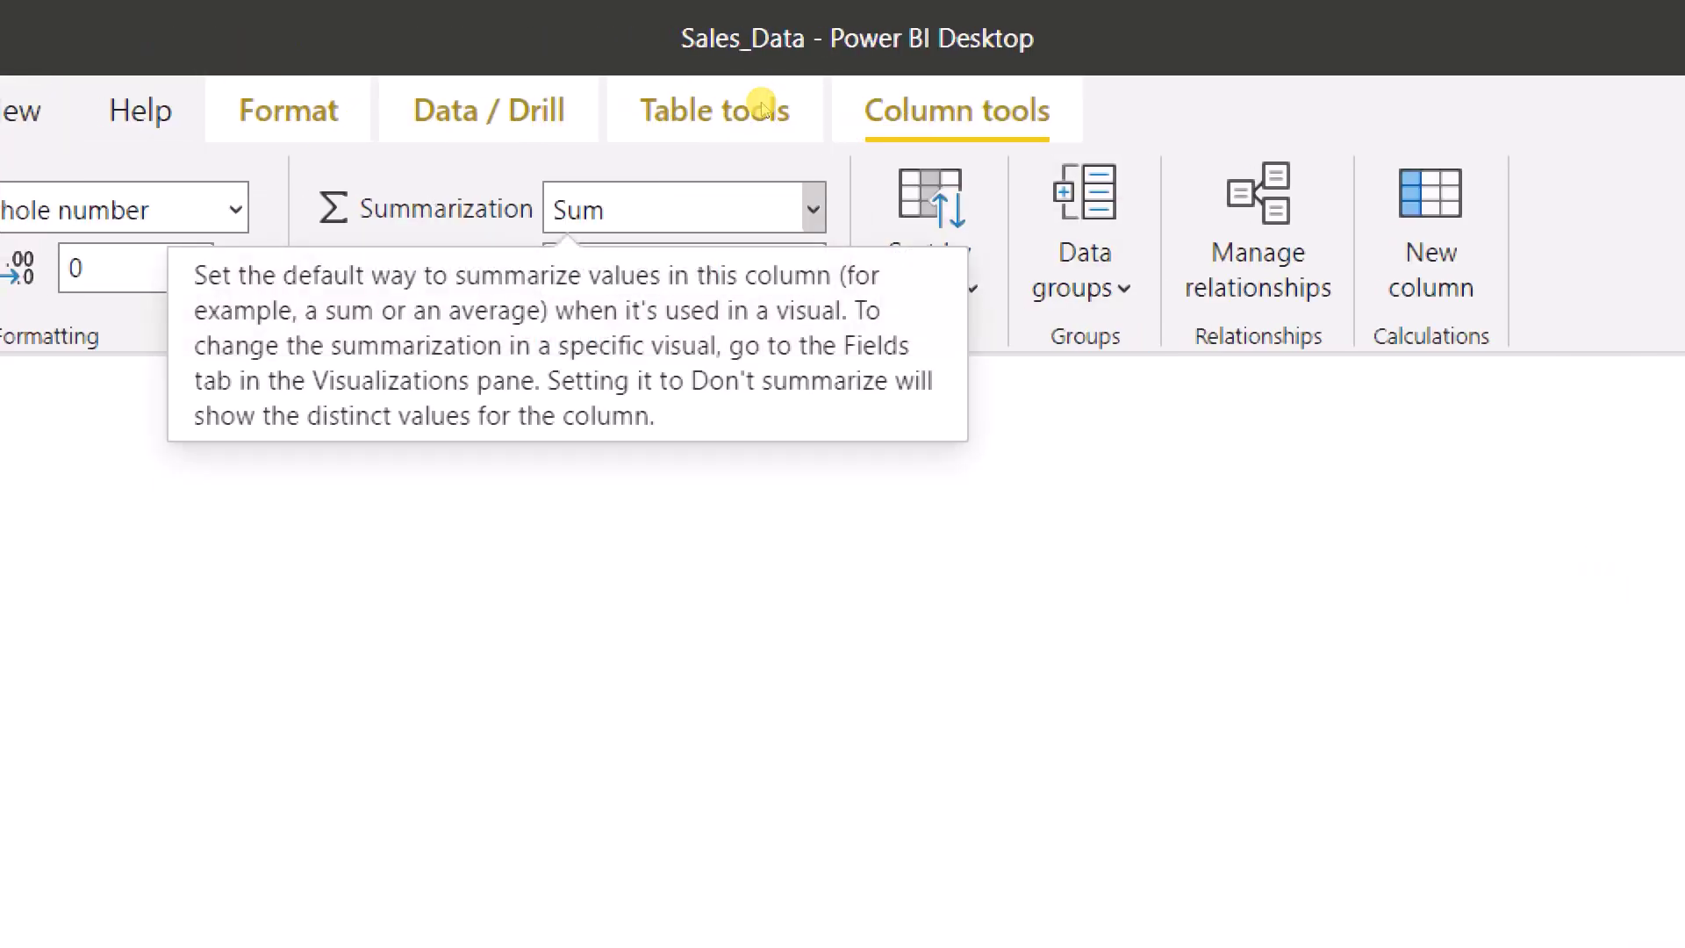
key(Up)
key(Return)
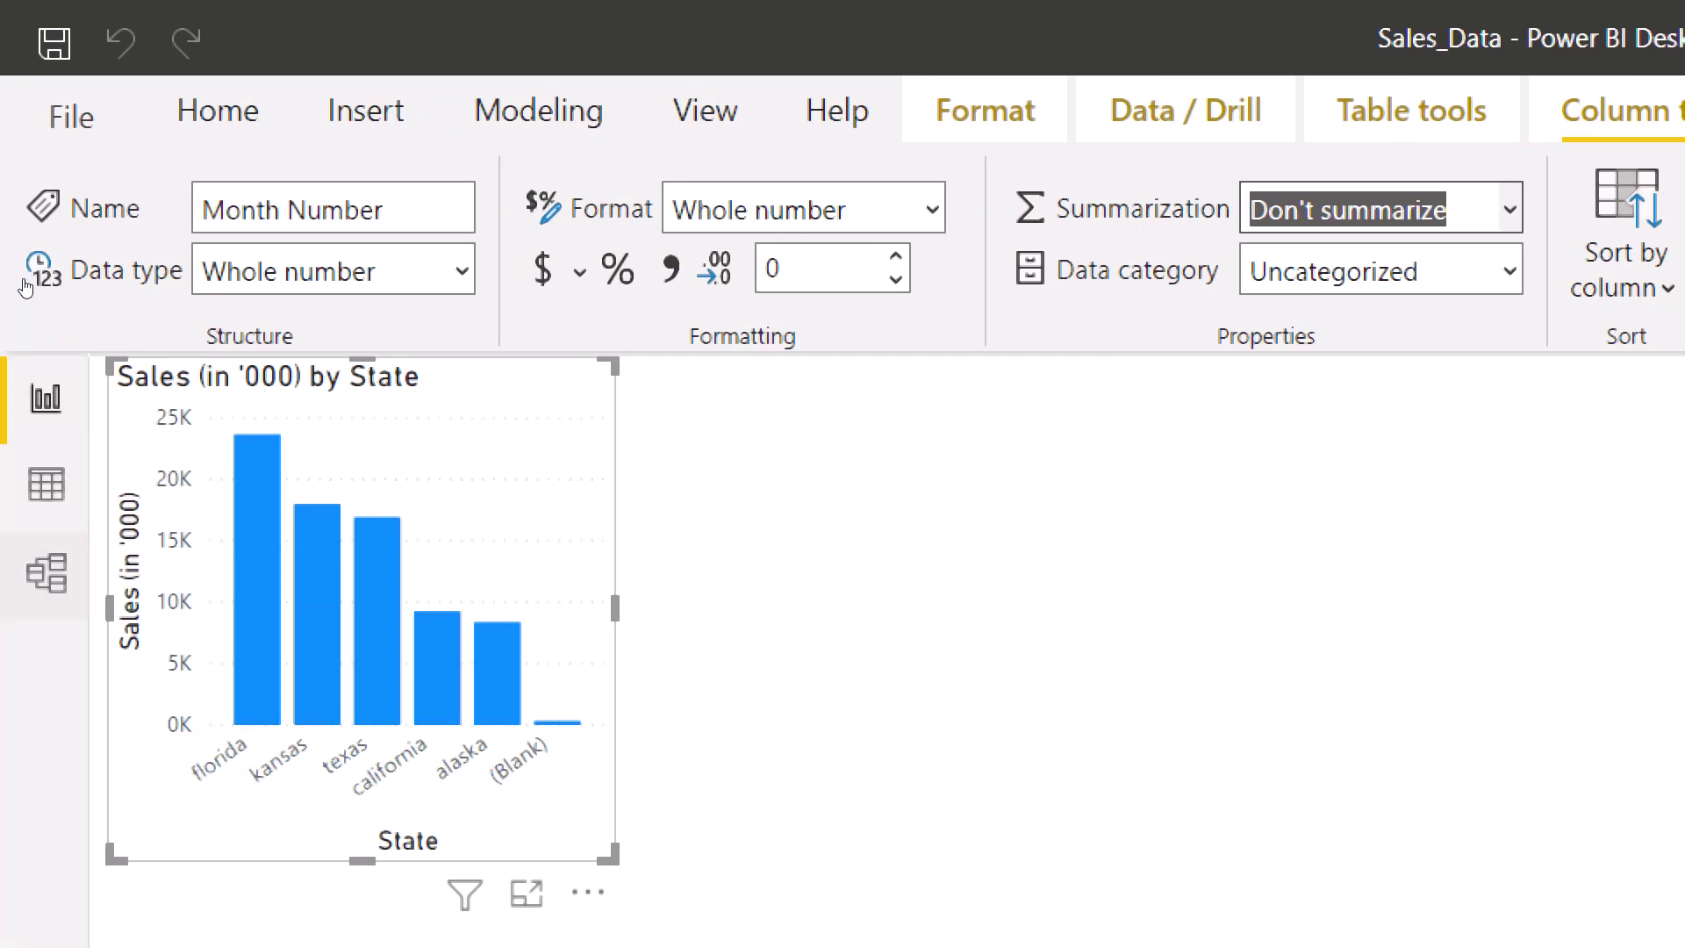
Step: Hide the Month Name column of Sales_Data from report view and unhide it from the model view
click(23, 283)
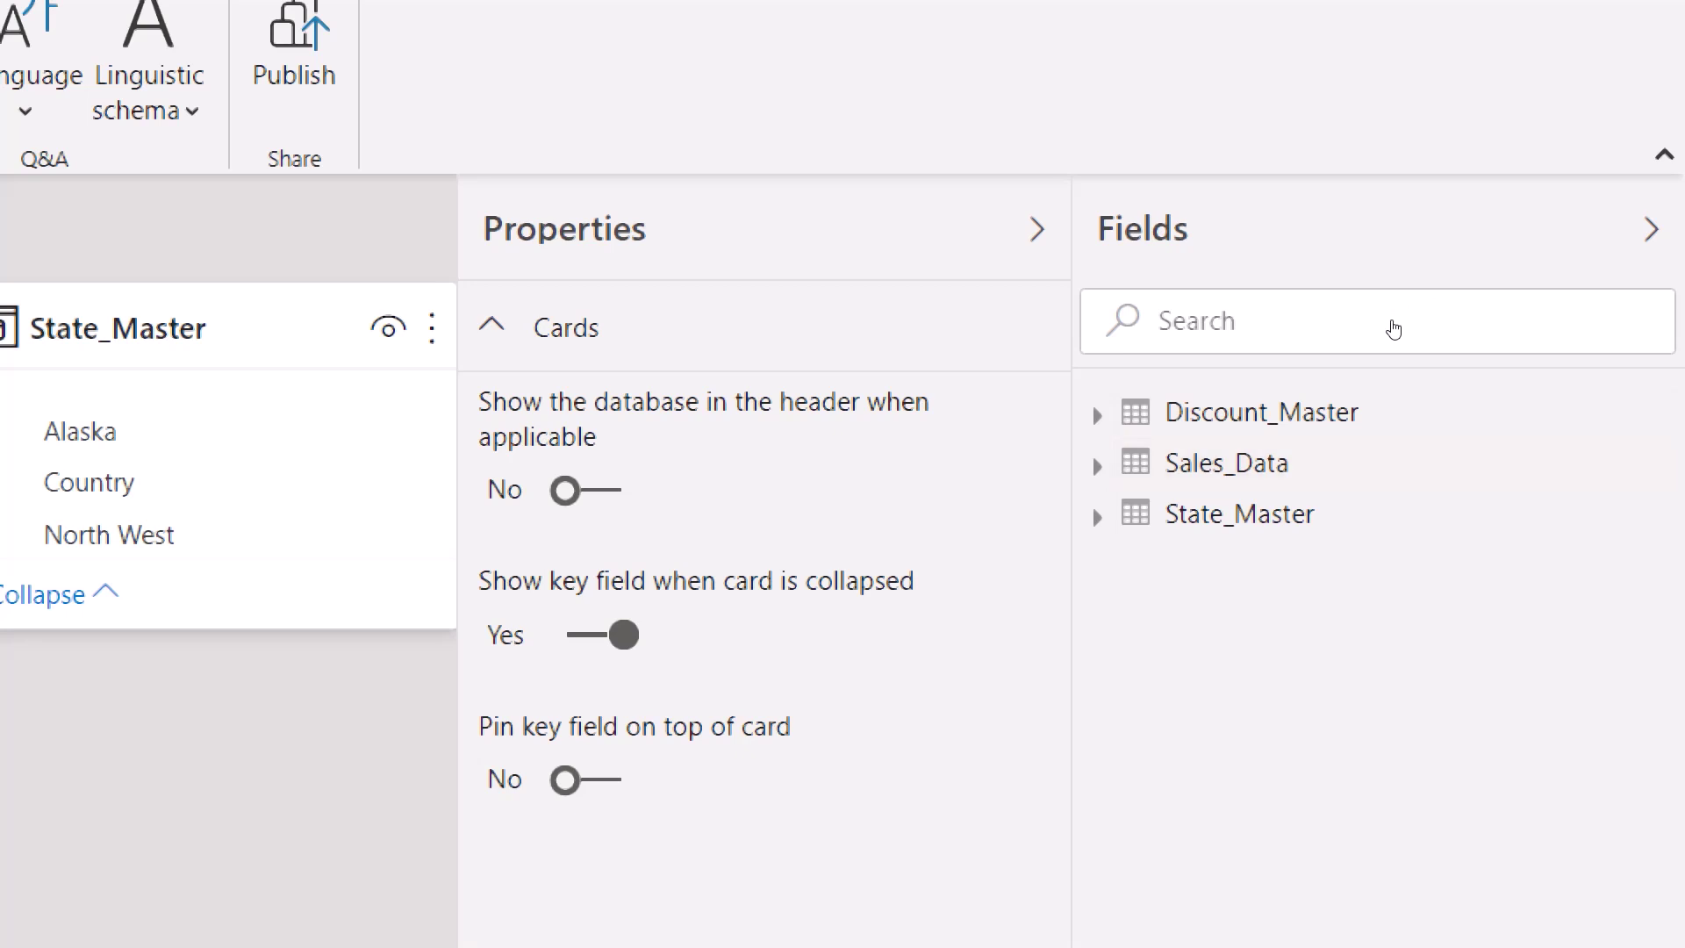
click(1421, 463)
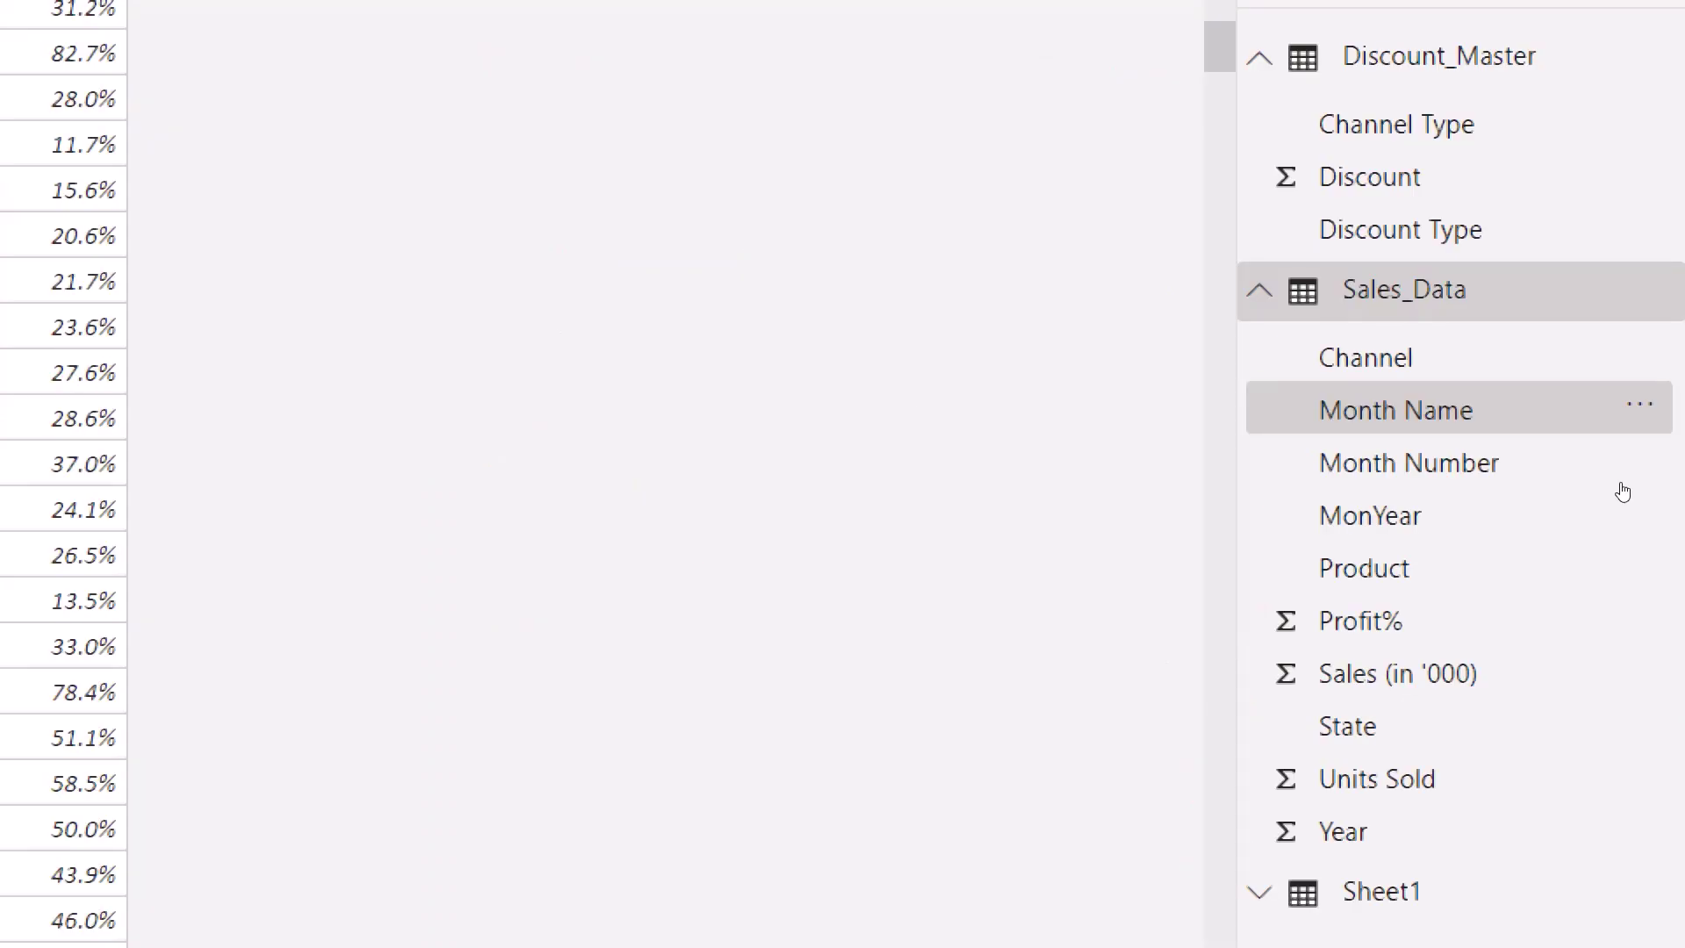
right_click(1587, 472)
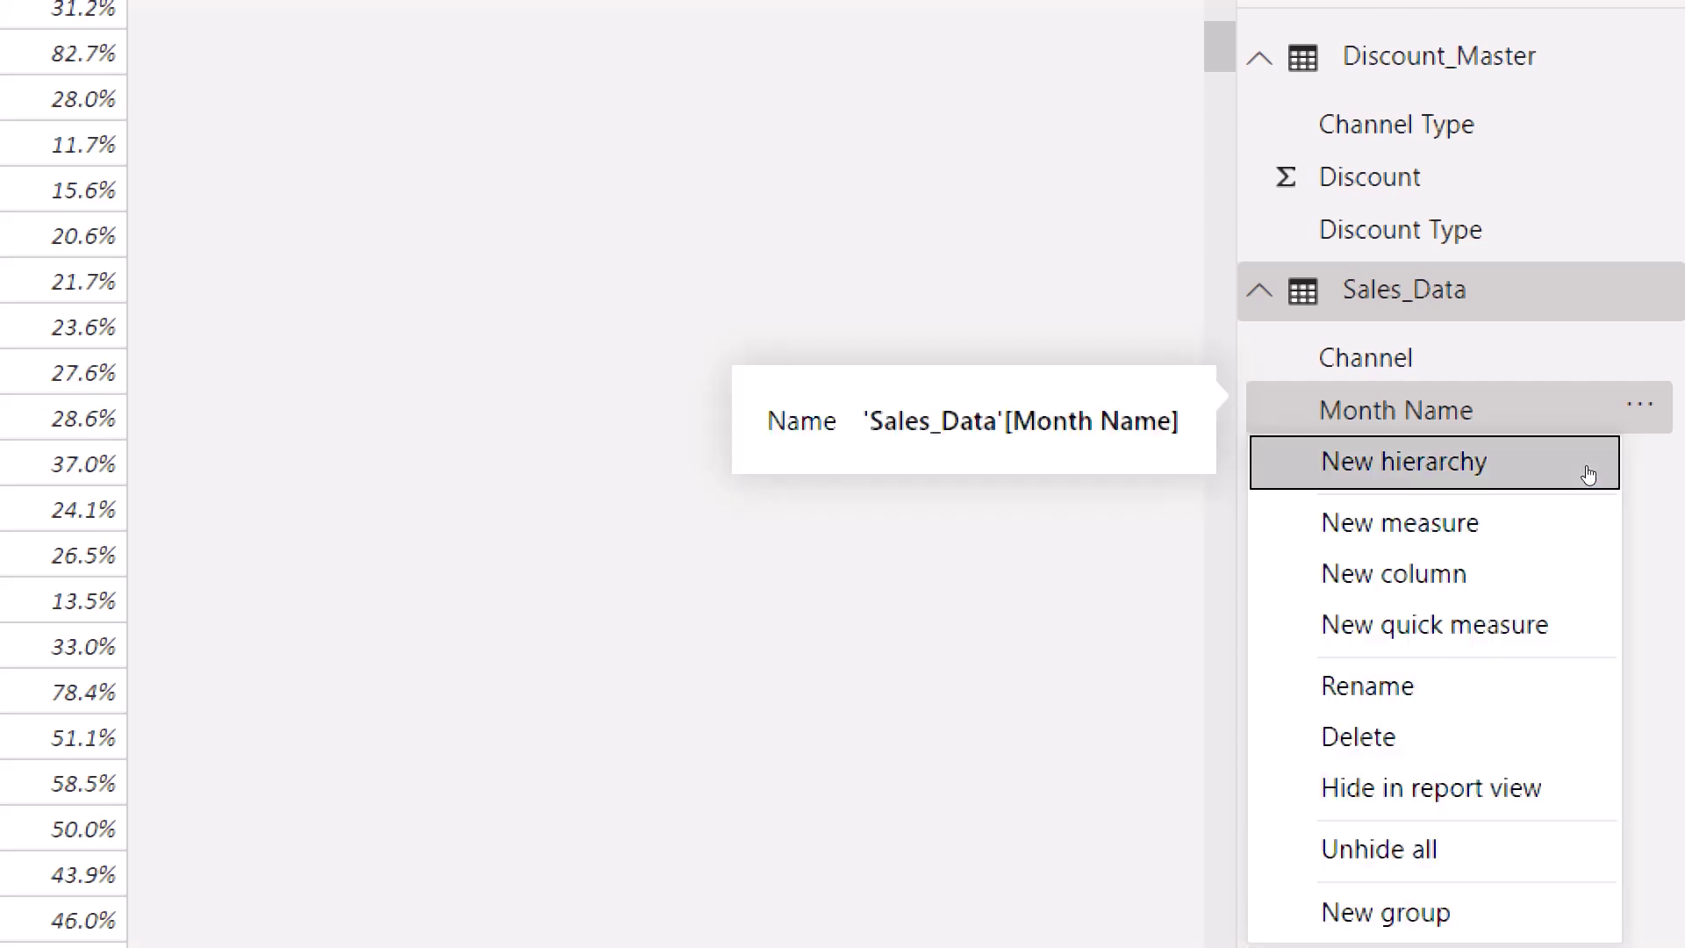
click(1596, 653)
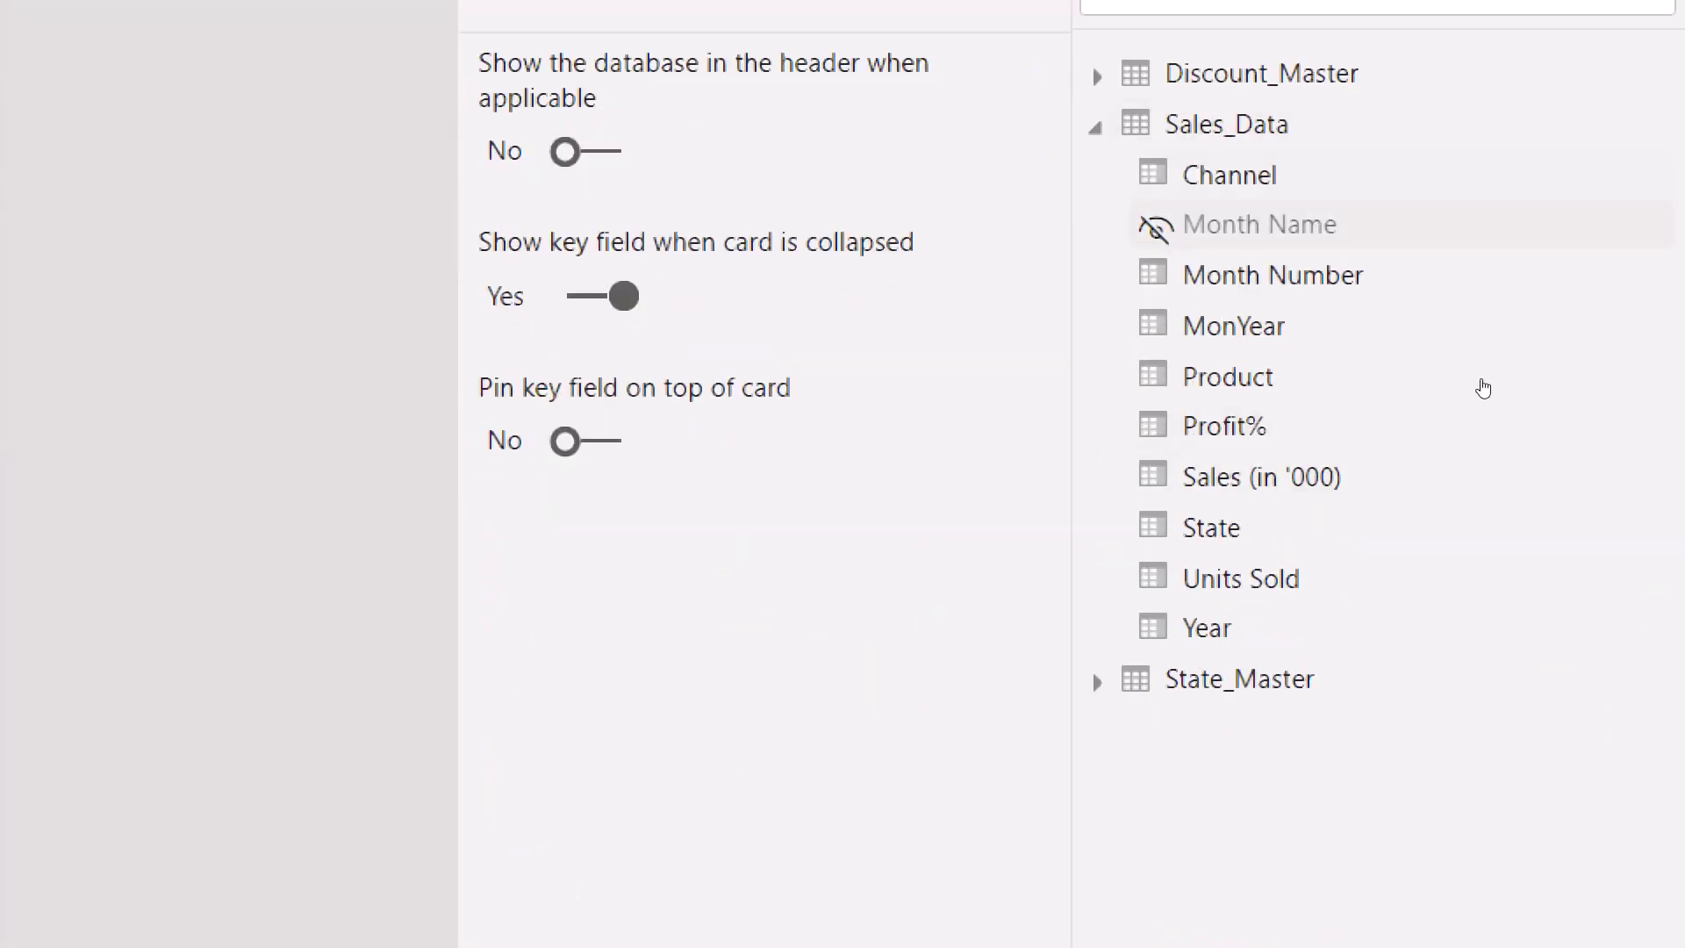
right_click(1481, 375)
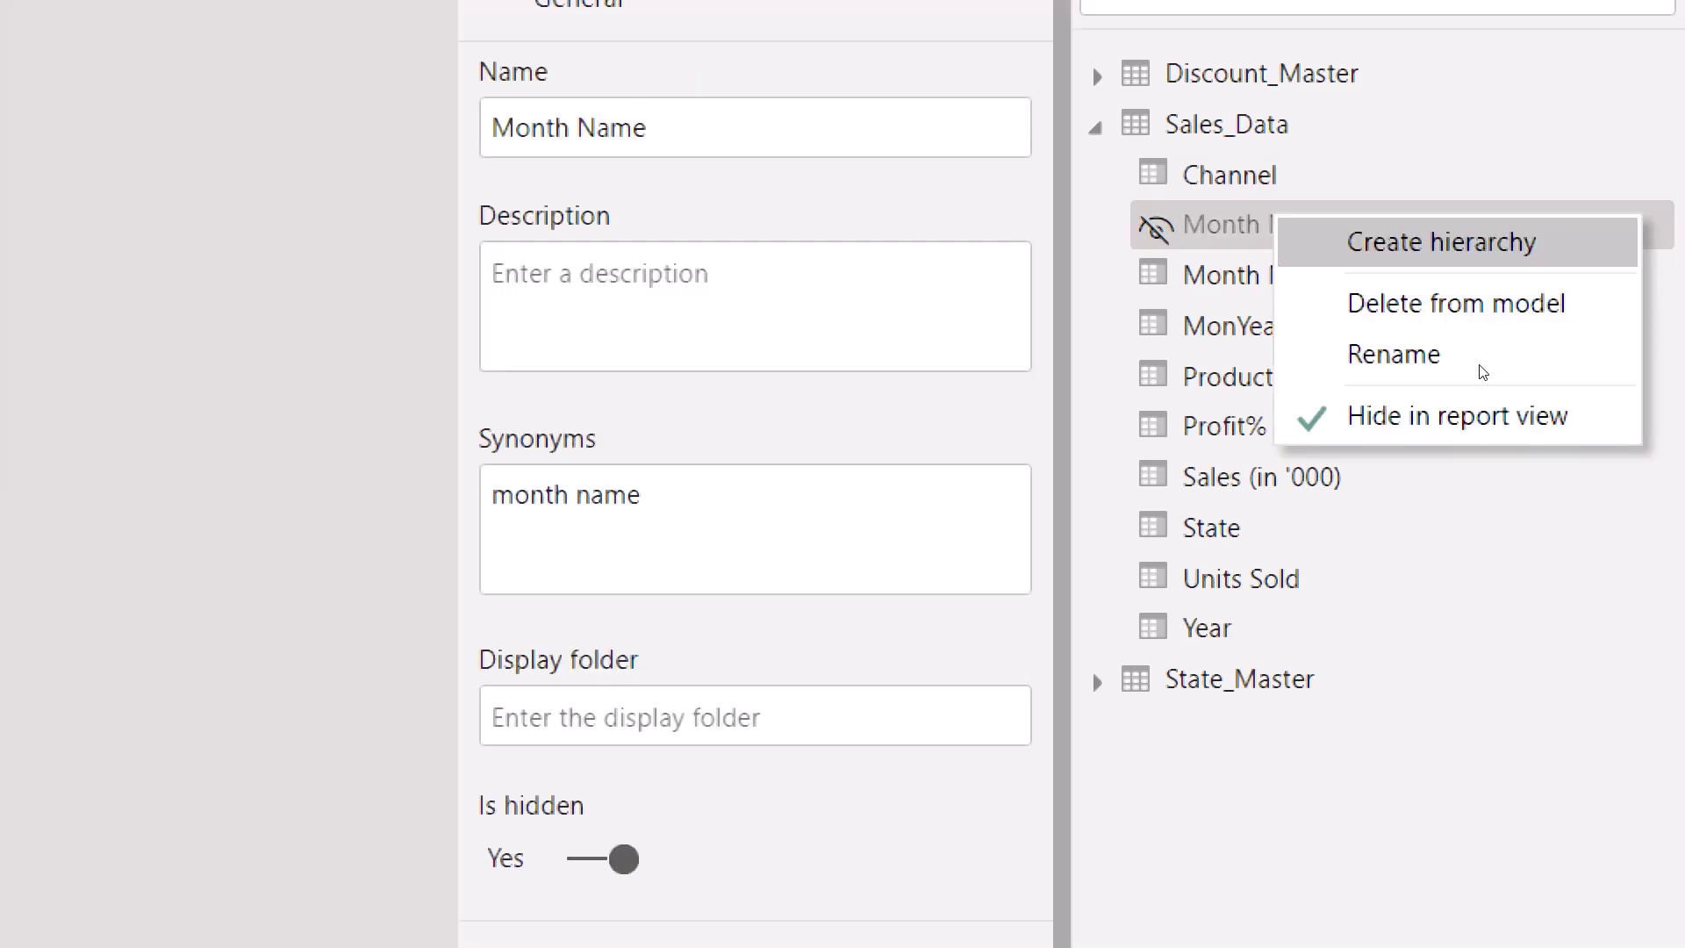
click(1579, 459)
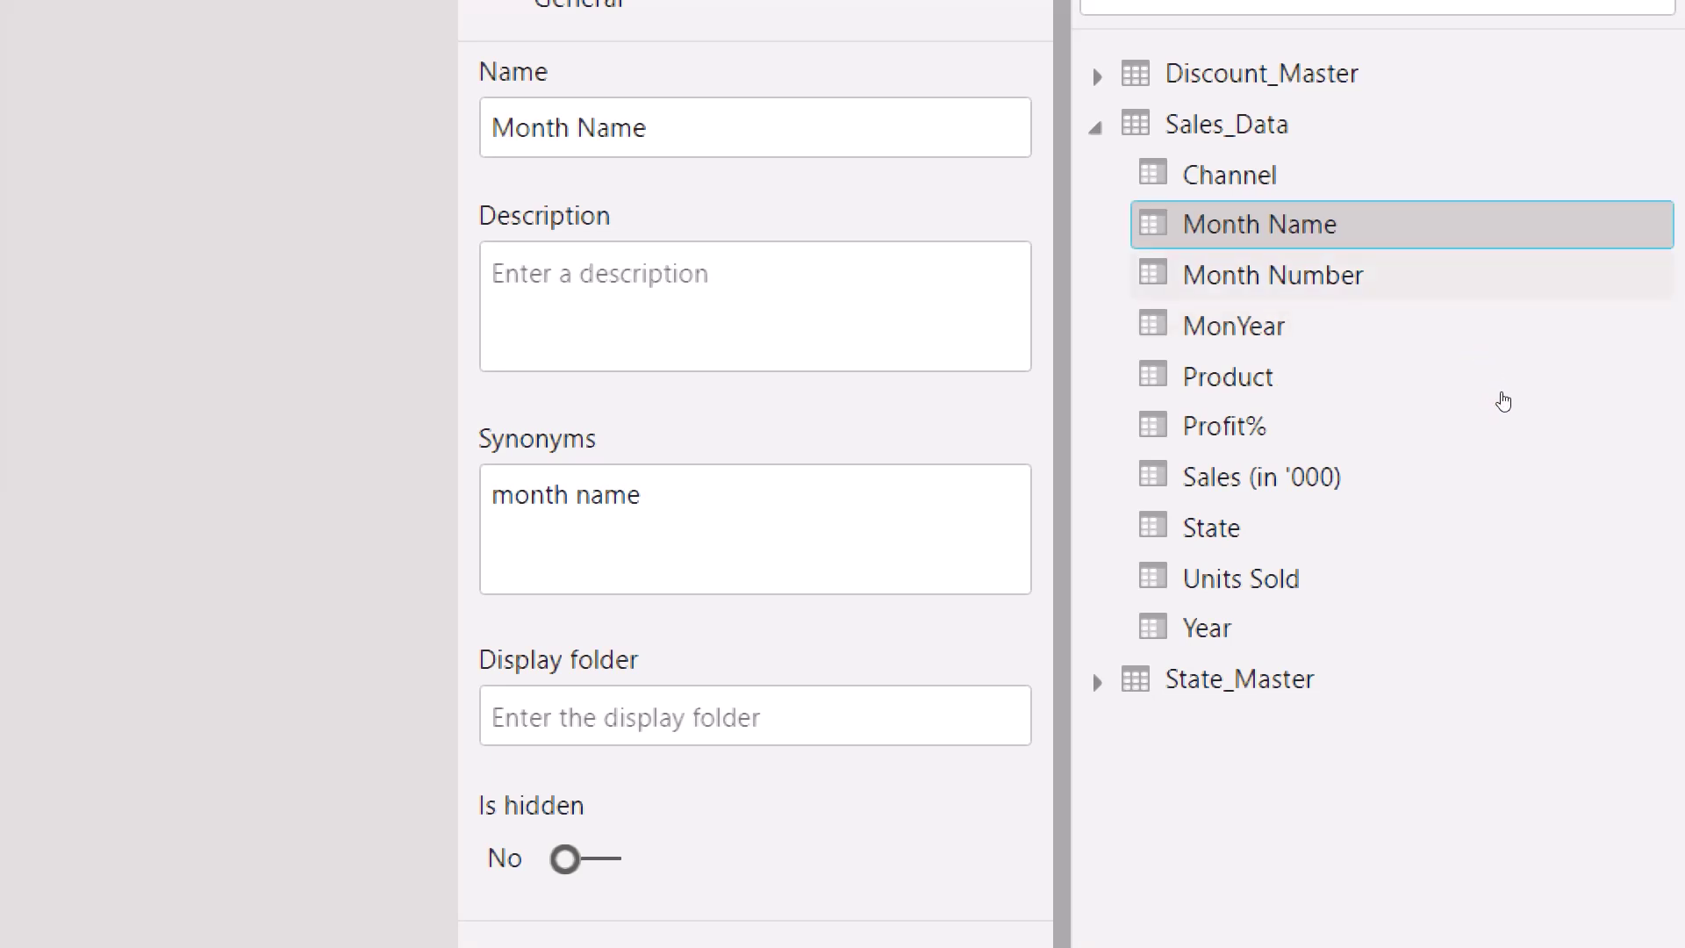
Step: Hide the Month Name, Month Number and MonYear columns of Sales_Data together through their shared properties
key(shift+Down)
key(shift+Down)
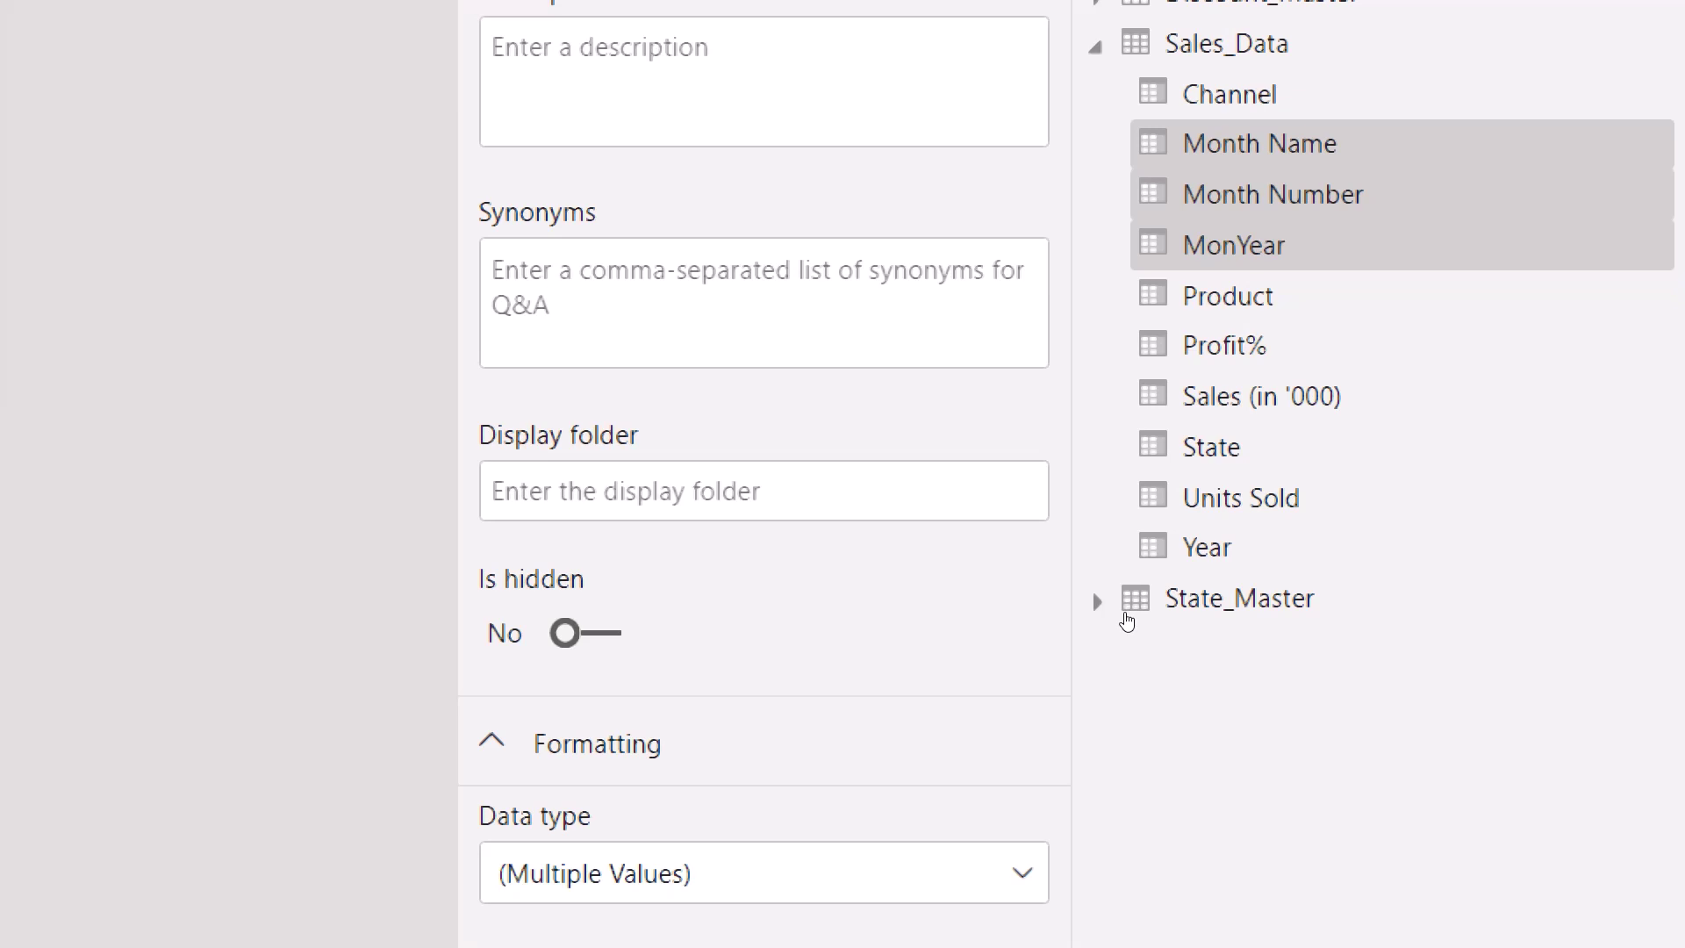
click(1126, 614)
click(1141, 614)
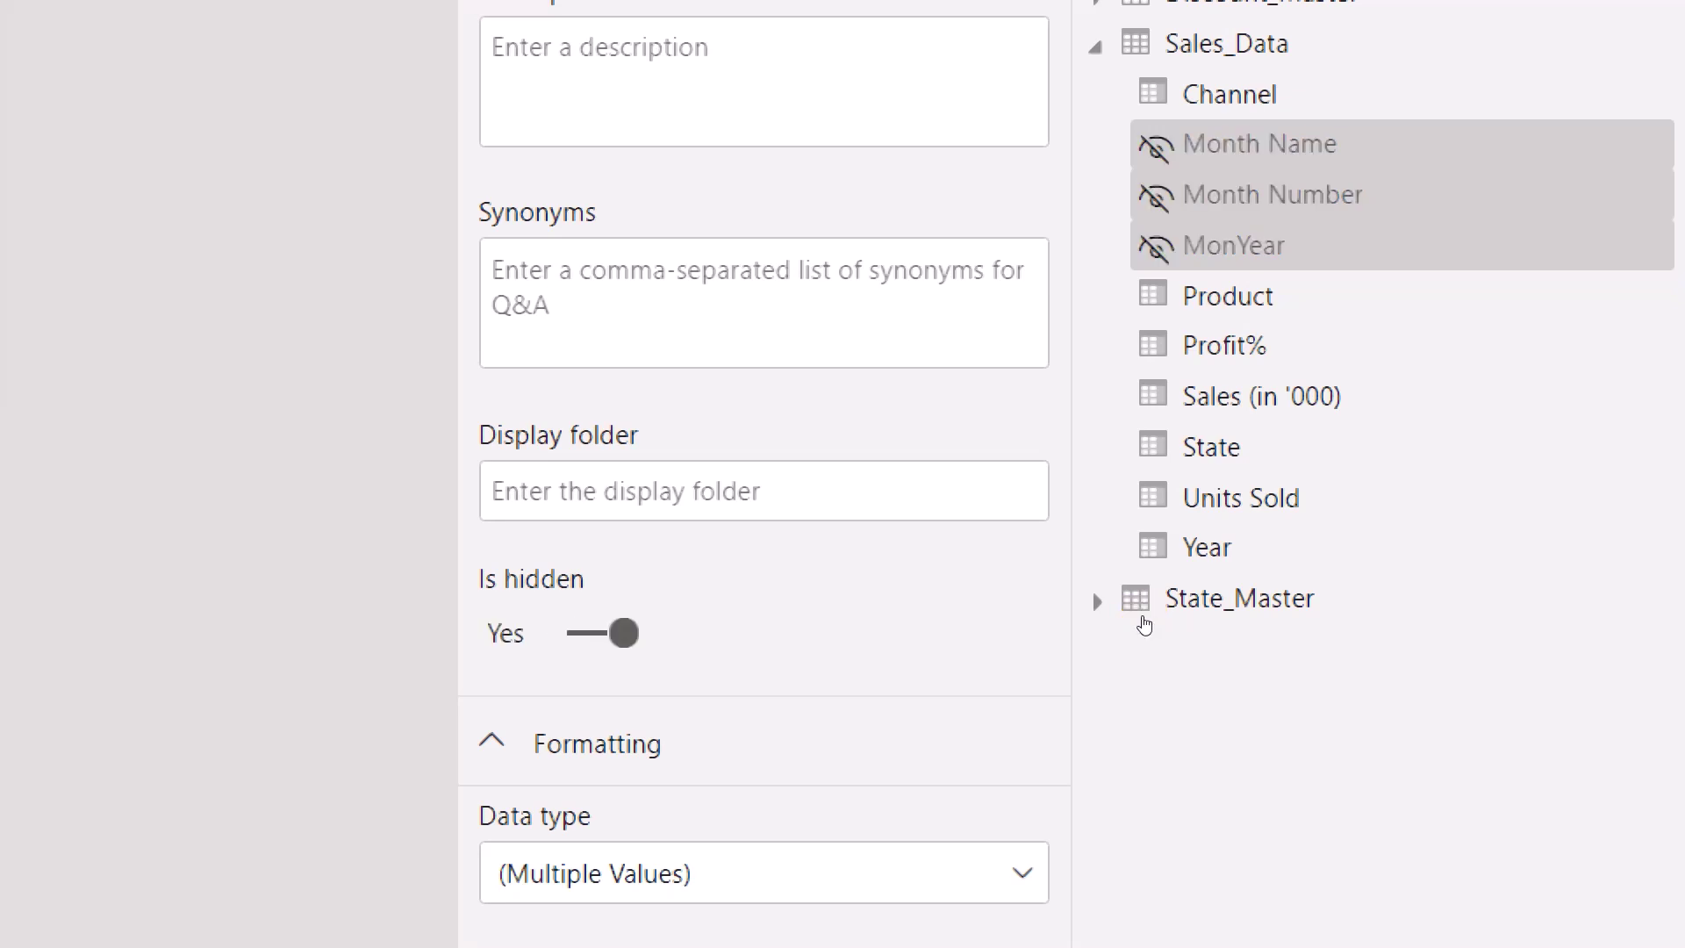
Step: Unhide the Month Name, Month Number and MonYear columns of Sales_Data in the report view
click(1518, 246)
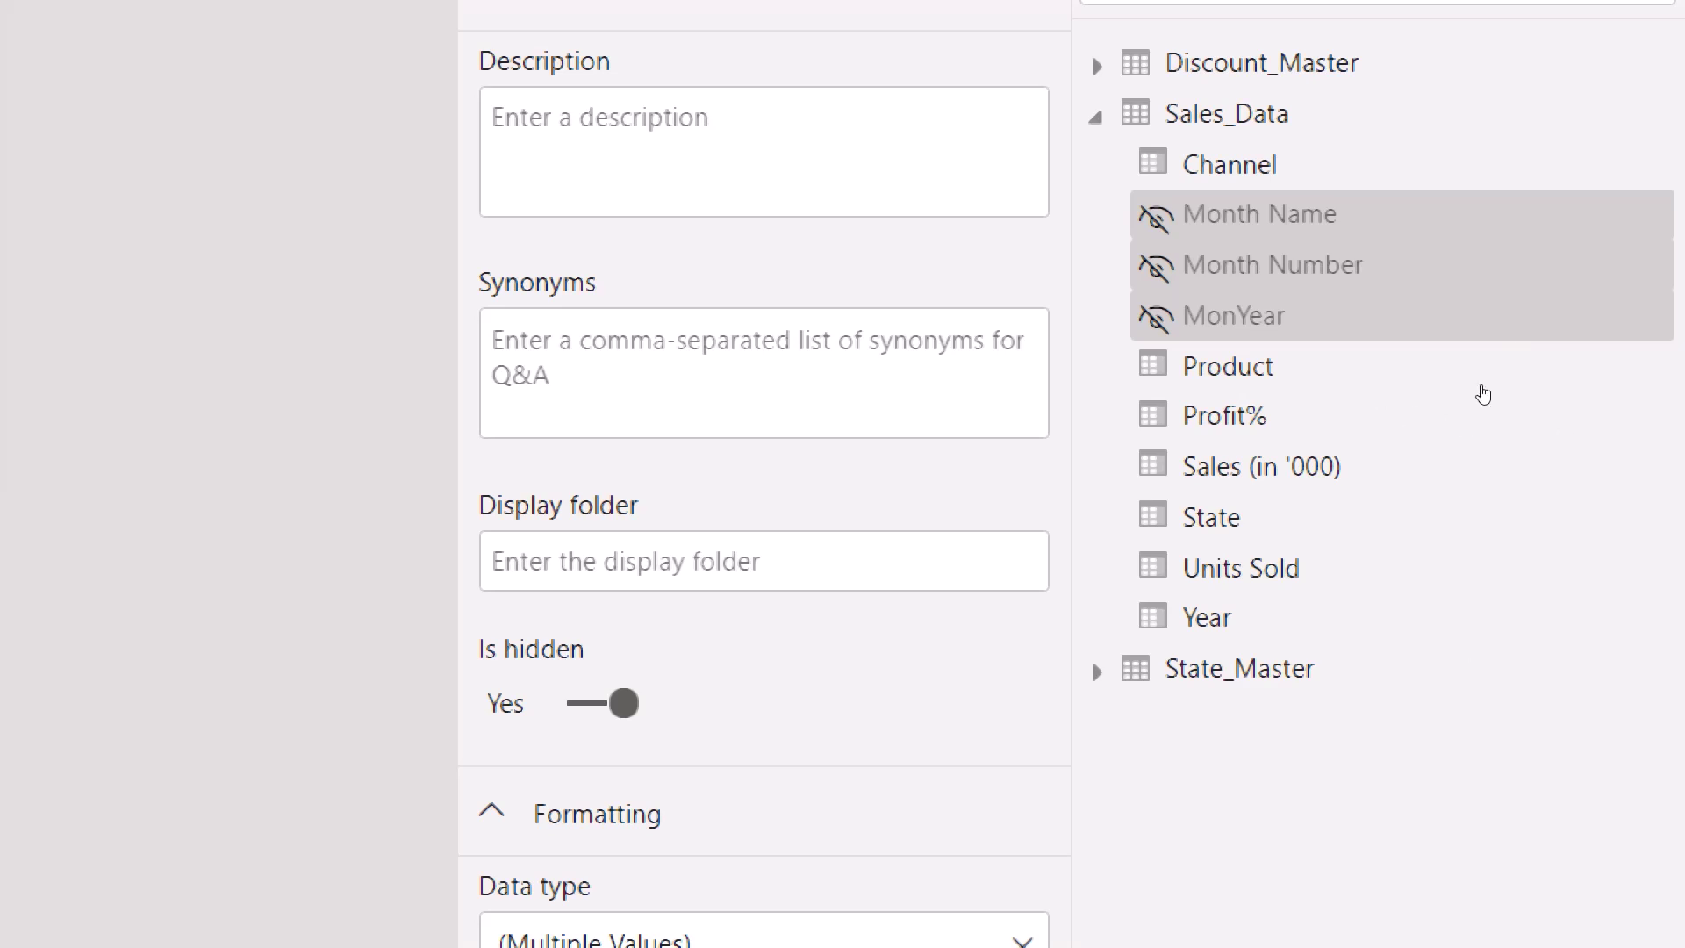
right_click(1484, 373)
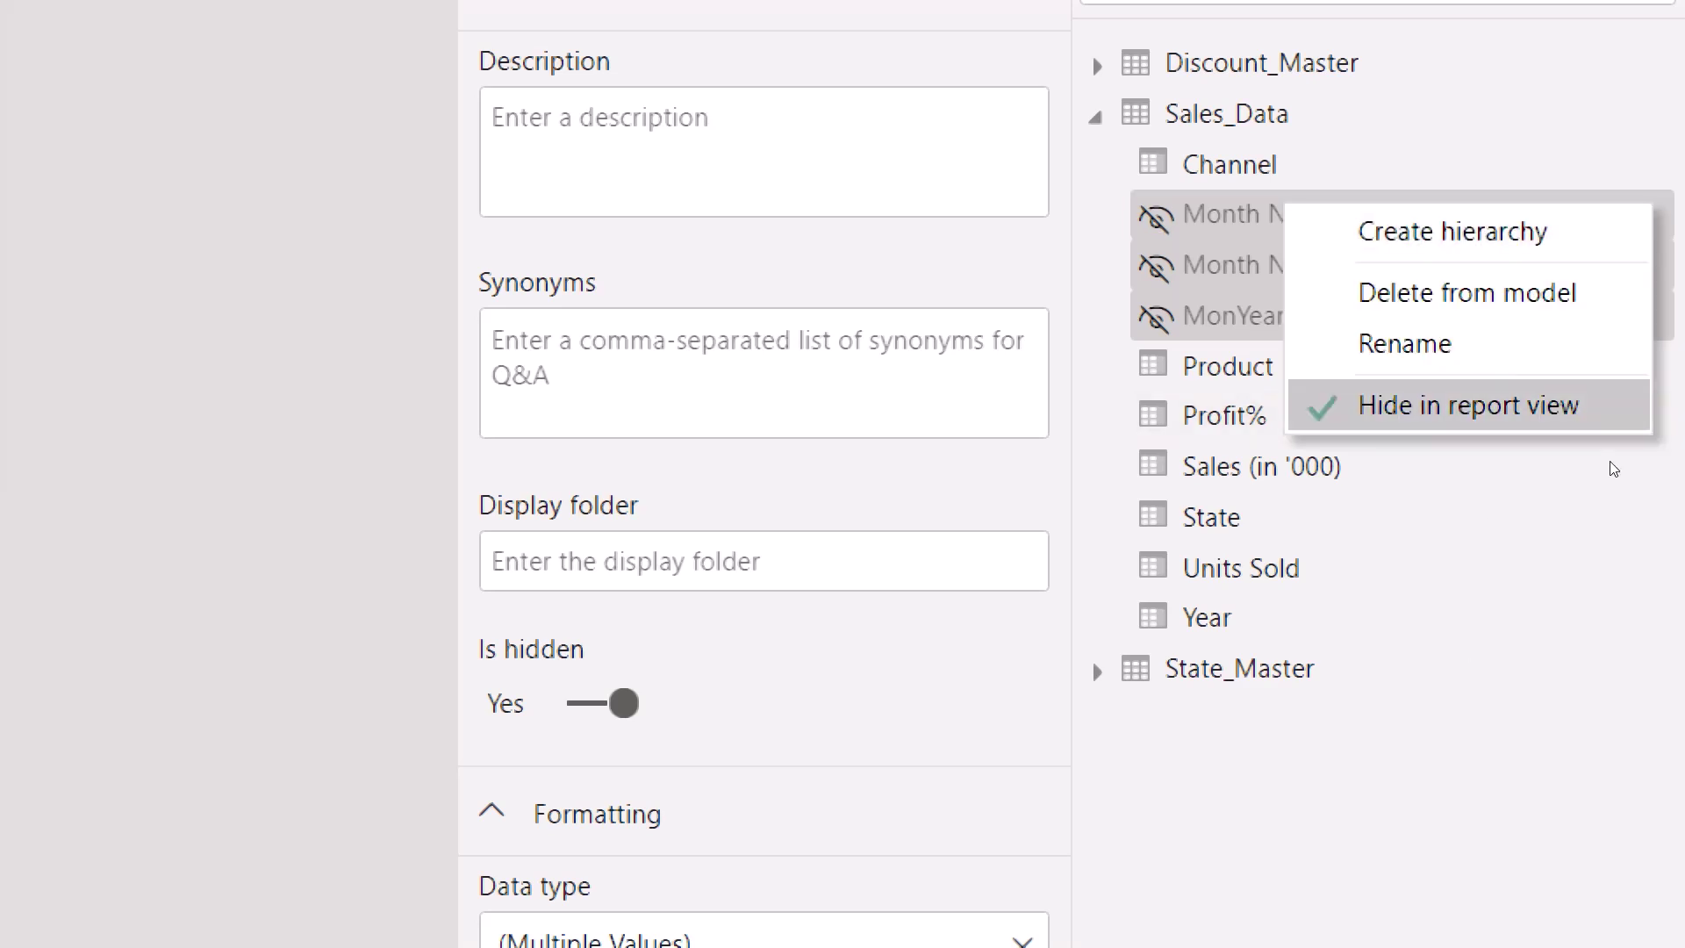
click(1610, 412)
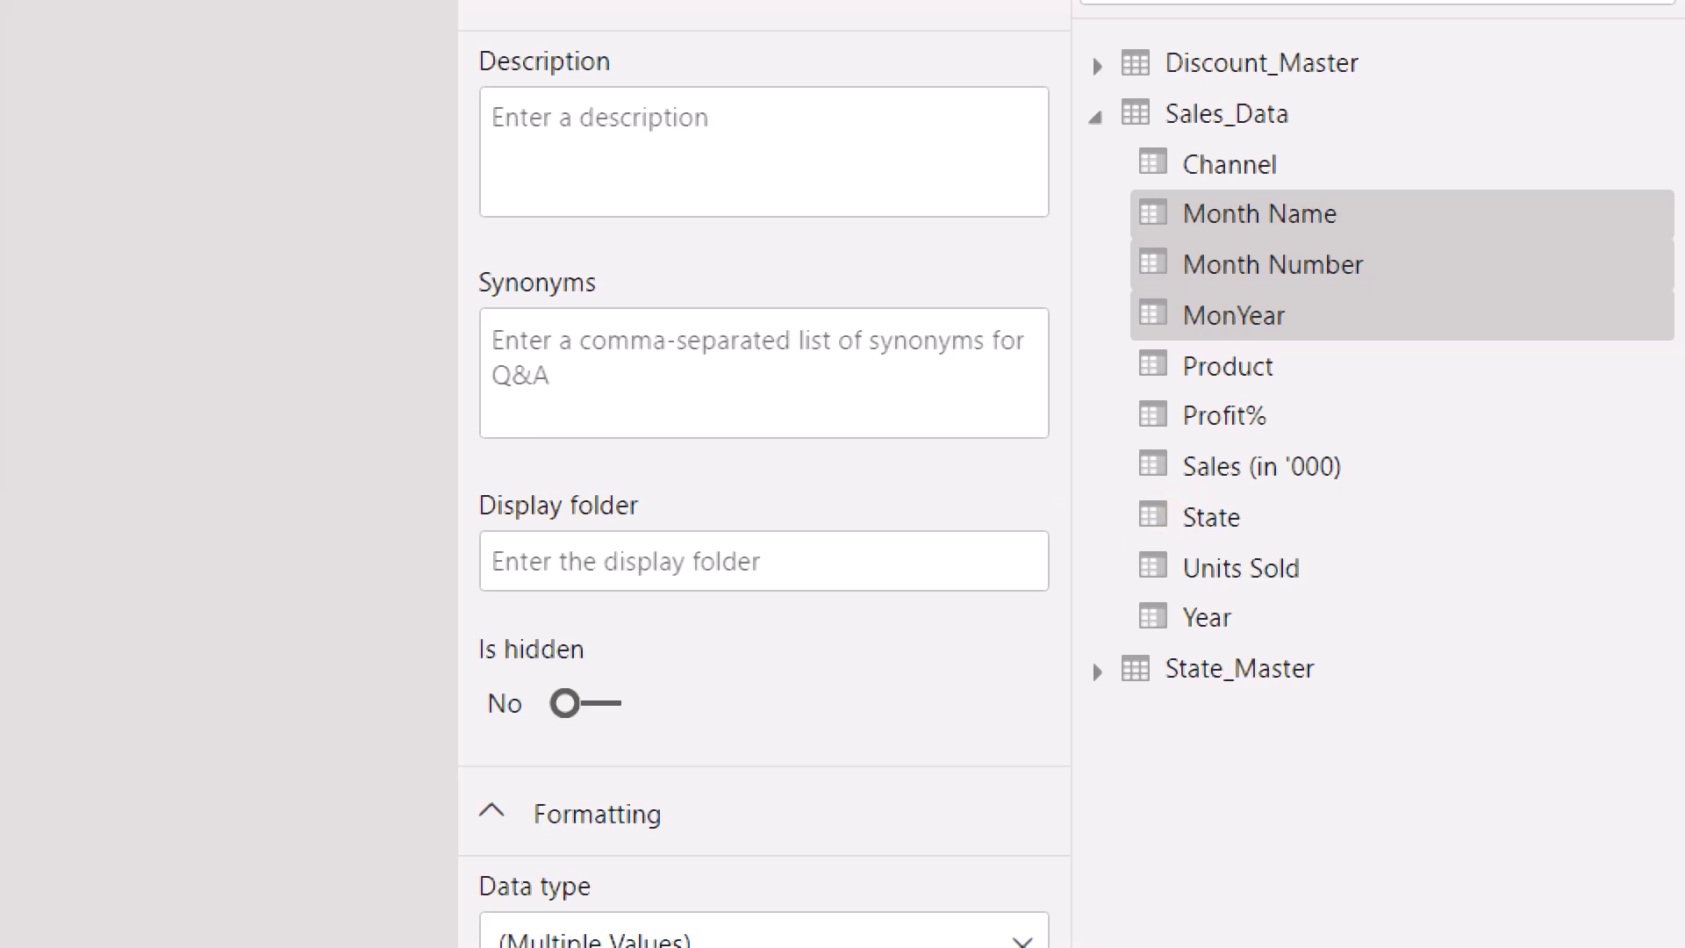
Step: Group the Month Name, Month Number and MonYear columns in a display folder named Month_Columns_Grouping
key(Tab)
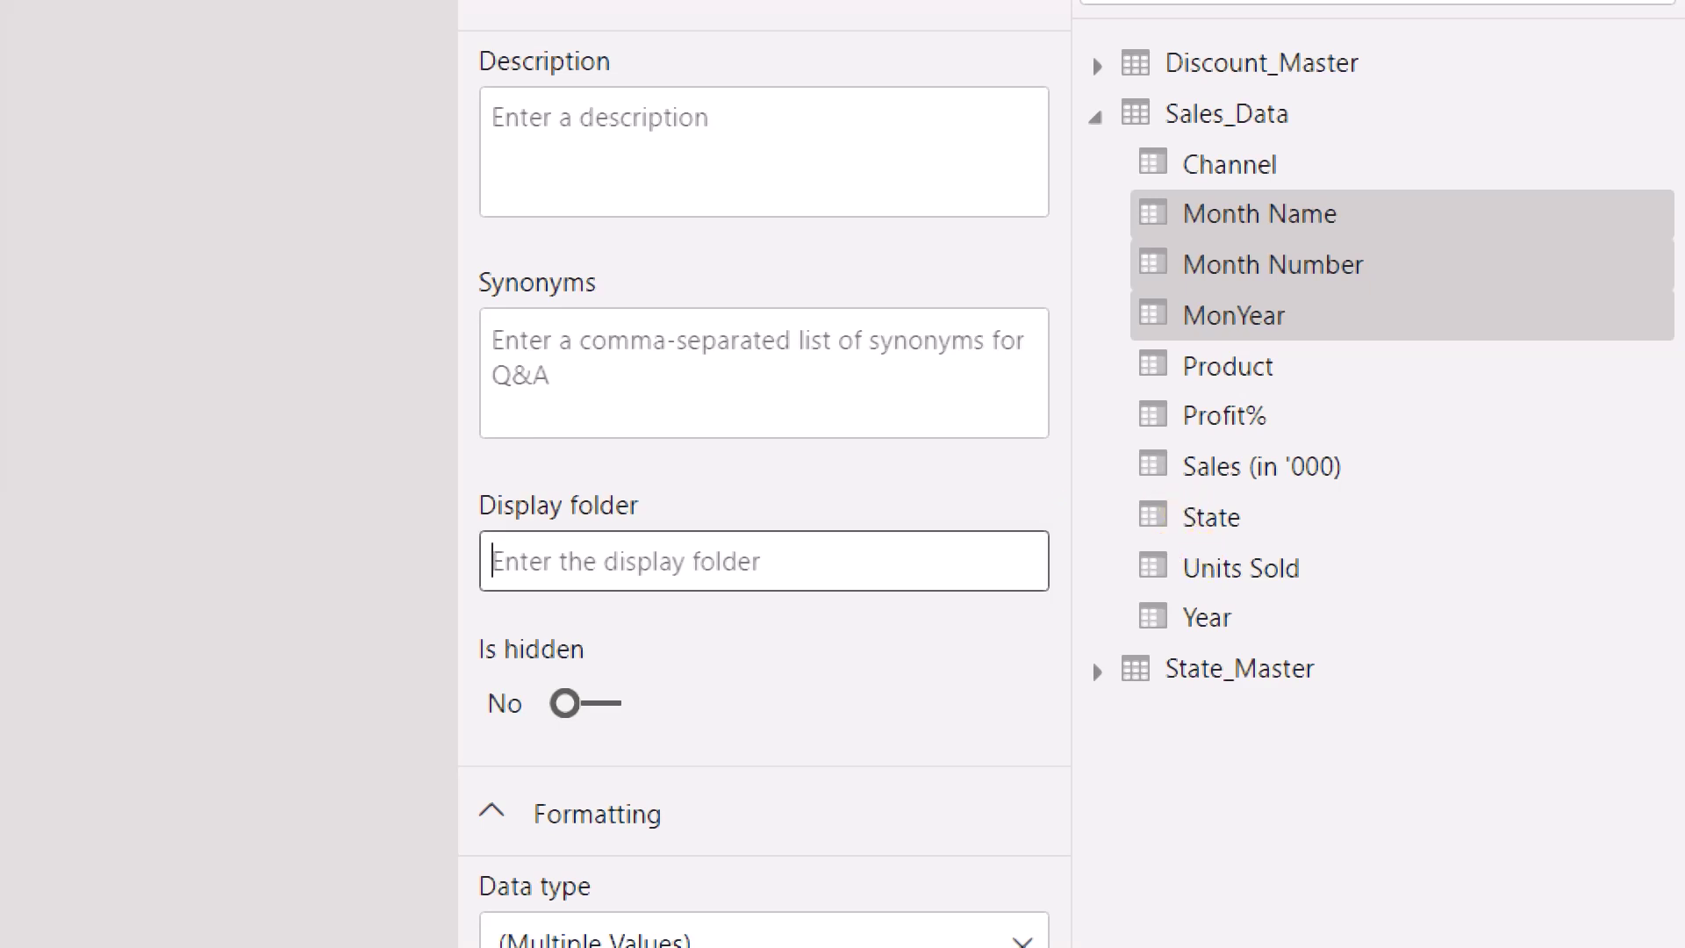
text(Month_Columns_)
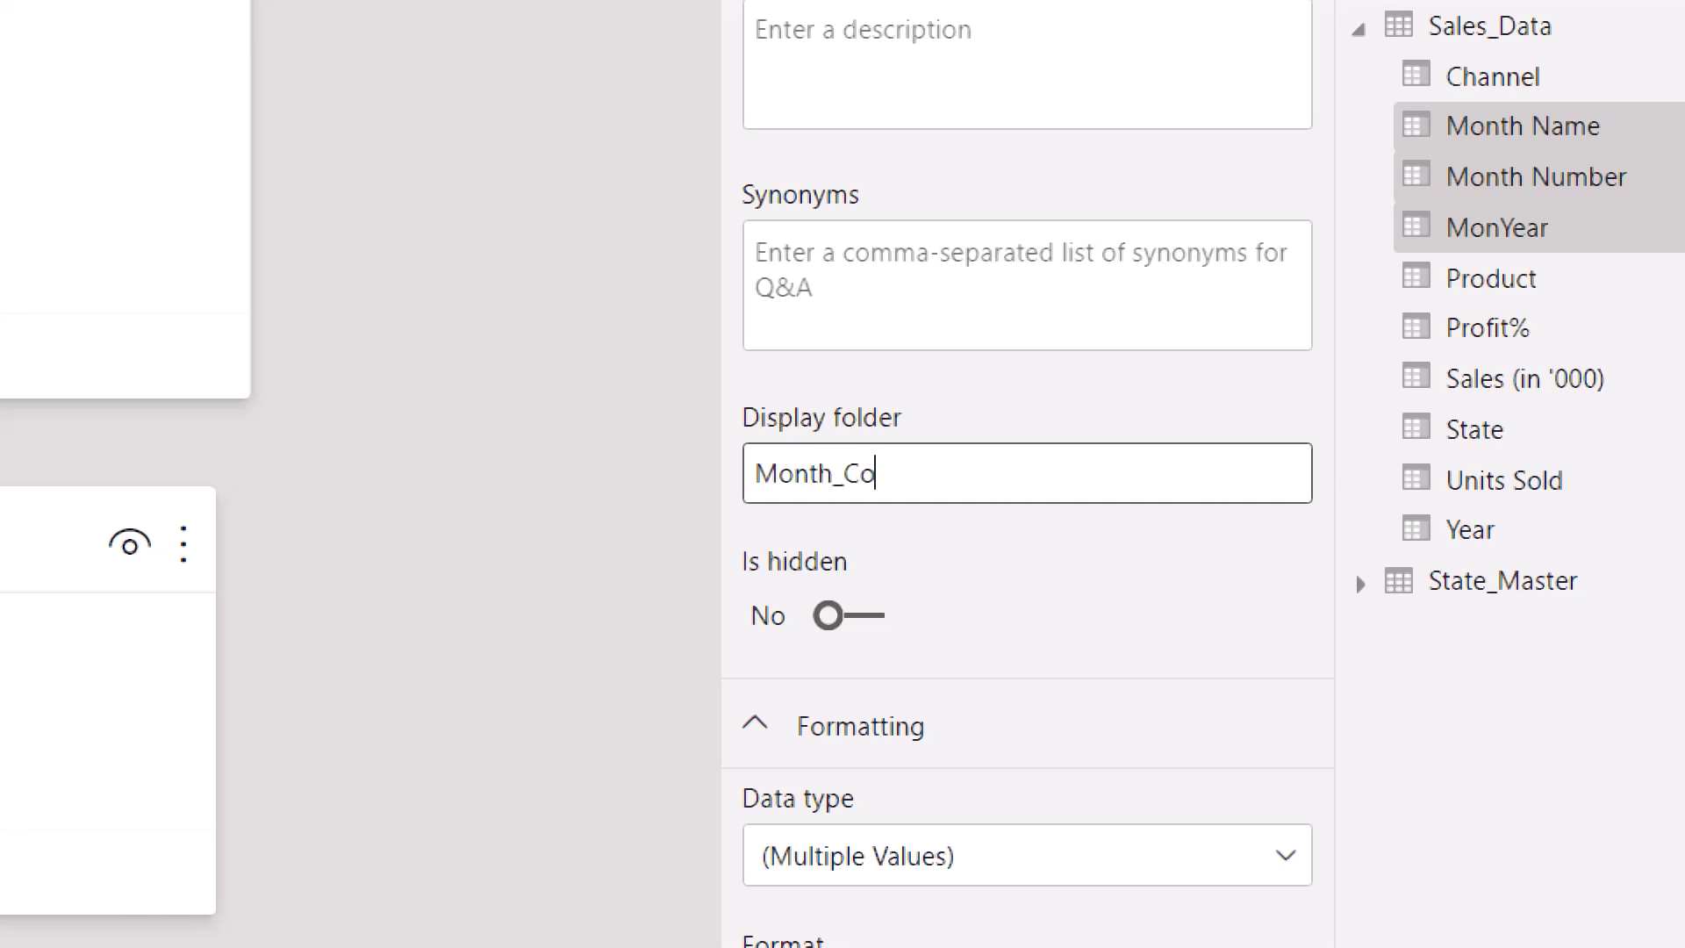
text(Grouping)
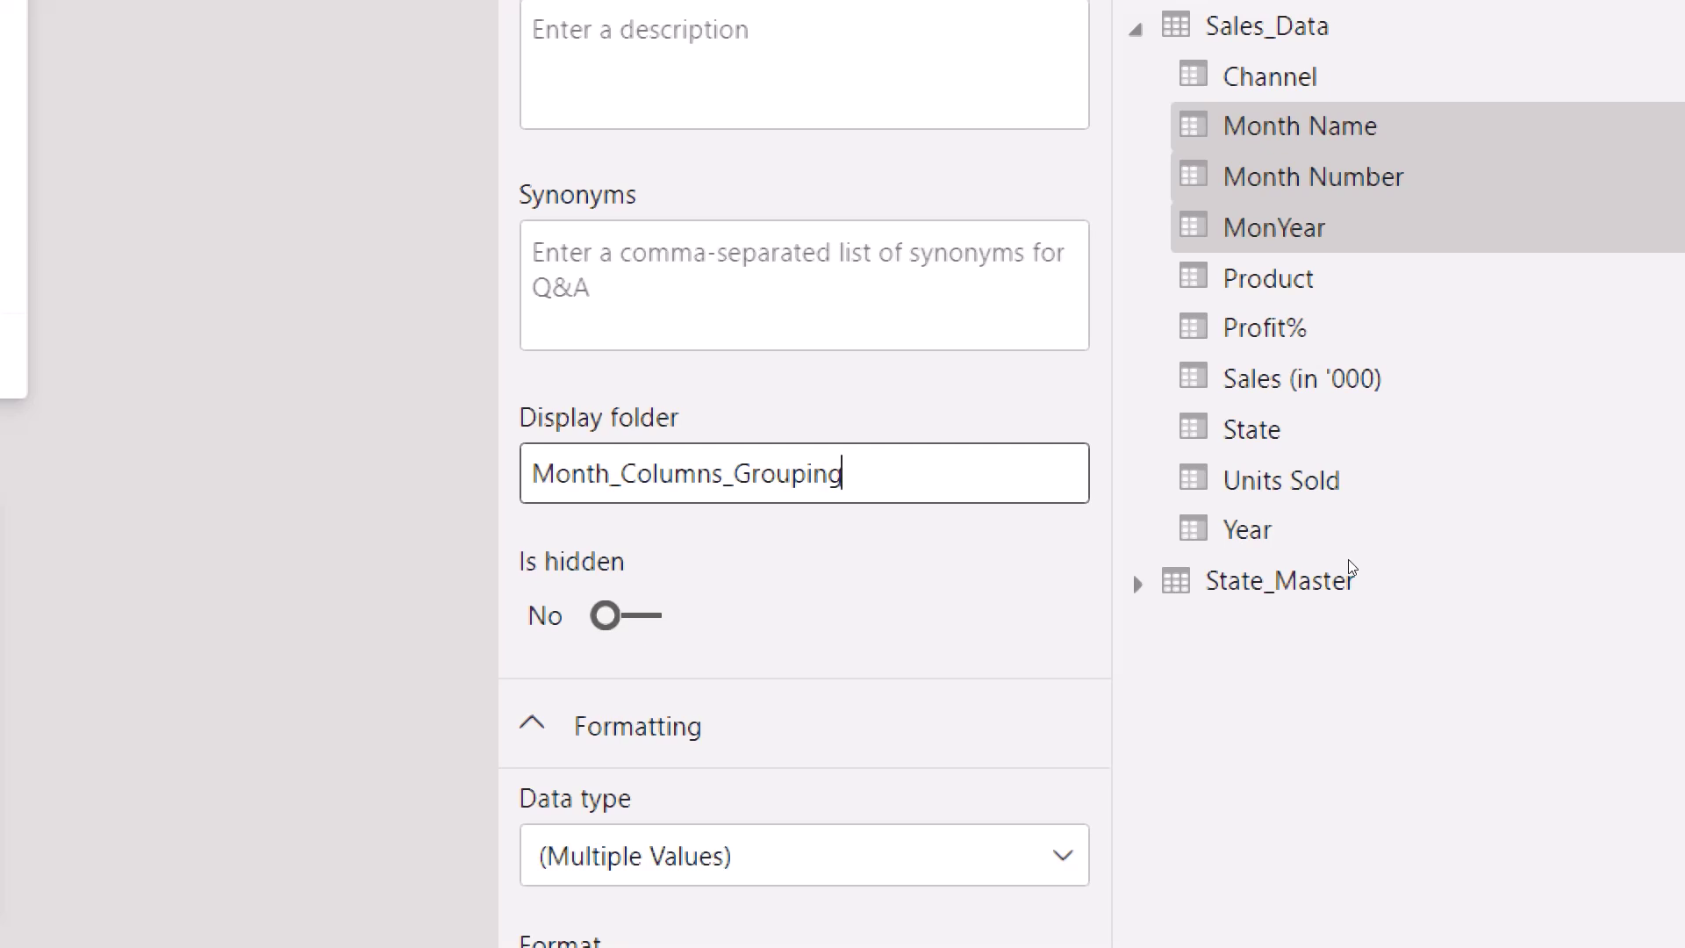
key(Return)
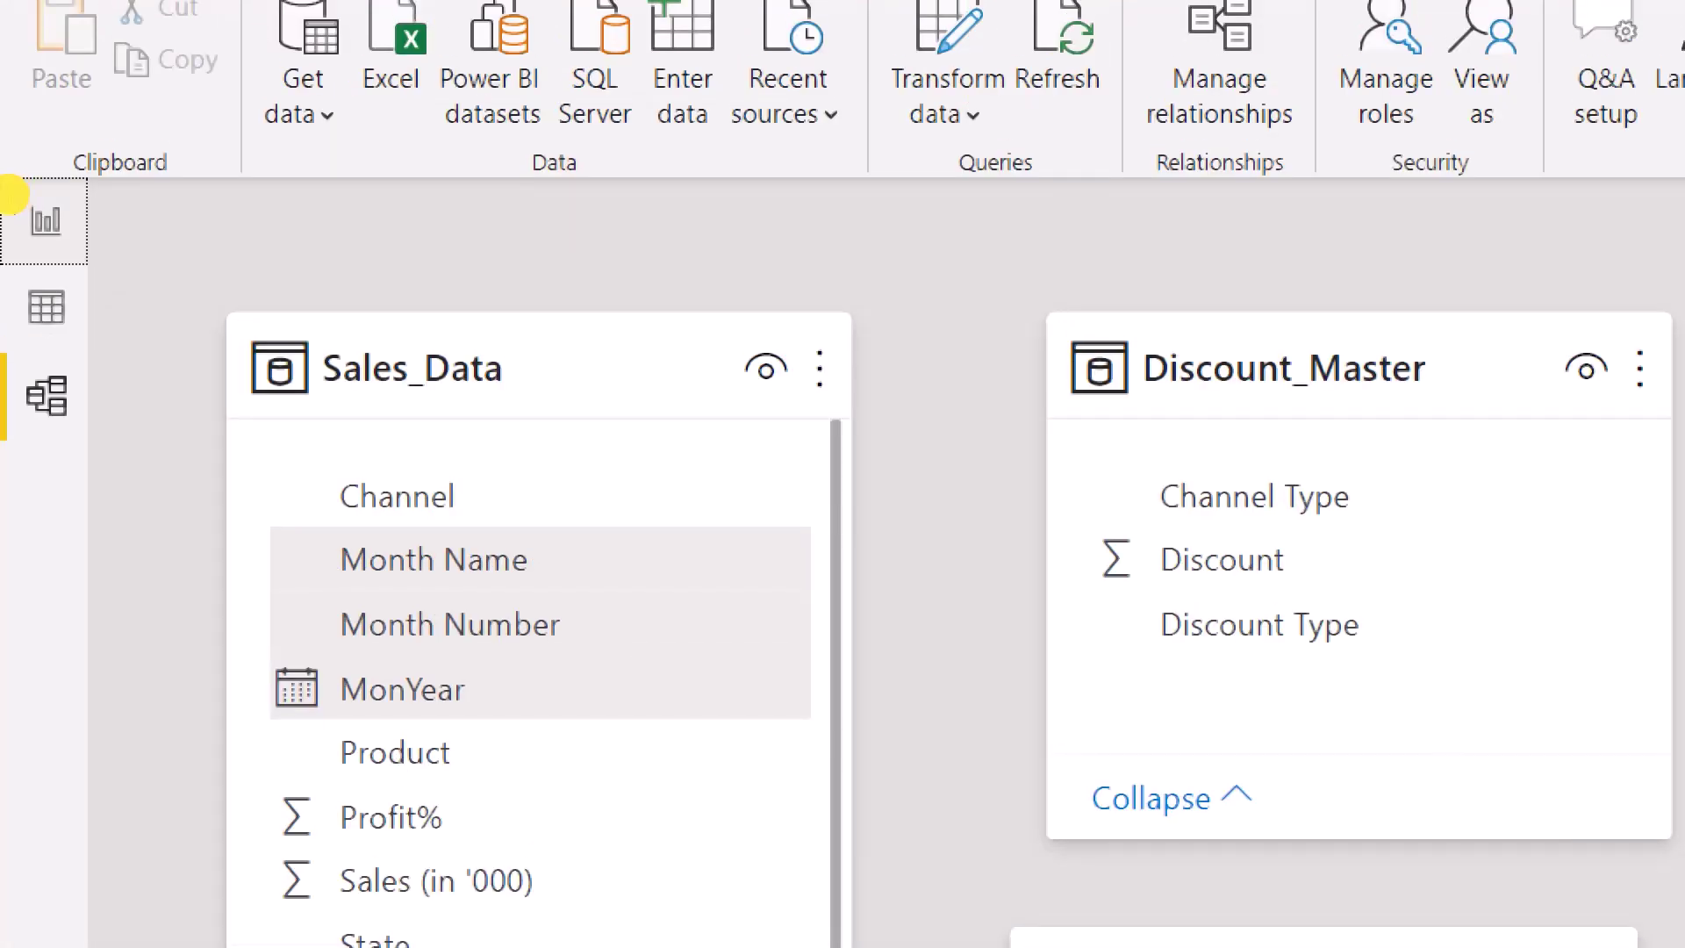
Step: In the report view, look at the Month_Columns_Grouping folder and its columns under Sales_Data
click(11, 122)
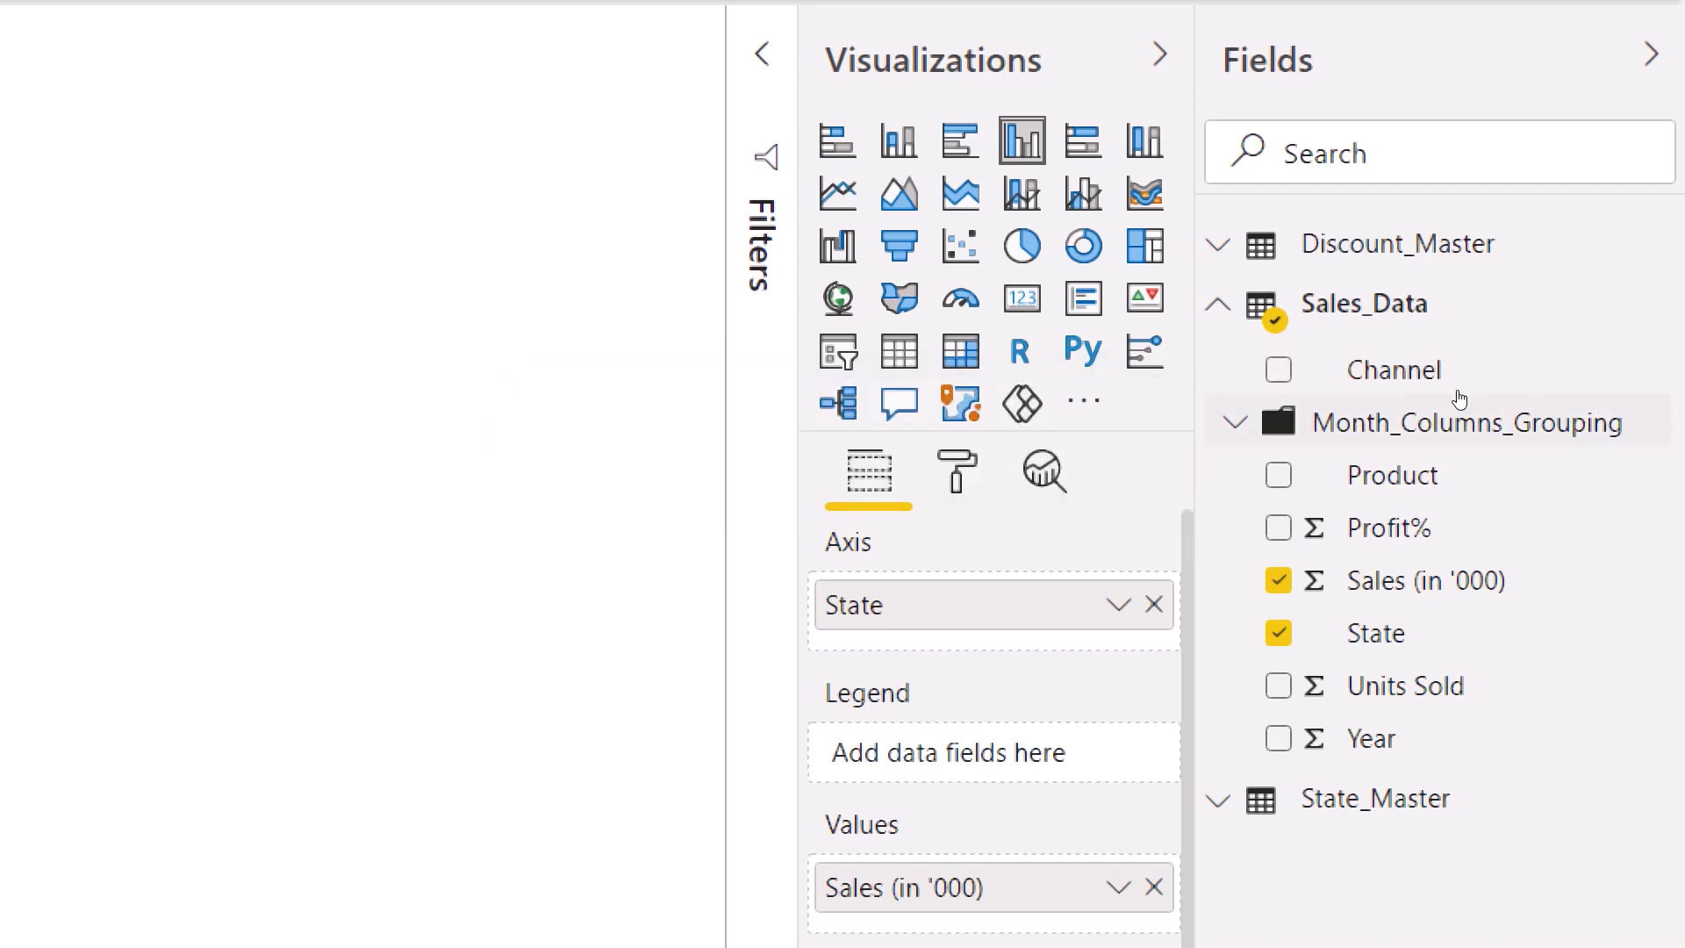
click(1460, 390)
click(1570, 439)
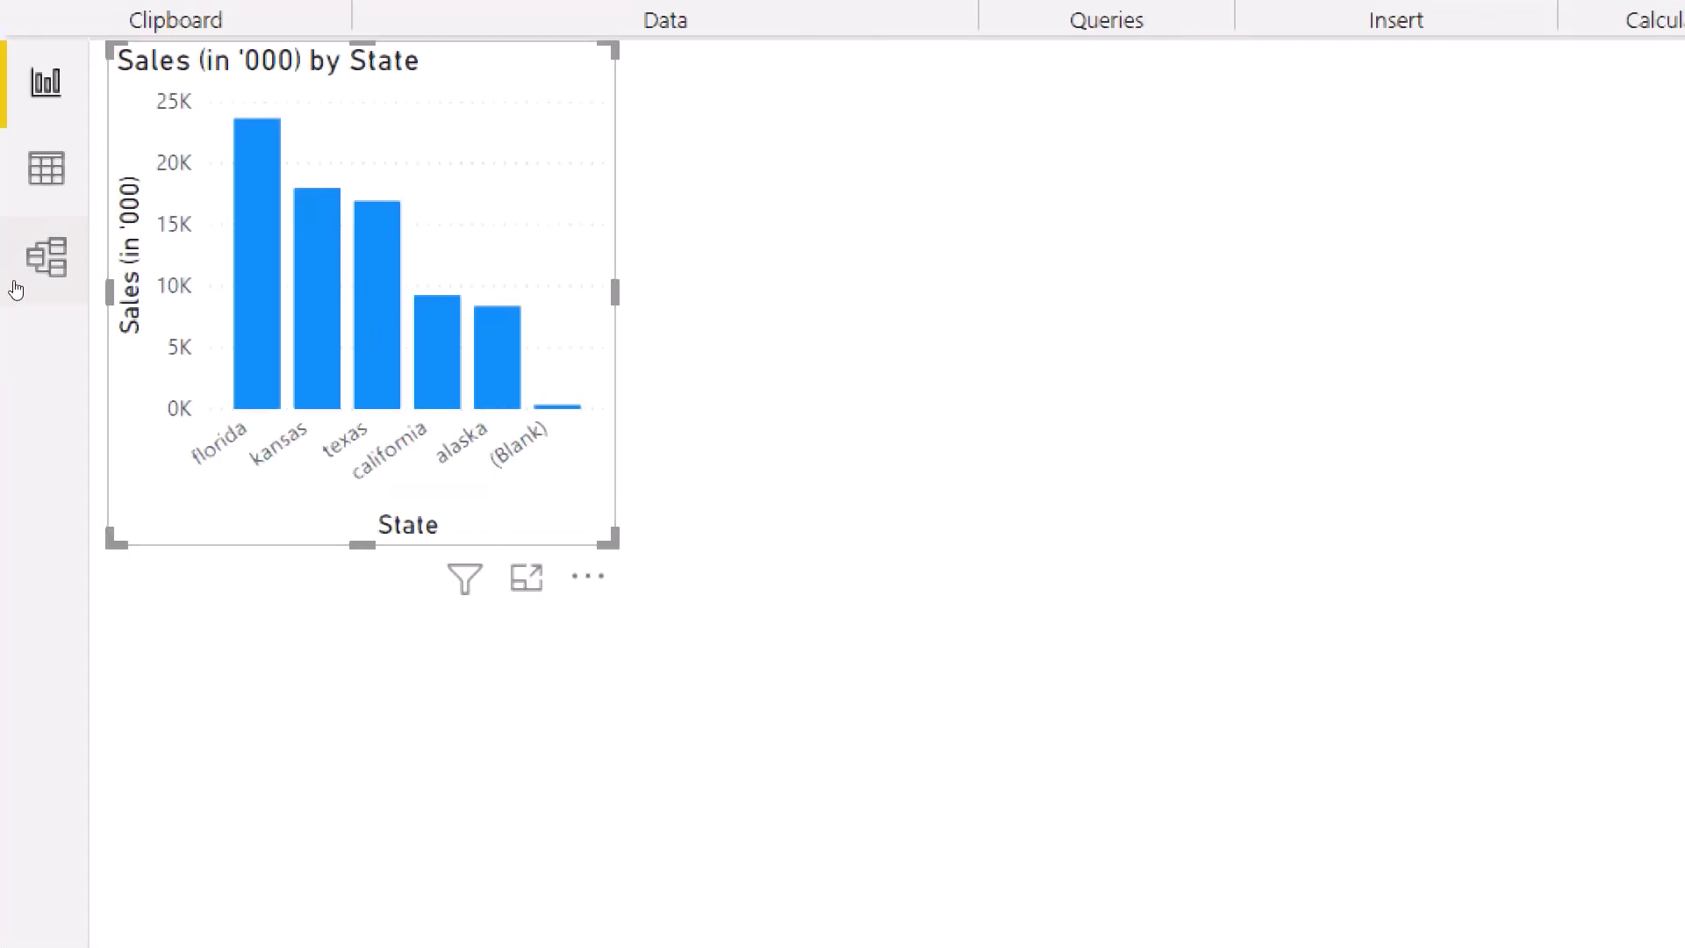
Step: In the model view, set the data type of Month Name, Month Number and MonYear together to Text
click(16, 290)
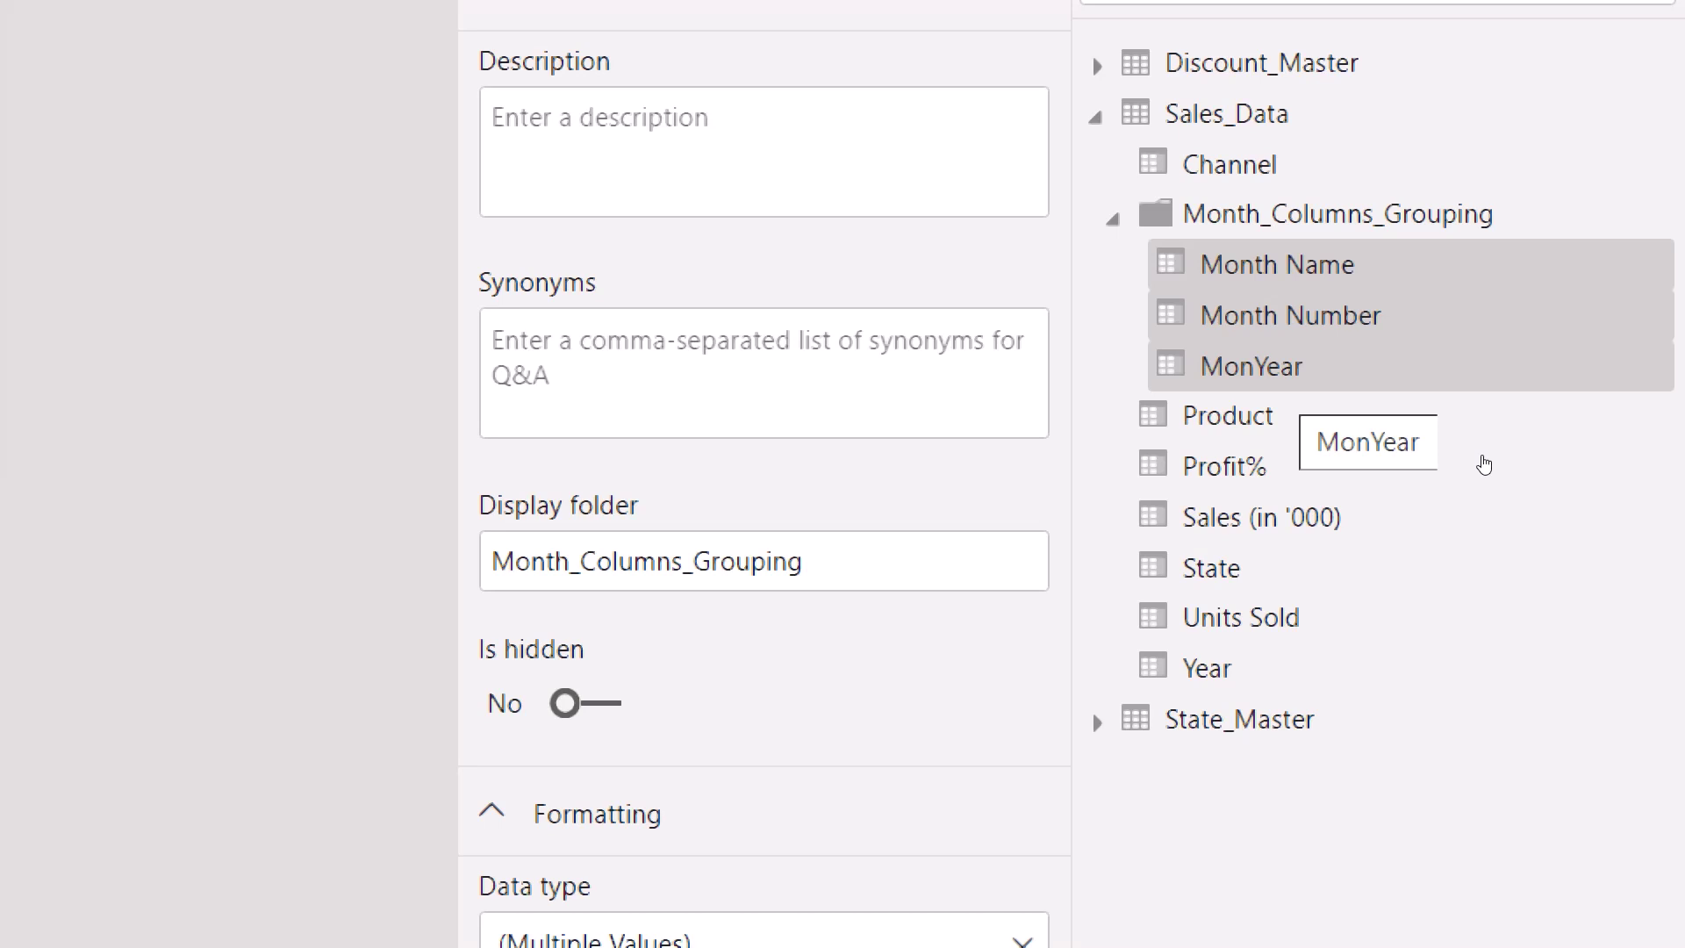
drag(1483, 464, 1421, 500)
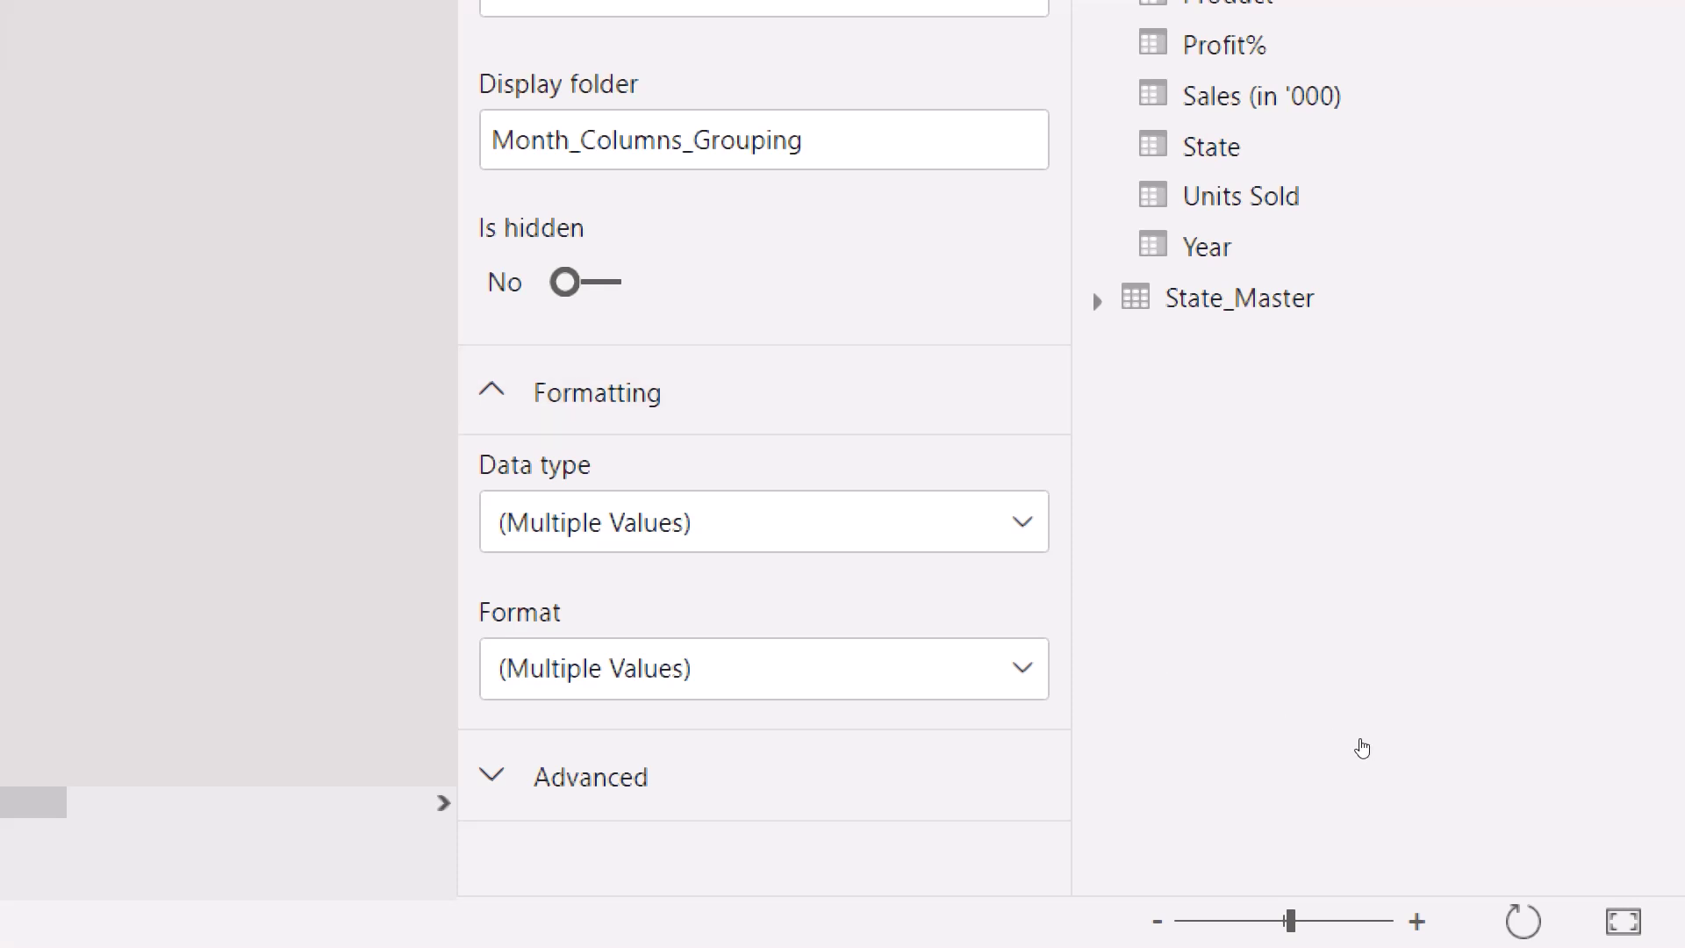
click(1360, 742)
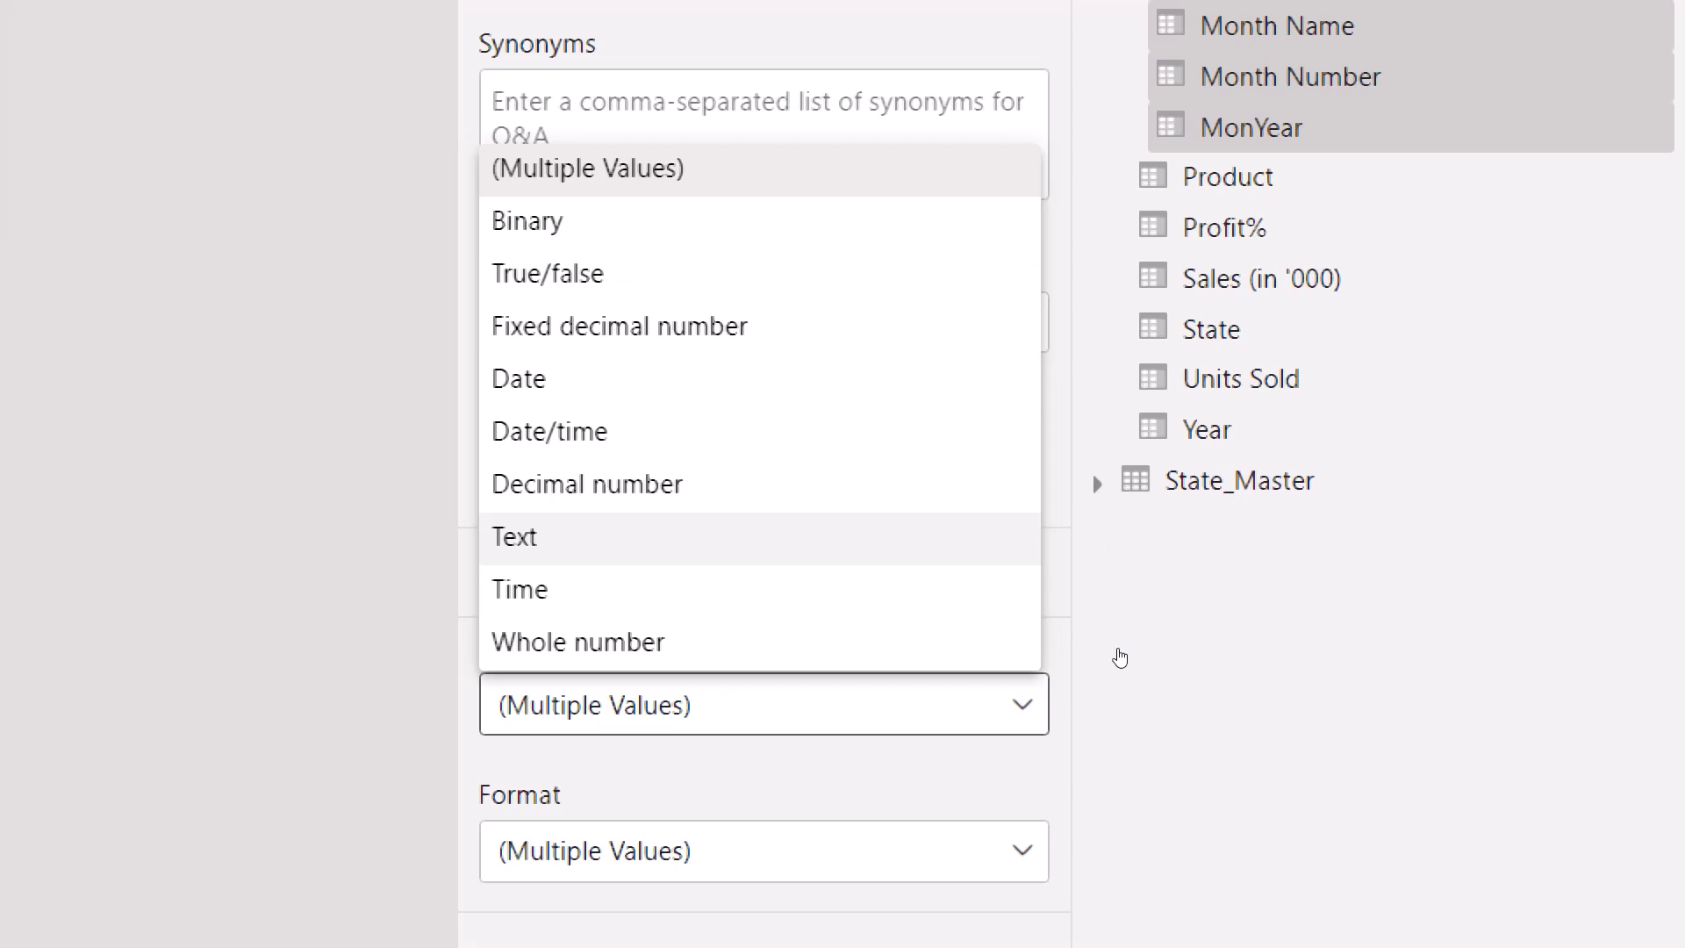
click(1120, 658)
key(Return)
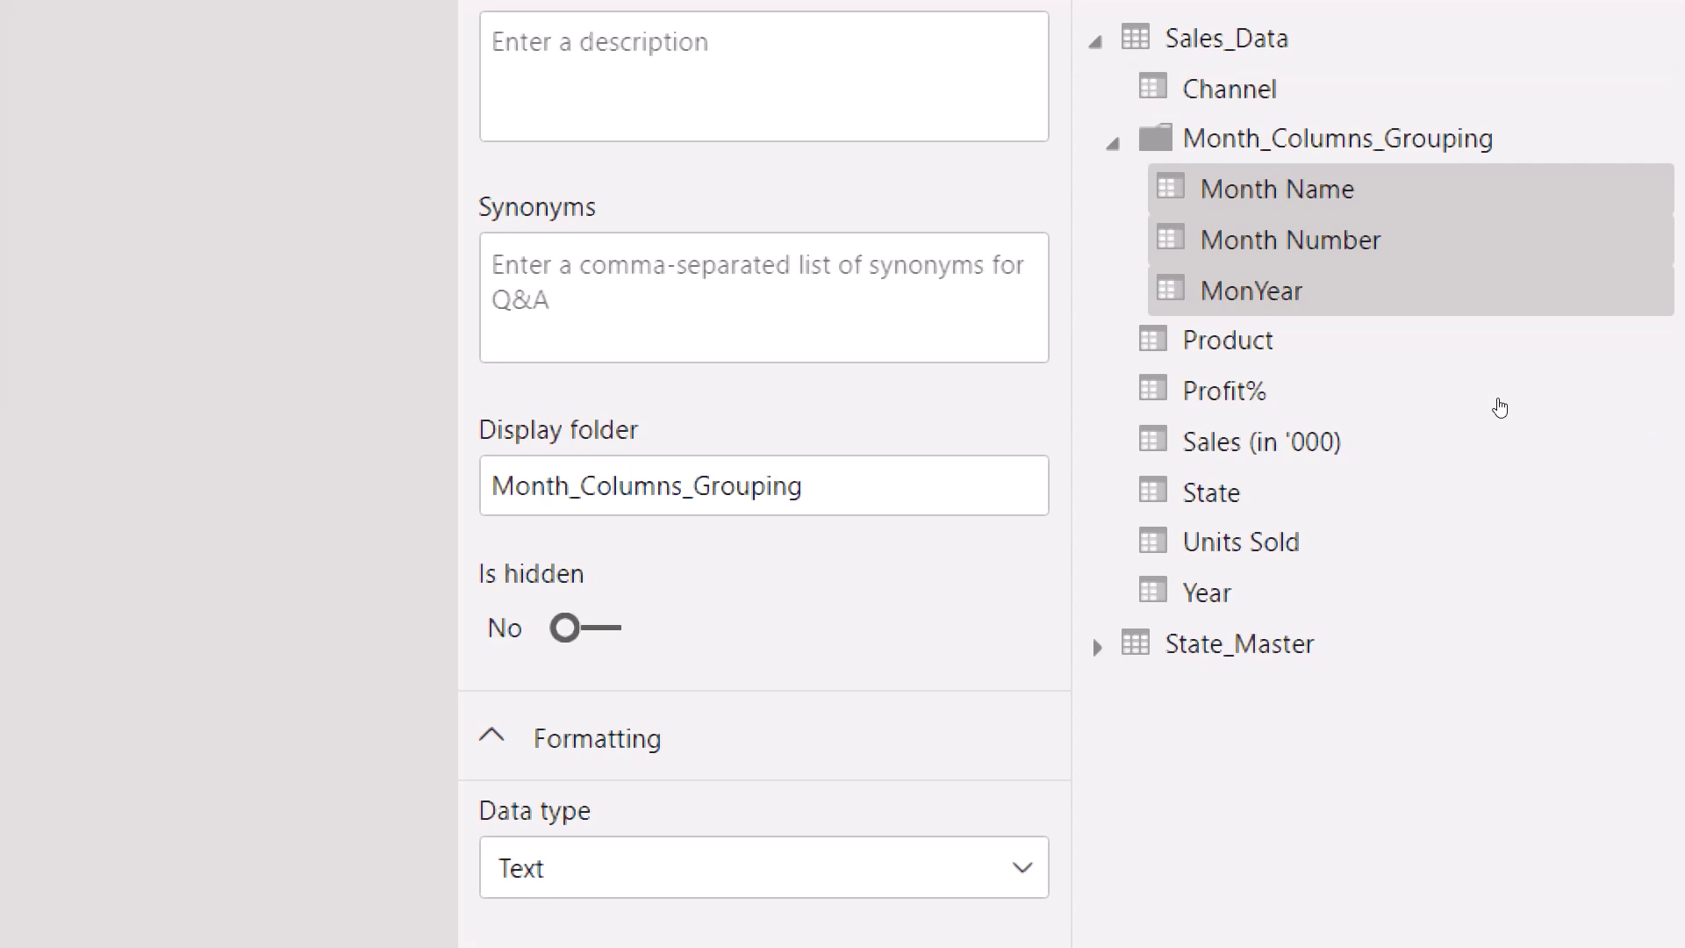
click(1500, 408)
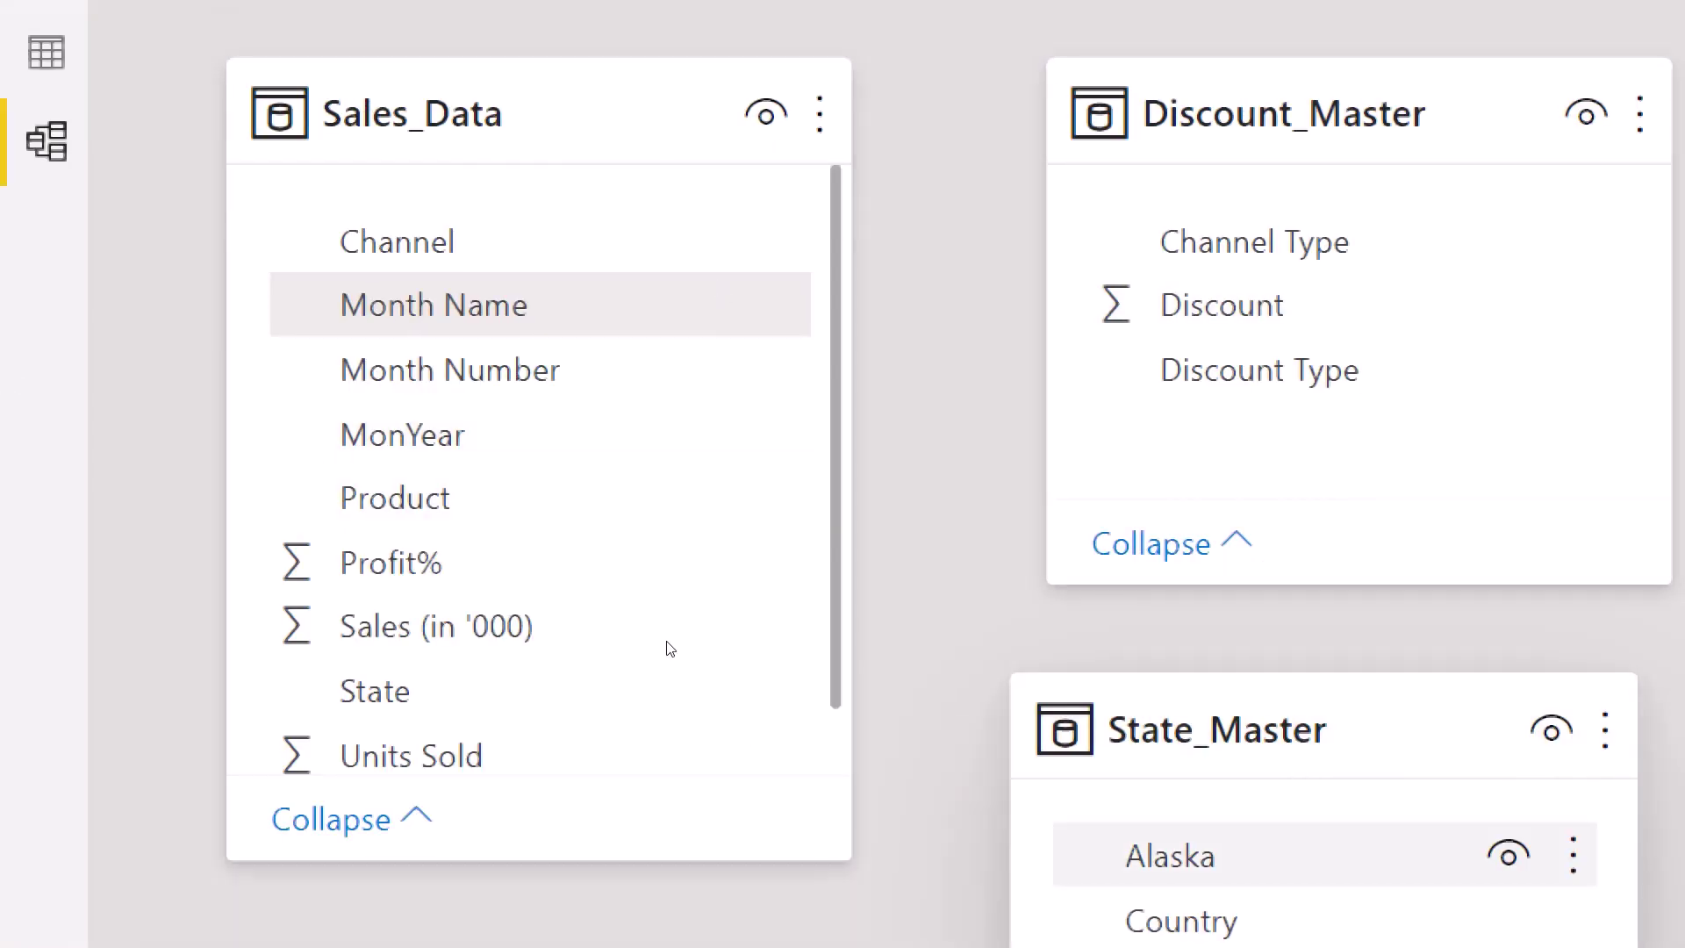
Step: Move the State_Master and Discount_Master tables closer to Sales_Data and relate its Channel column to Channel Type in Discount_Master
click(677, 541)
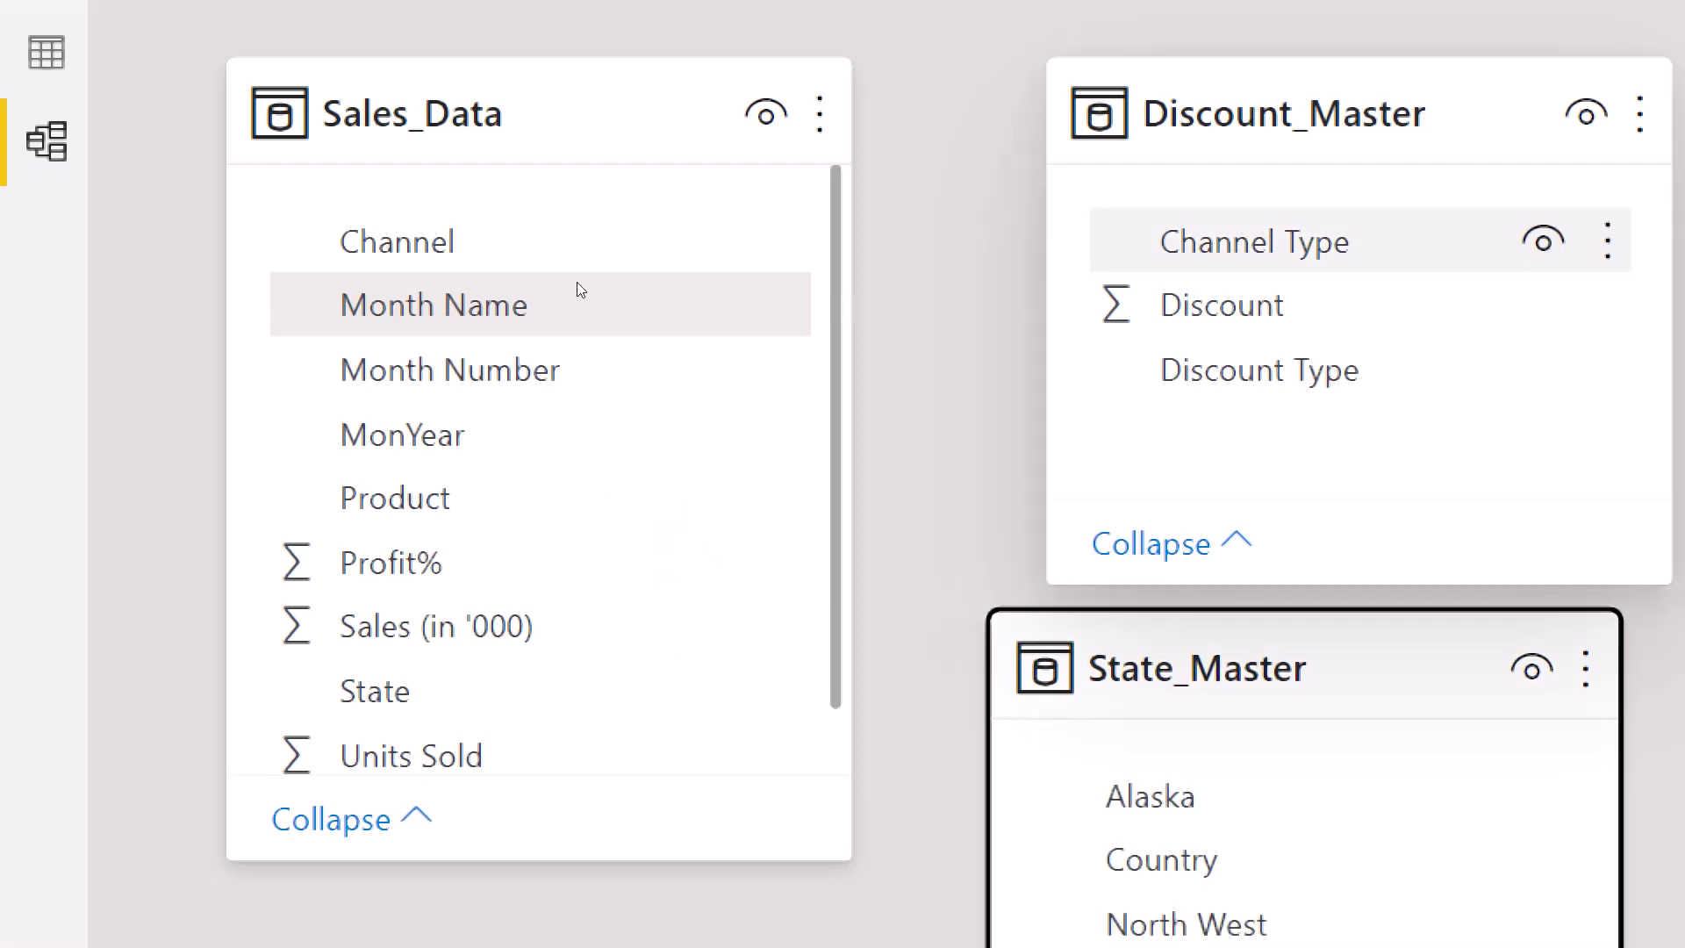
drag(593, 246, 556, 230)
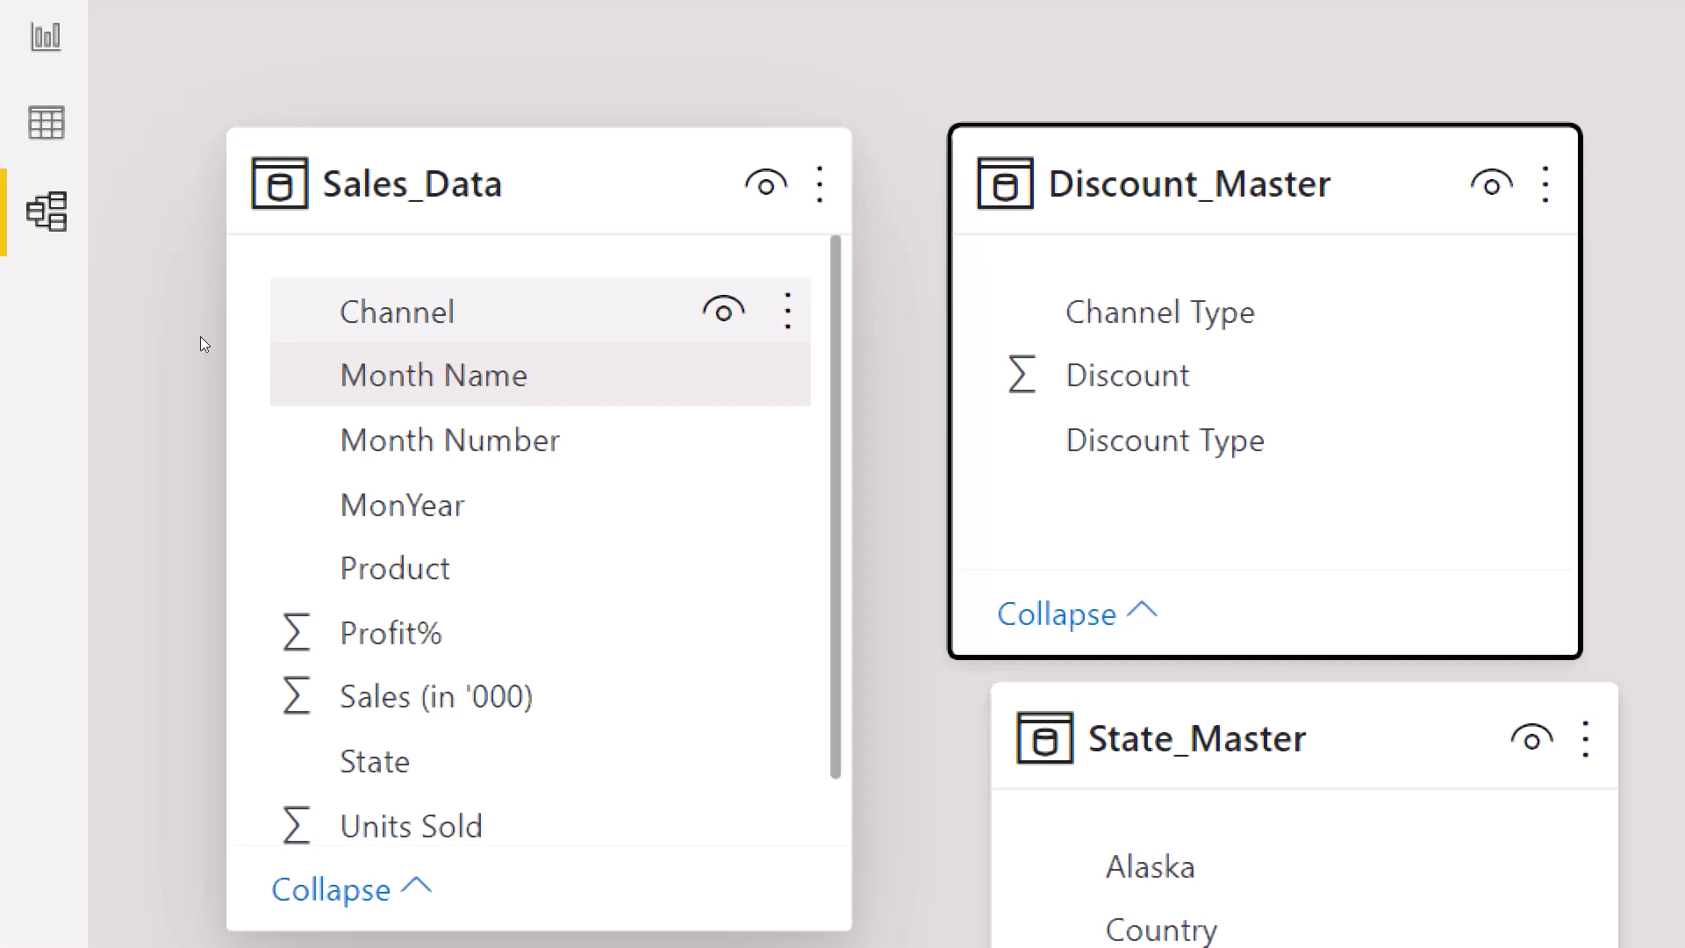
drag(572, 319, 1228, 320)
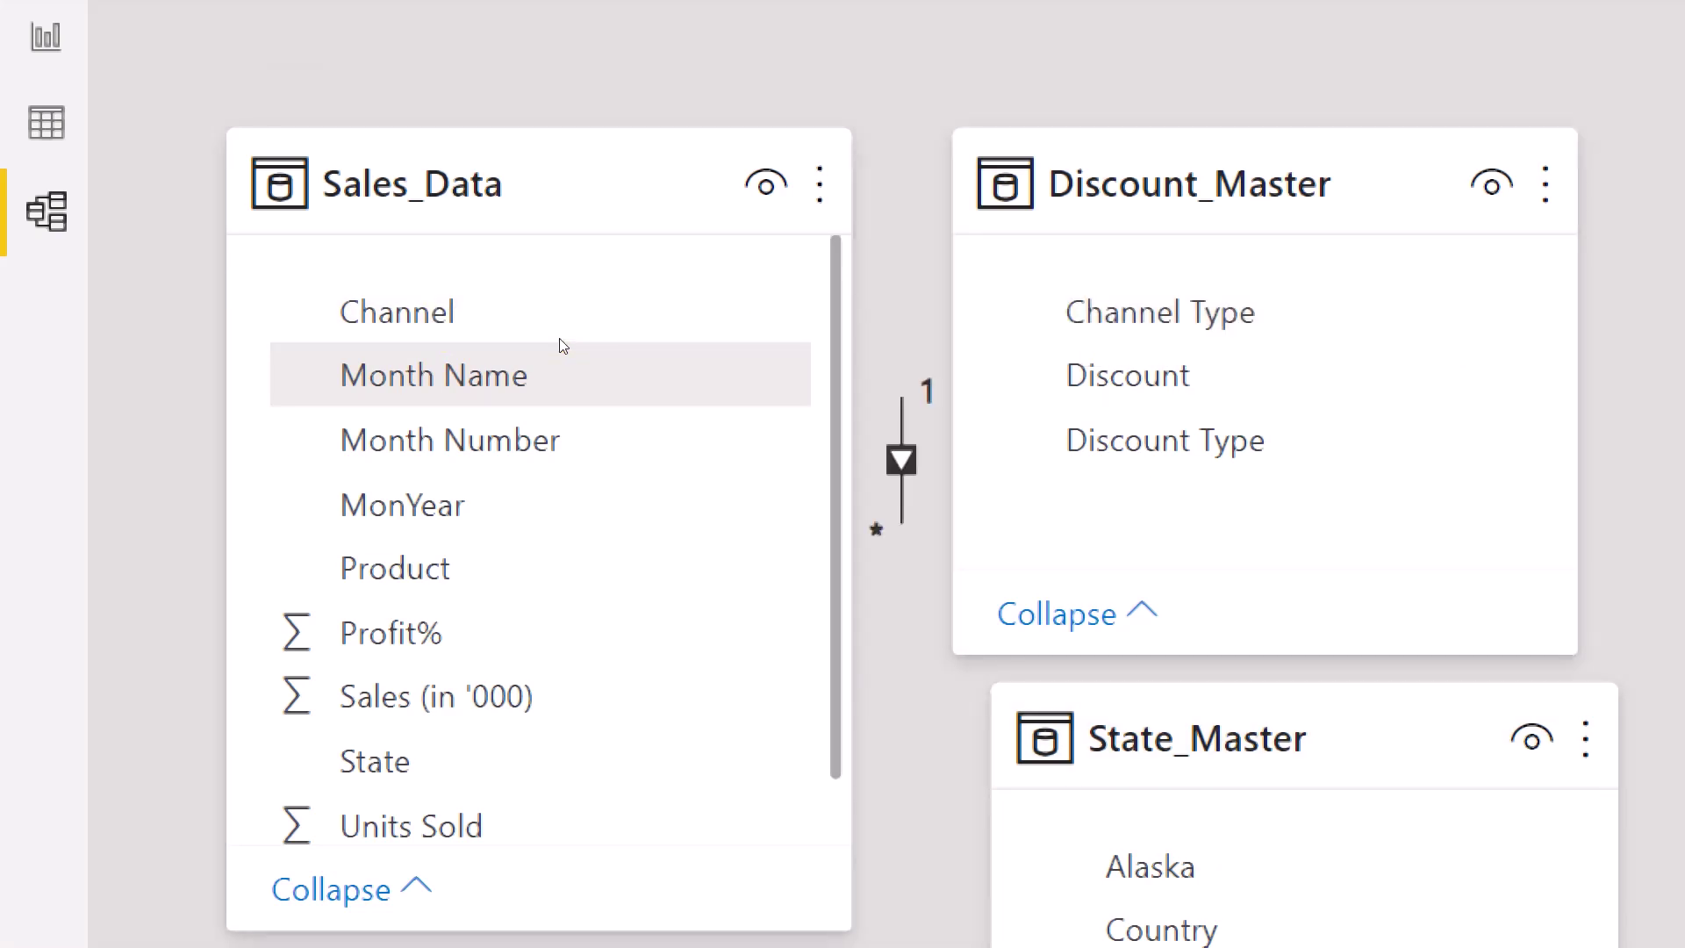
Step: Check which columns the new relationship links and move Discount_Master farther from Sales_Data to expose the connecting line
click(263, 259)
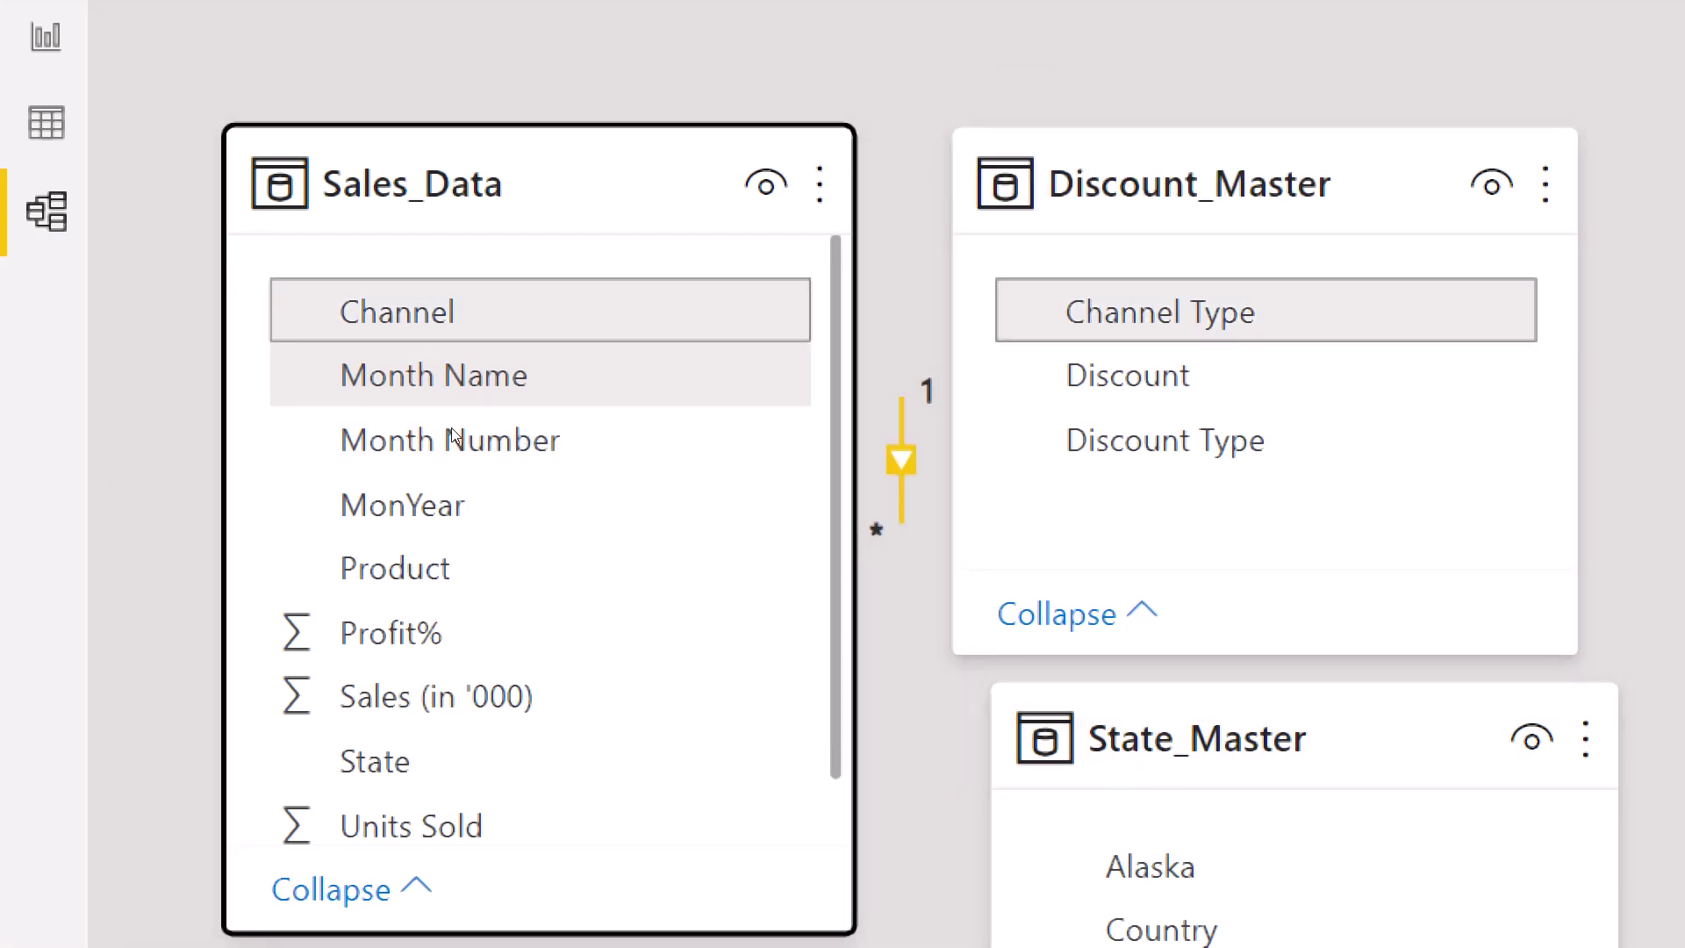
key(Tab)
click(778, 238)
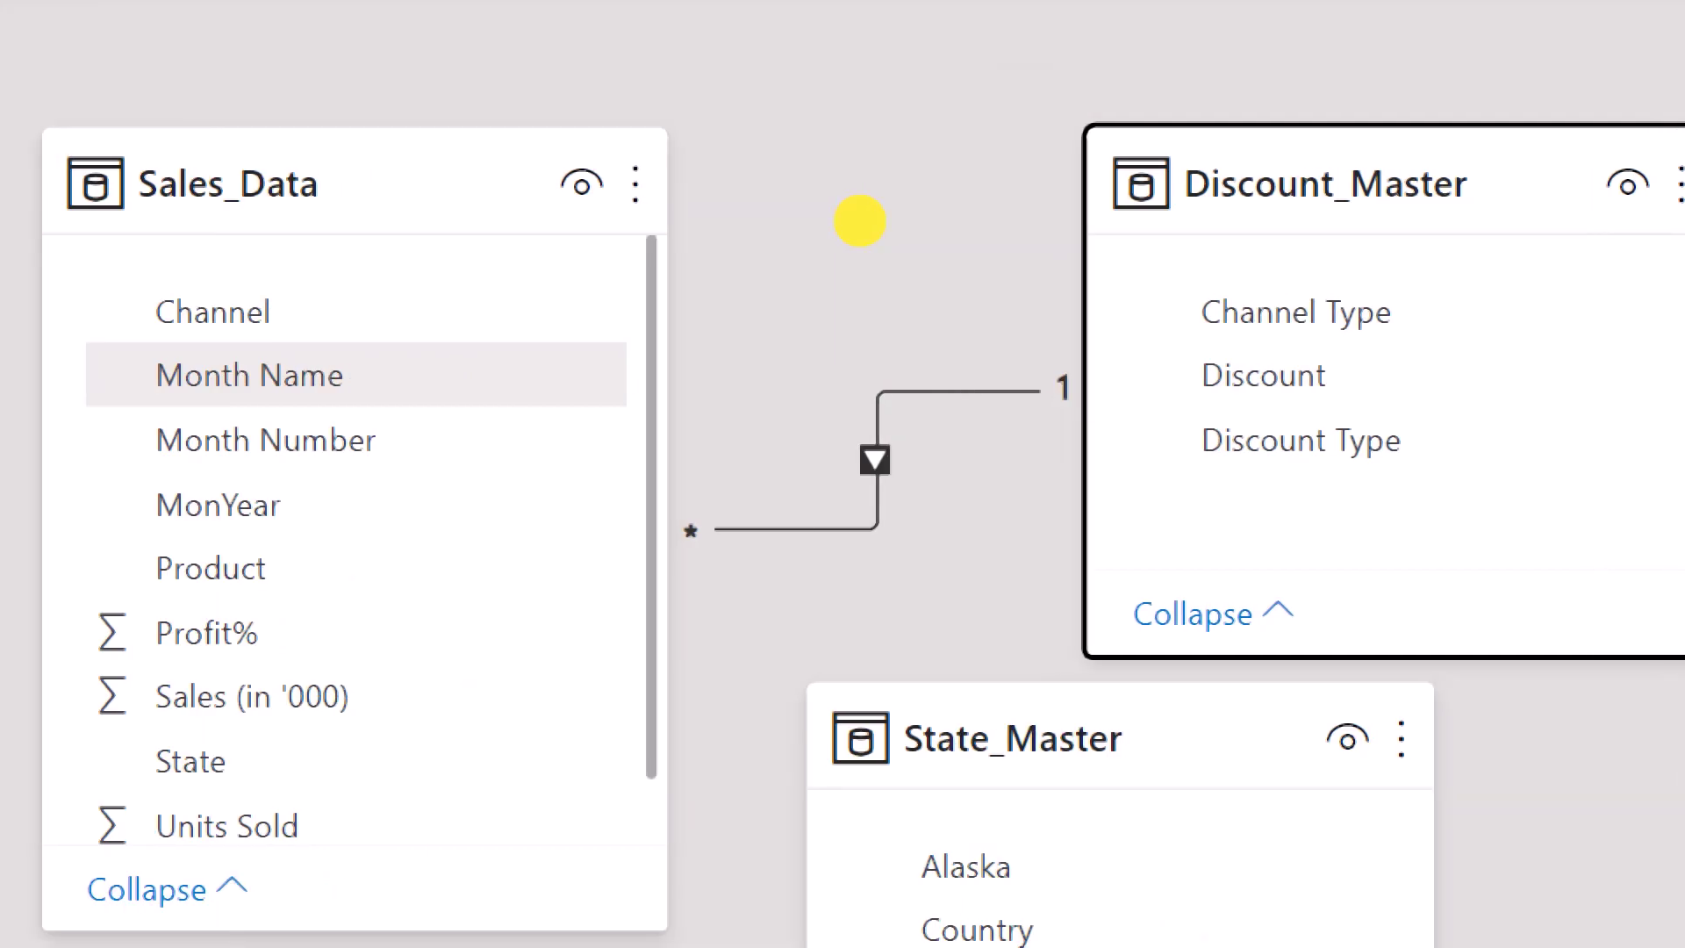
Step: Review the cardinality options of the Sales_Data to Discount_Master relationship, keep Many to one (*:1), and close its settings
click(497, 386)
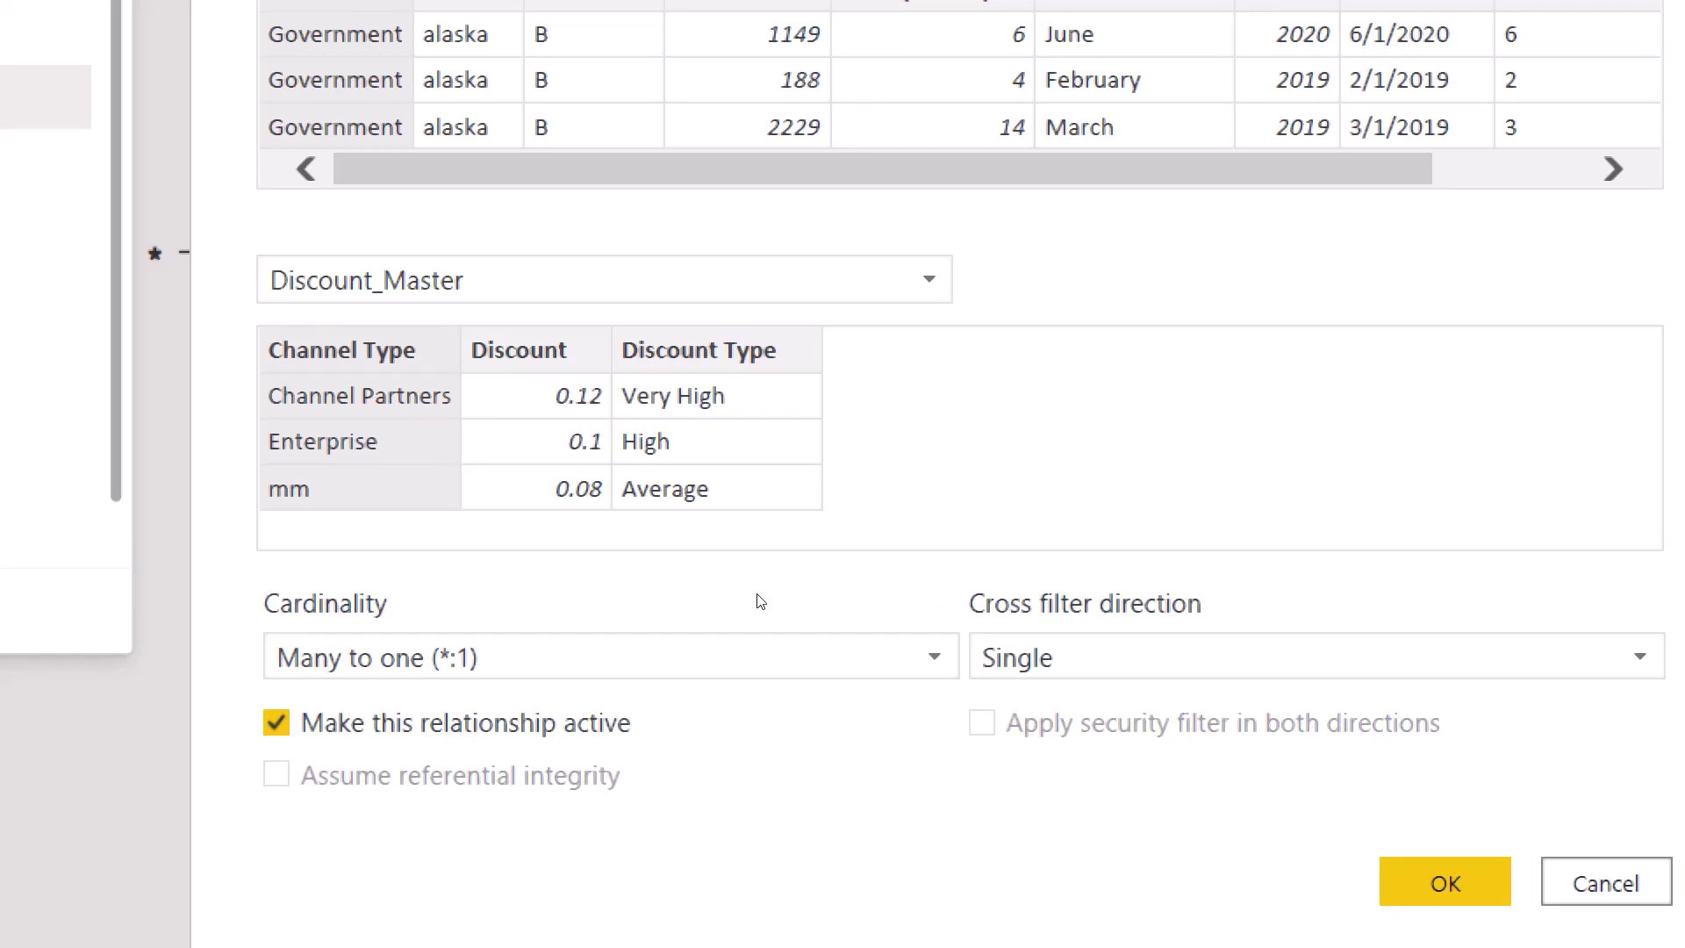
click(824, 651)
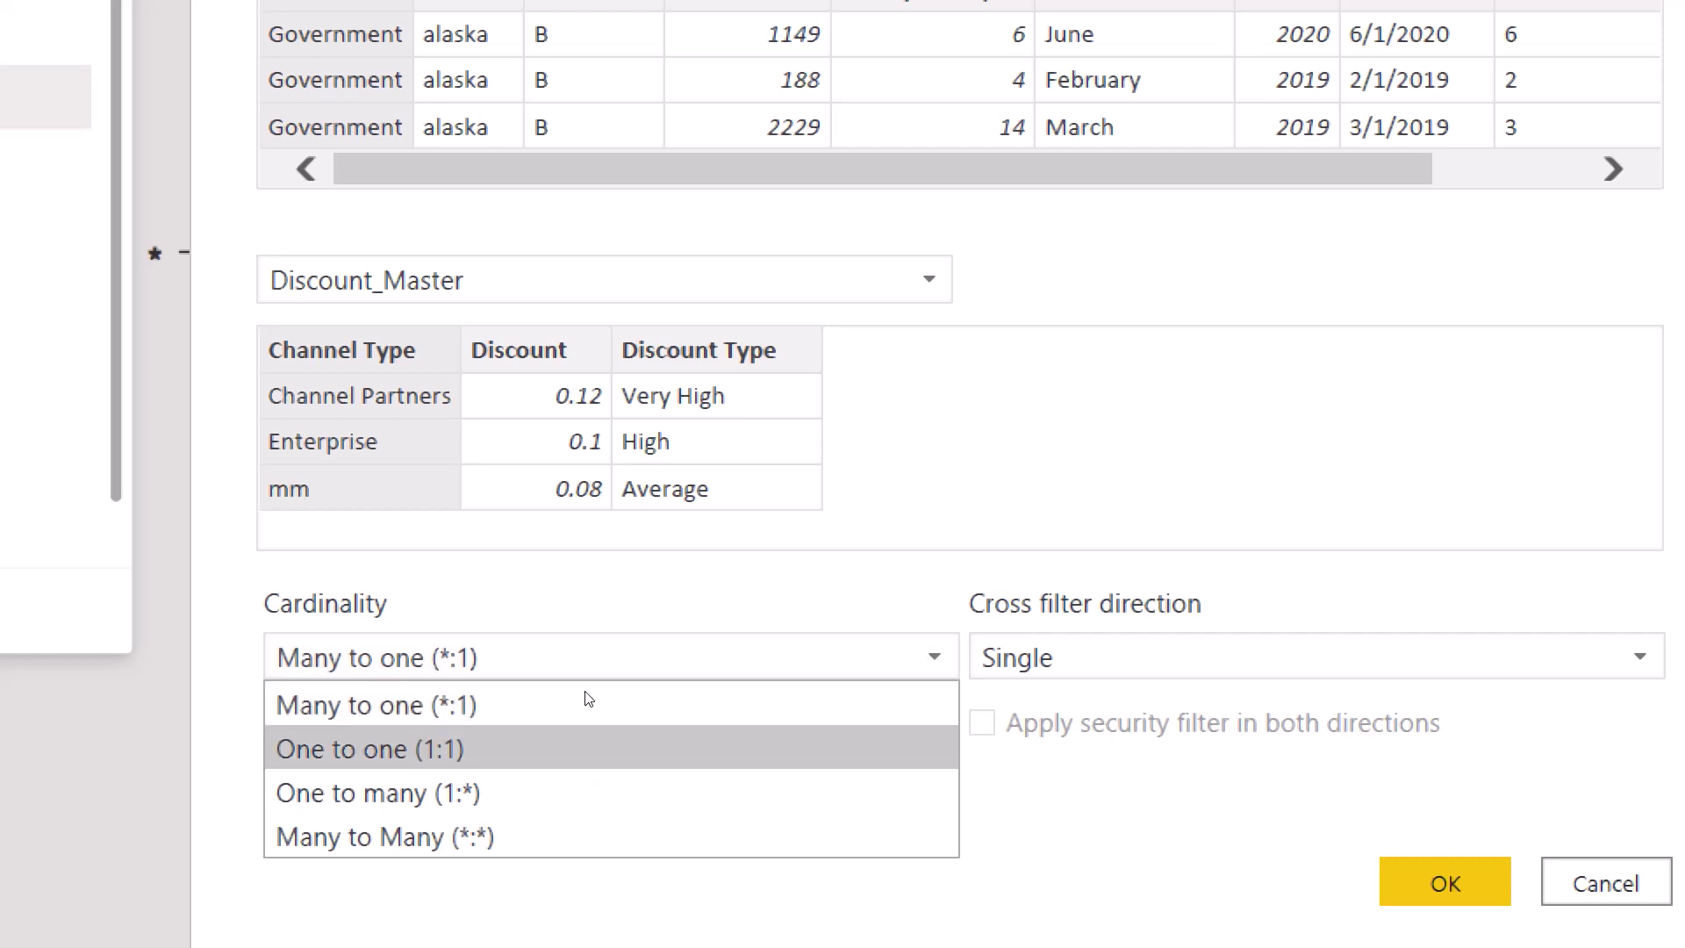
key(Down)
key(Down)
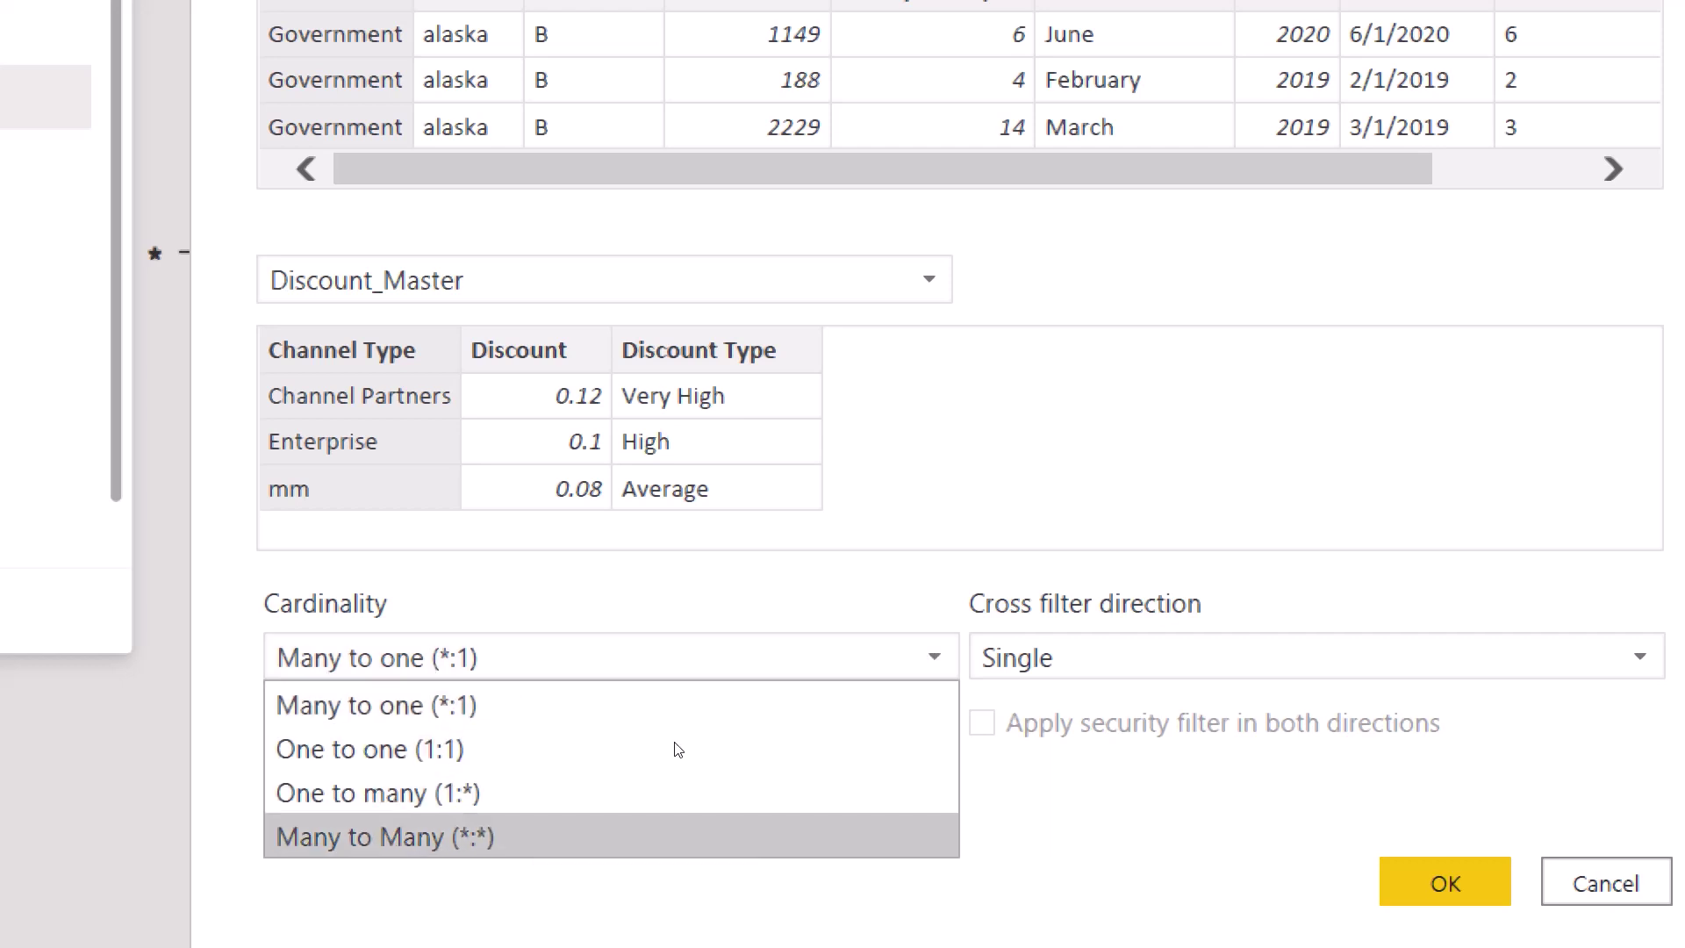
key(Up)
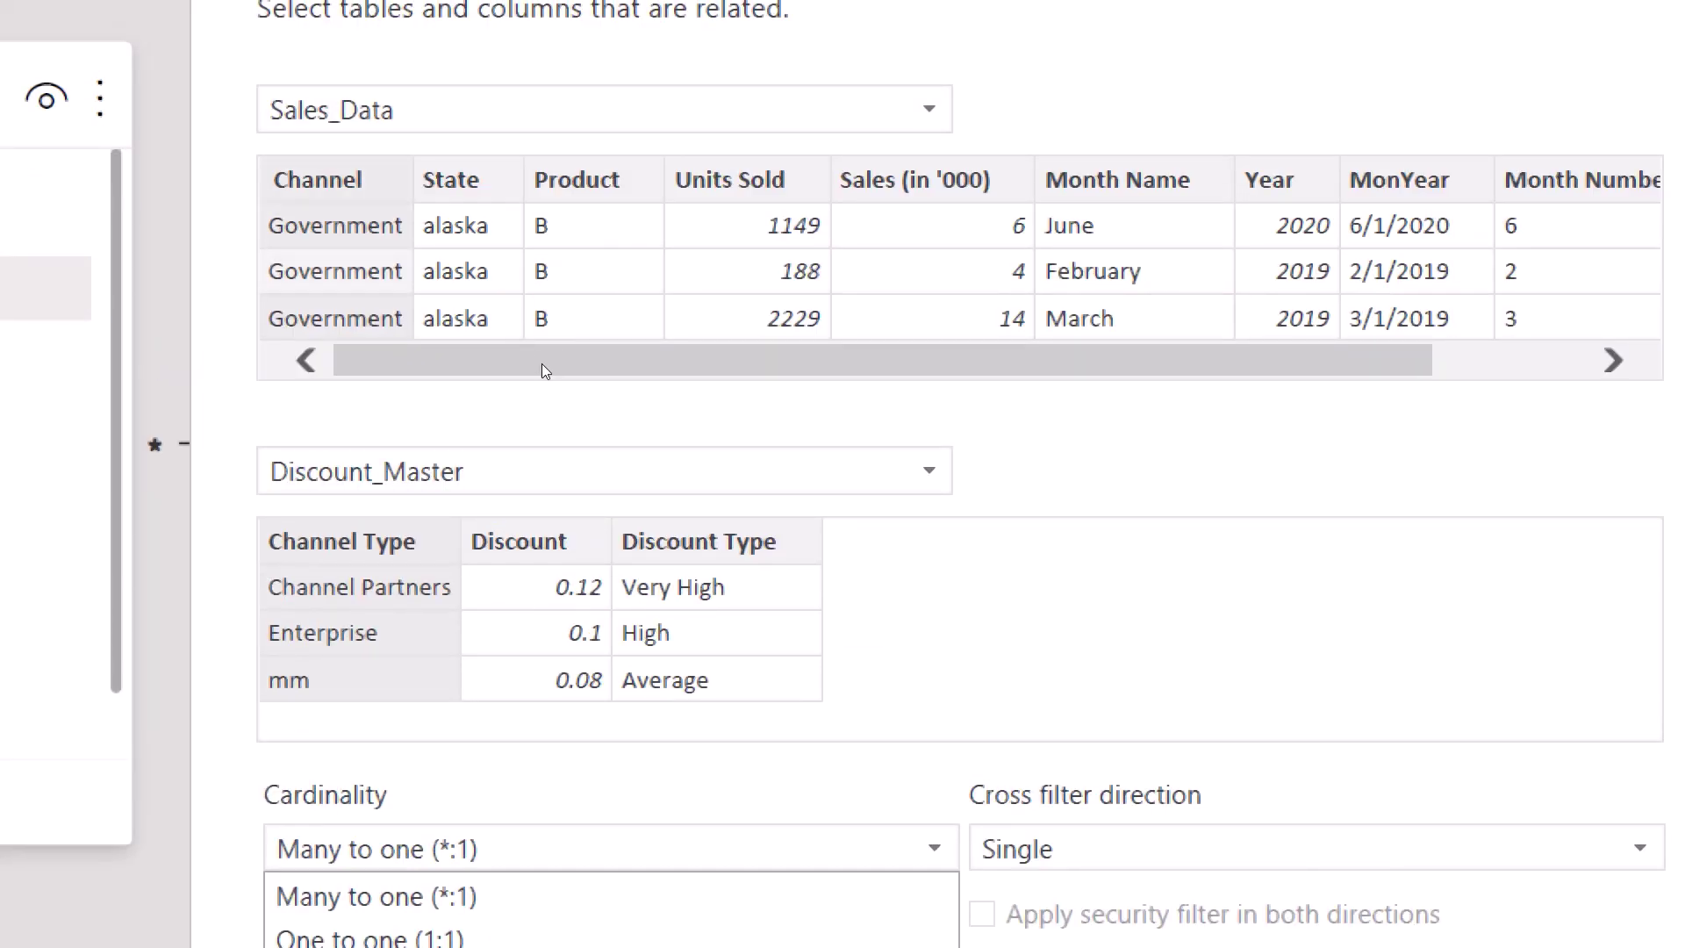
click(667, 601)
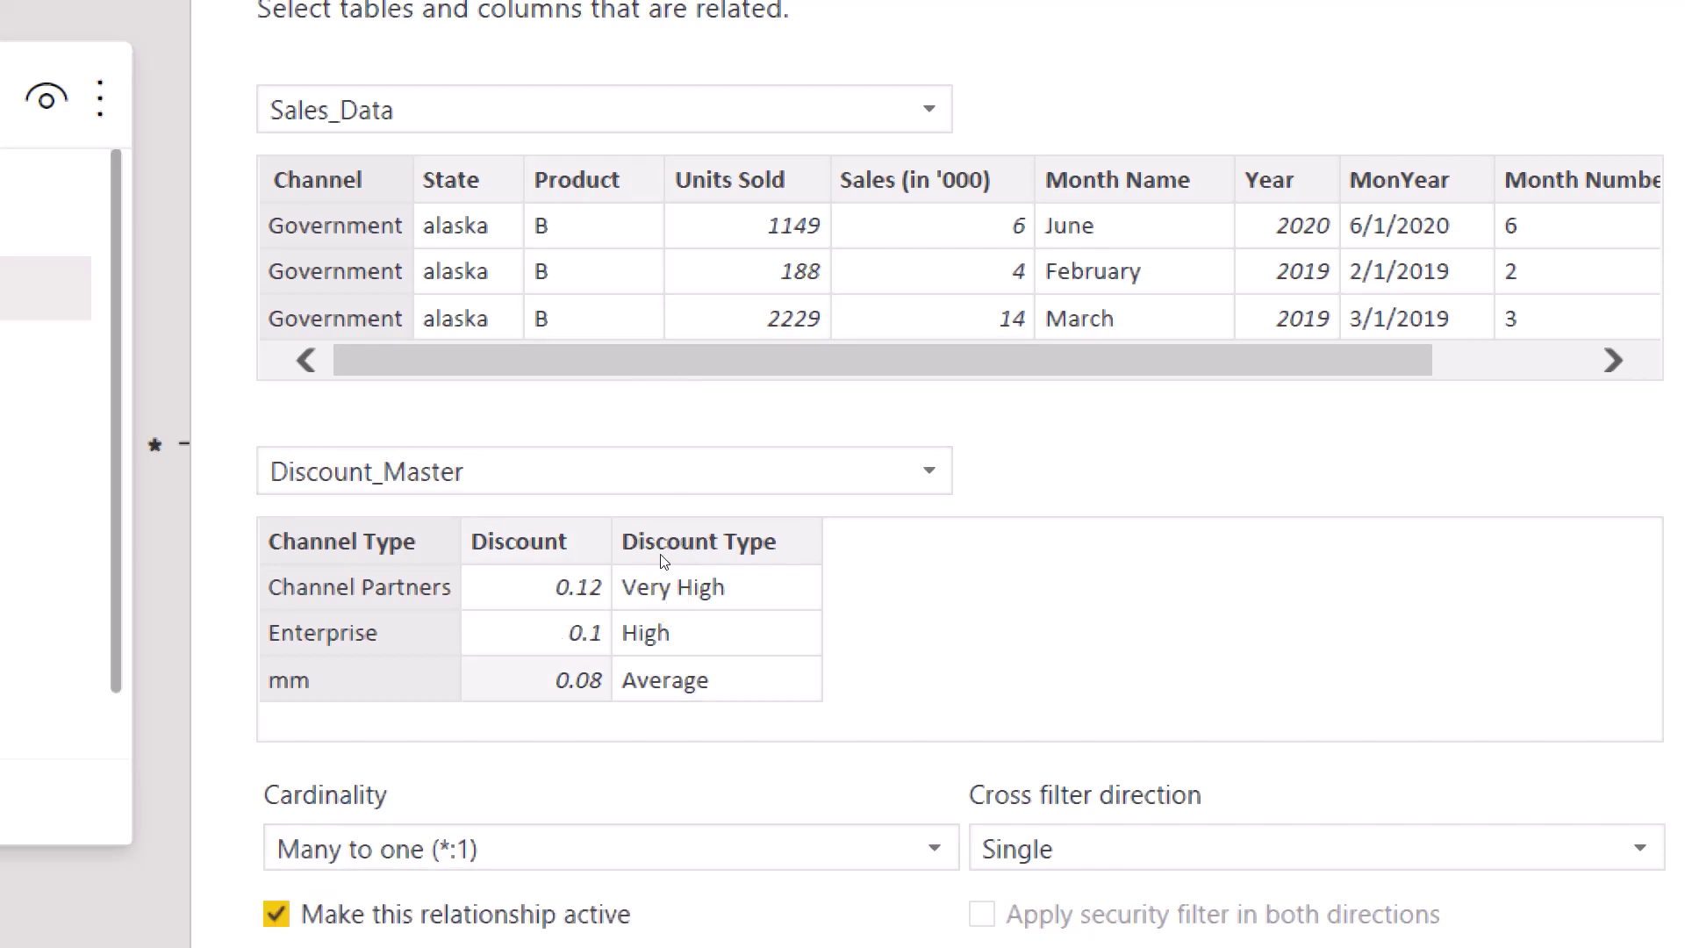
scroll(858, 639, down, 1)
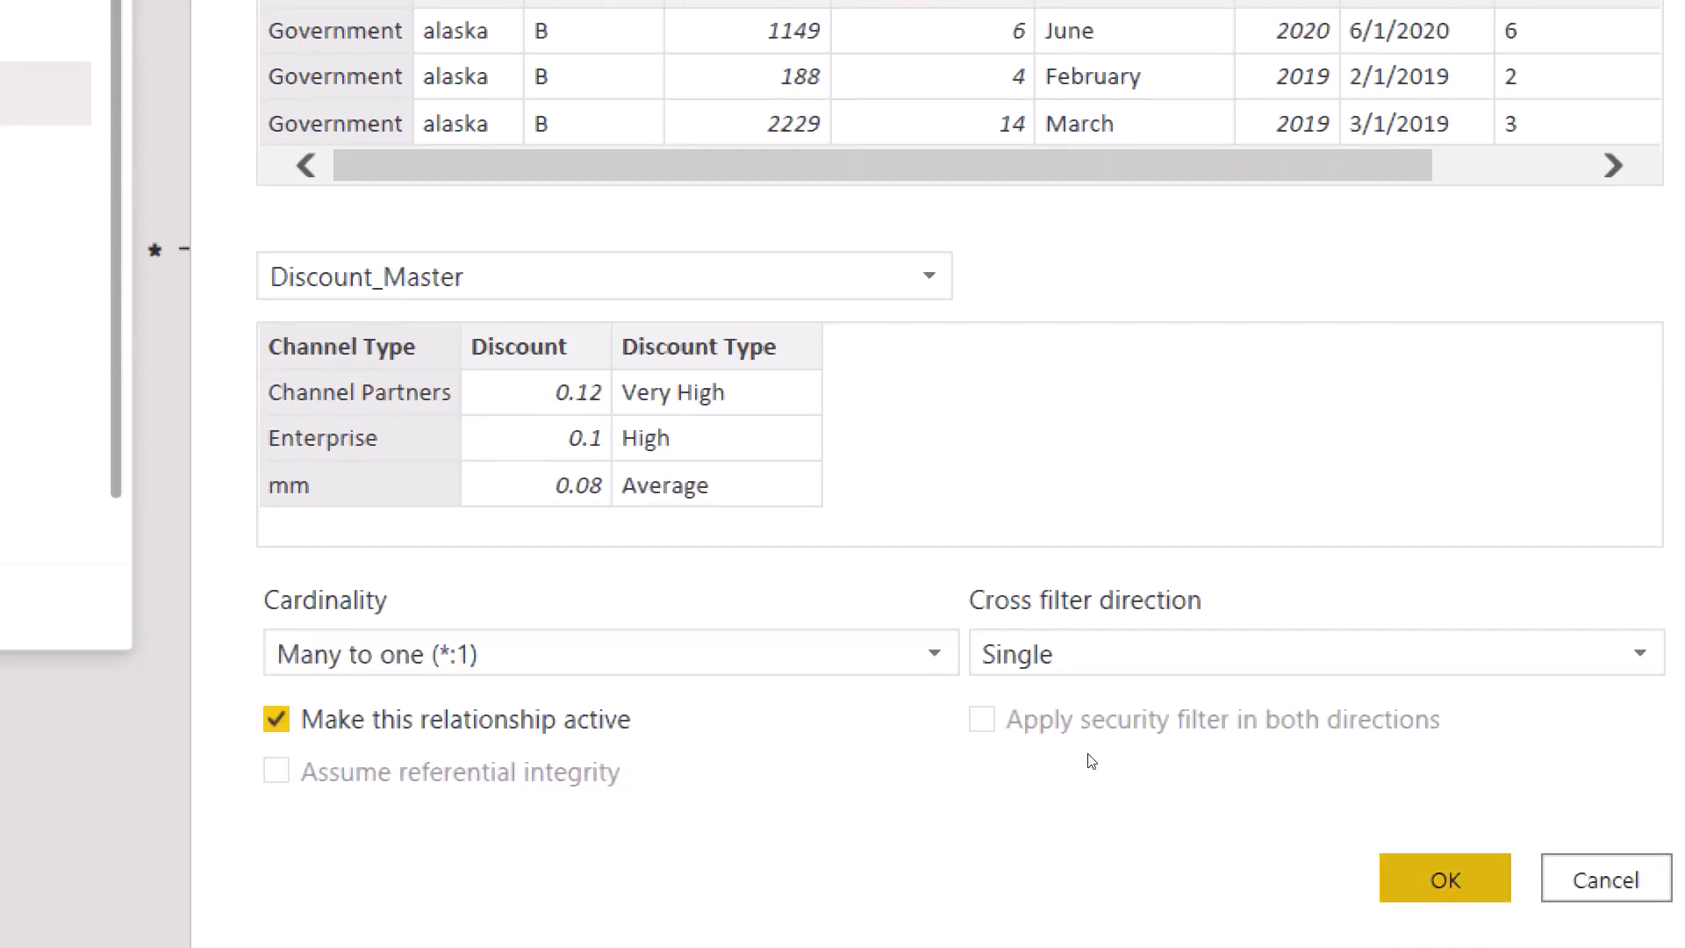
click(1082, 927)
key(Return)
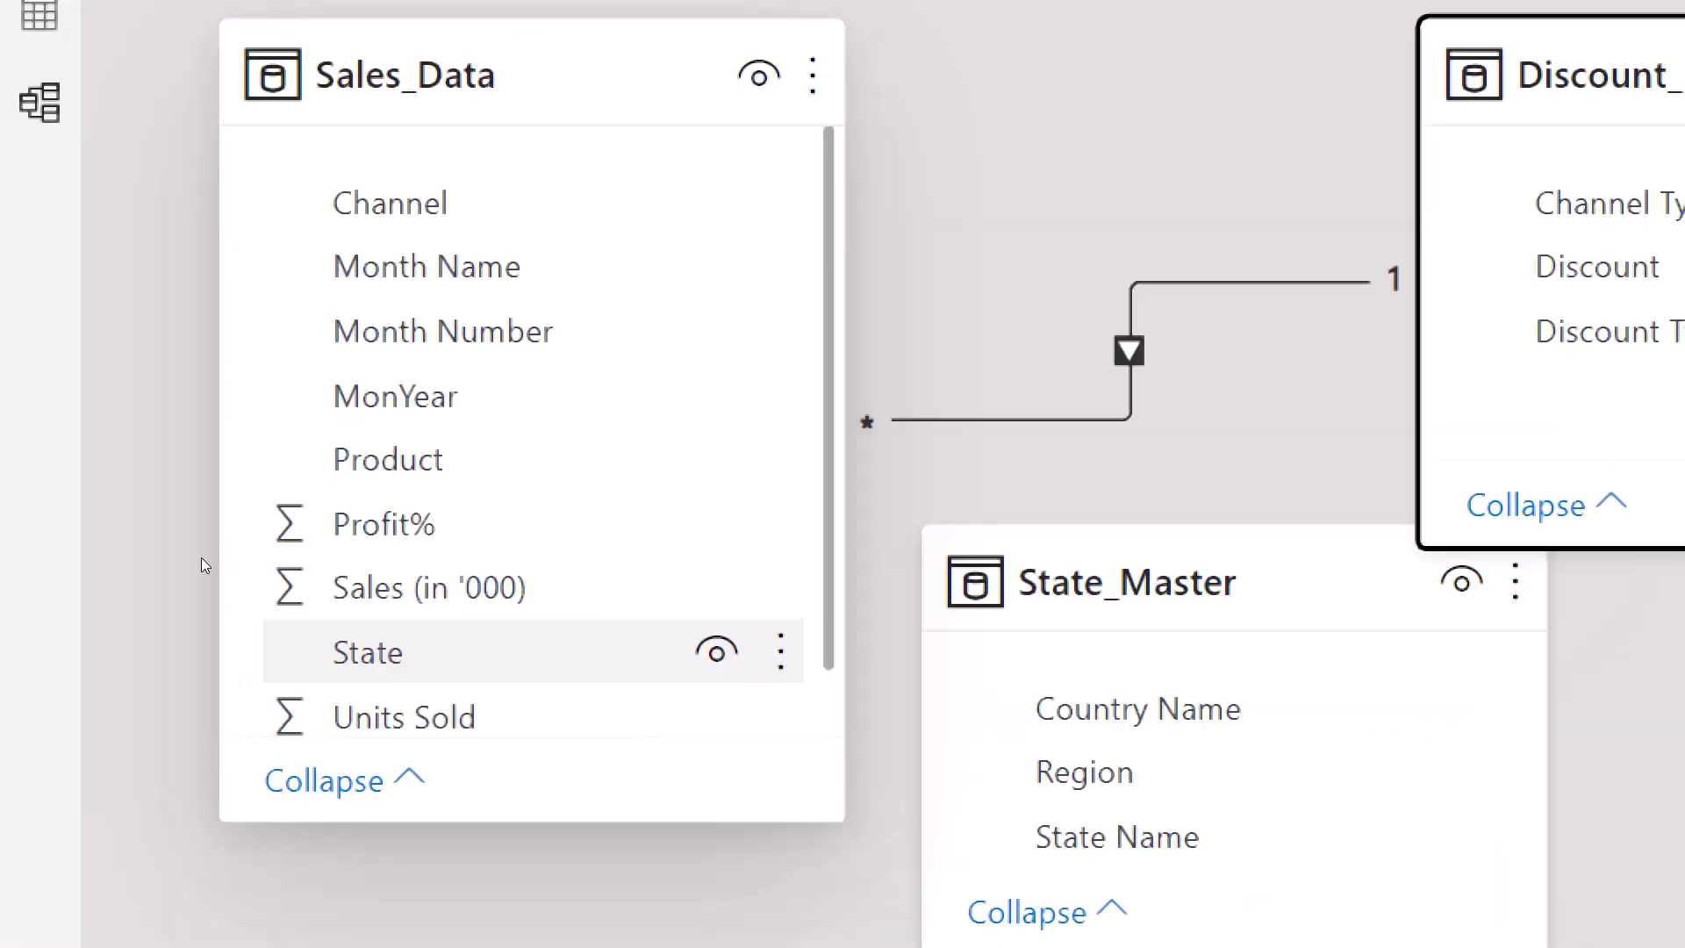
Step: Relate the State column of Sales_Data to the State Name column of State_Master
drag(301, 650, 1040, 826)
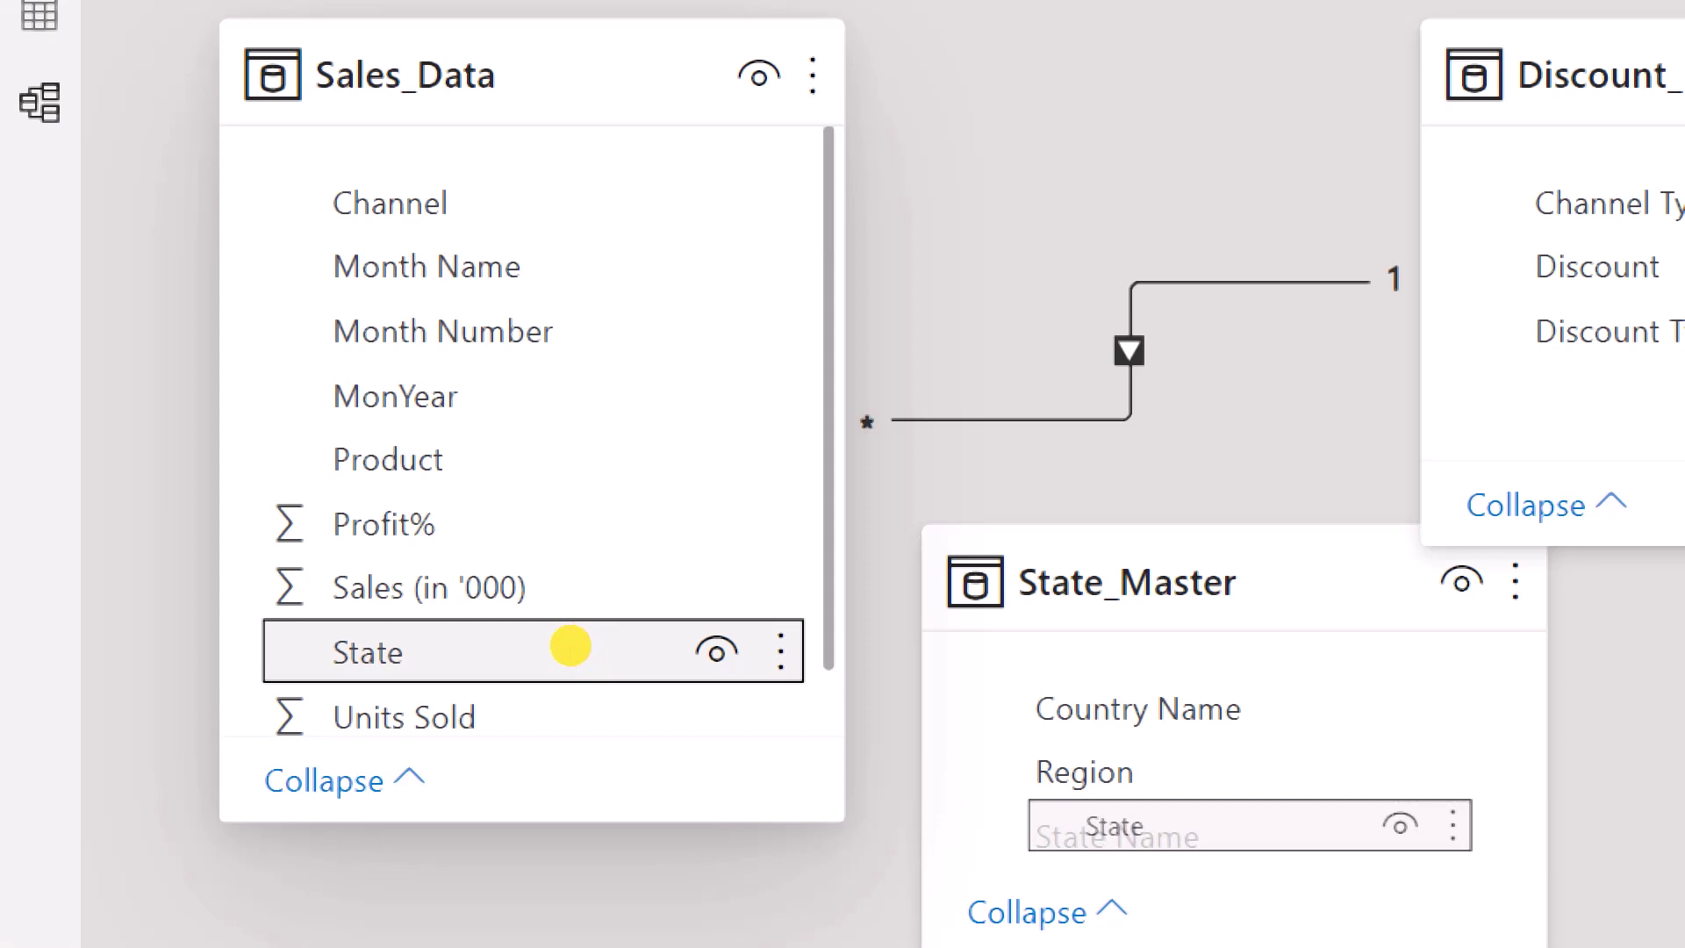